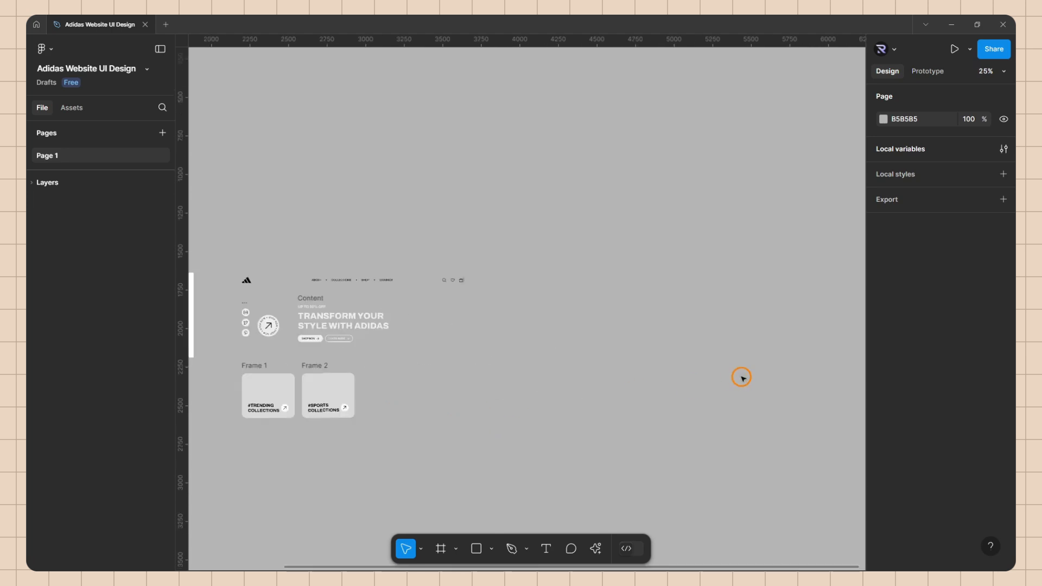
Step: Add a MacBook Pro 14" frame beside the existing elements and rename it Adidas 1
scroll(729, 382, up, 5)
click(444, 548)
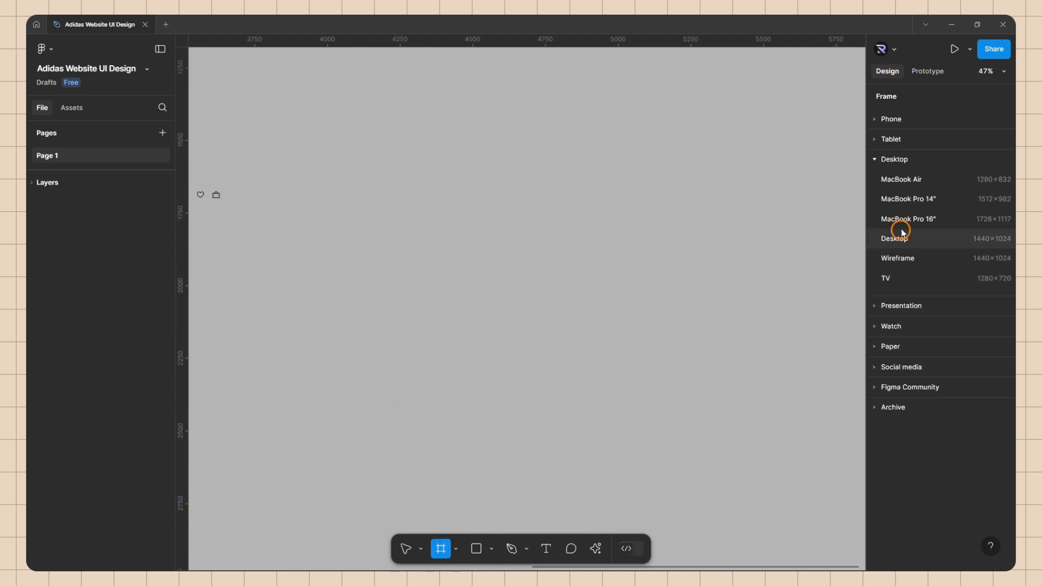
click(930, 201)
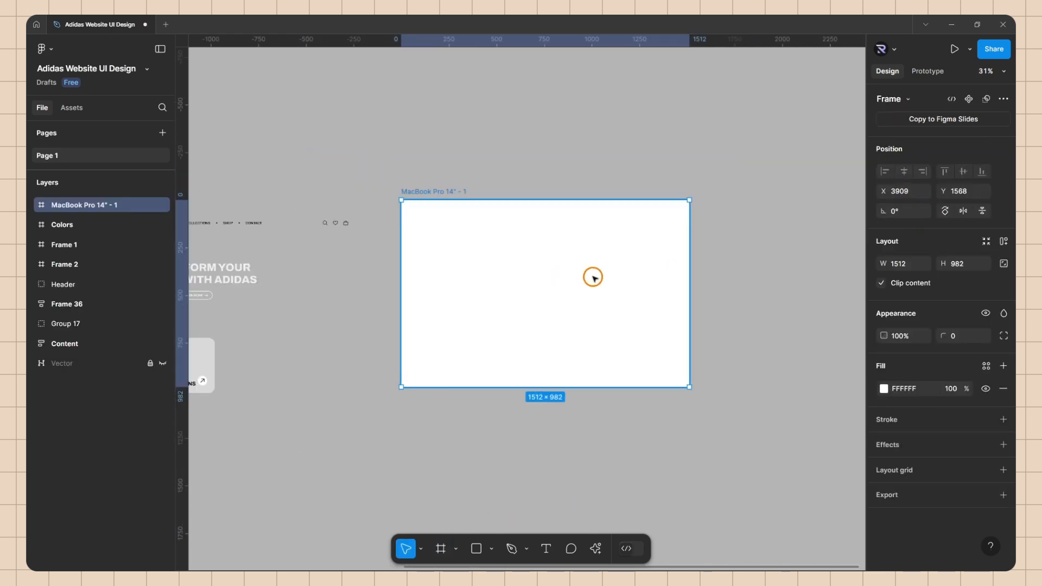
drag(436, 191, 456, 206)
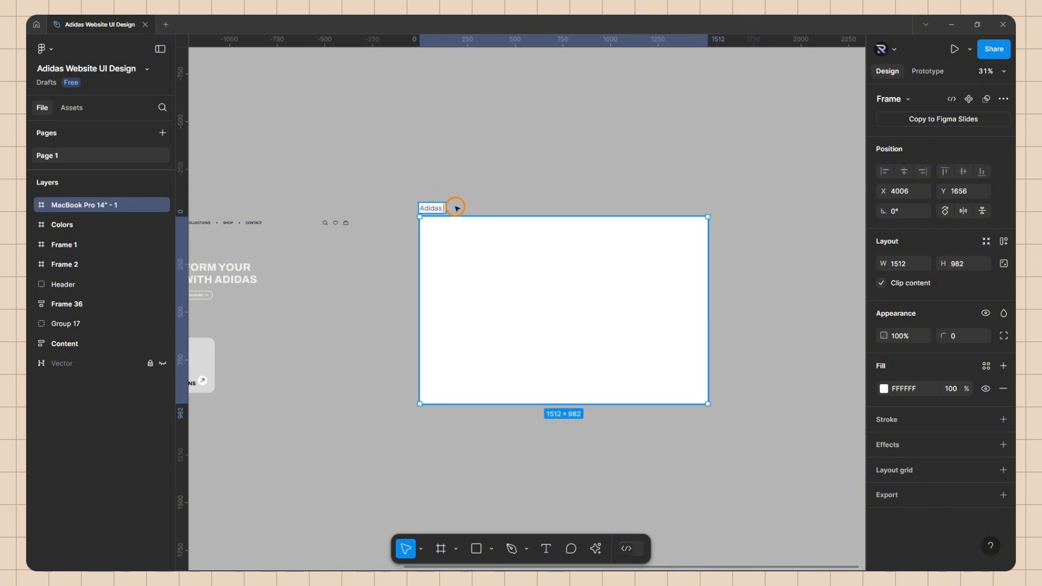
click(510, 180)
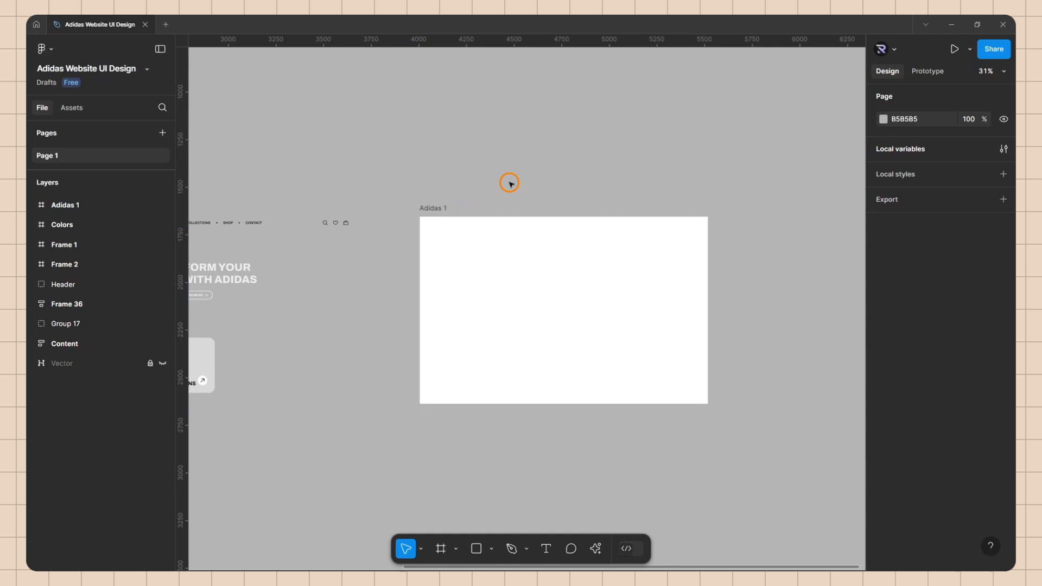
Step: Add a columns layout grid to the Adidas 1 frame with a count of 12 and a margin of 40
scroll(570, 283, up, 2)
click(570, 283)
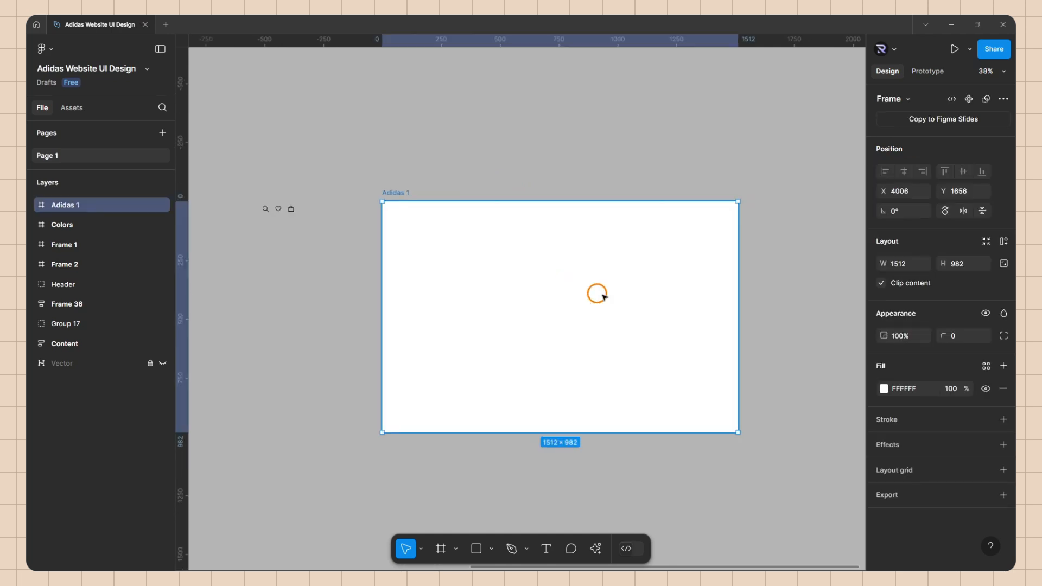
click(913, 470)
click(916, 492)
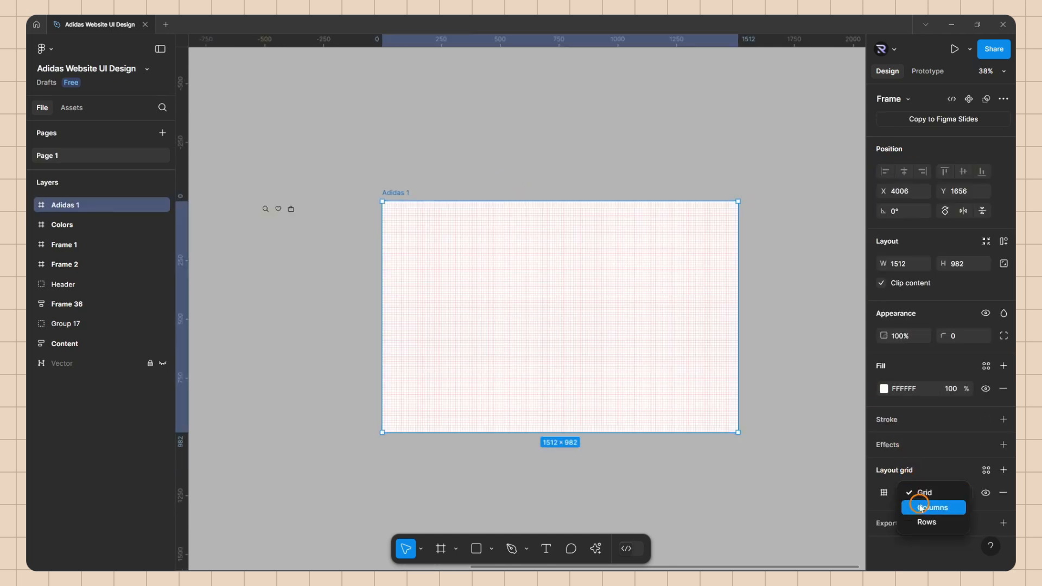
click(929, 508)
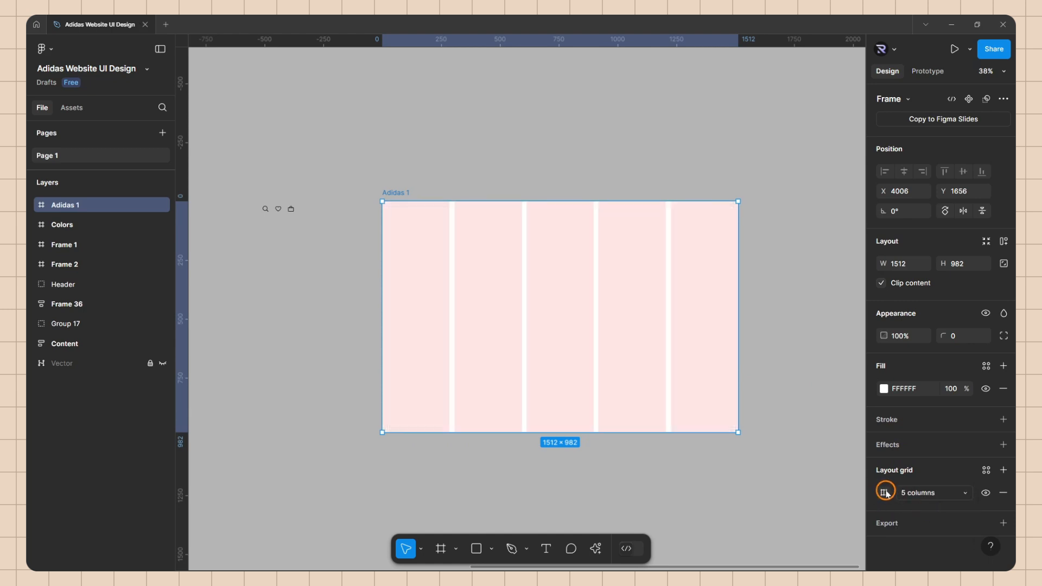
click(884, 492)
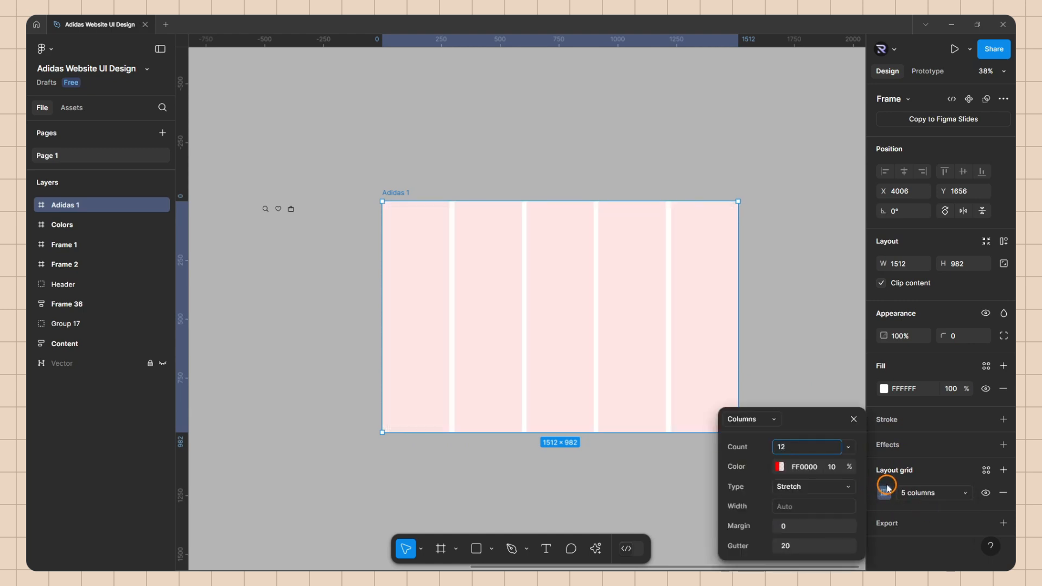
key(Return)
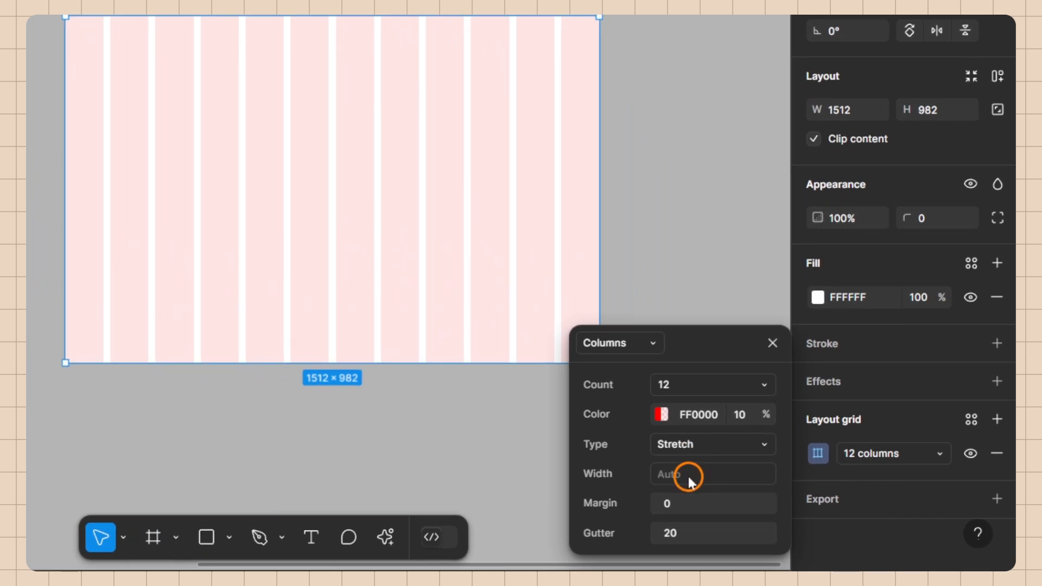
click(797, 523)
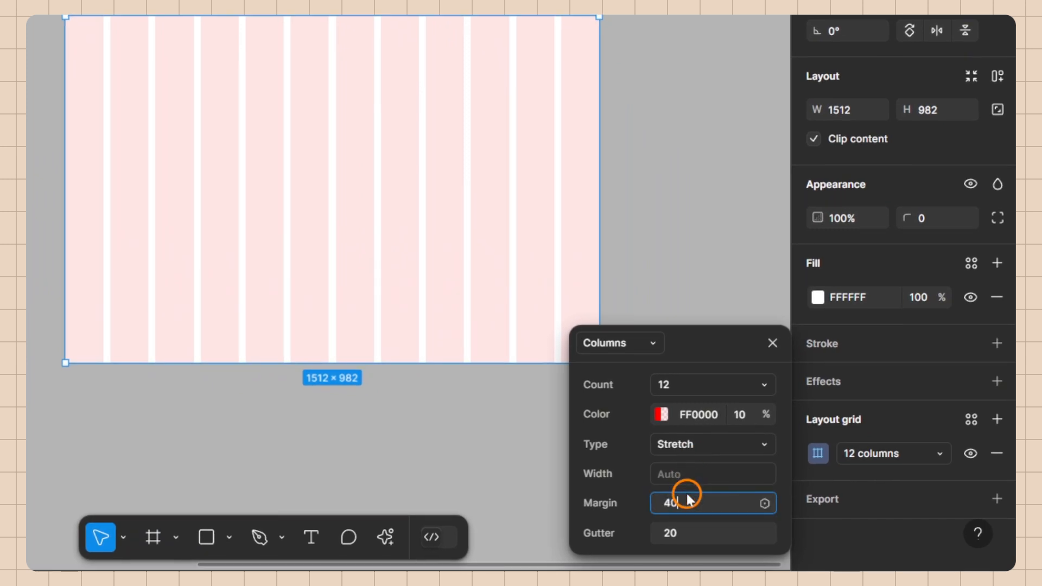
key(Return)
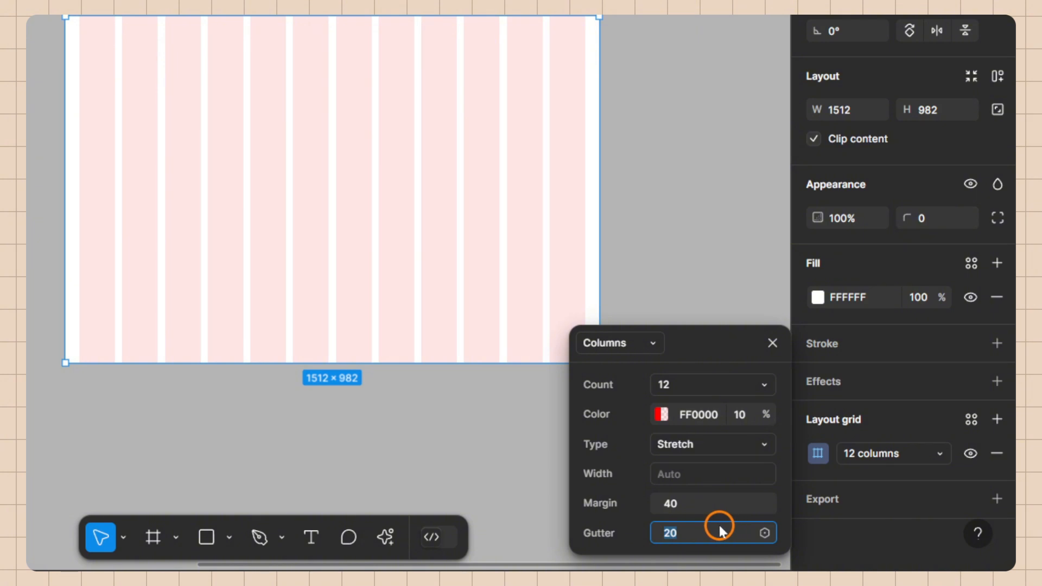
Step: Change the column grid's colour to a medium neutral grey
click(660, 414)
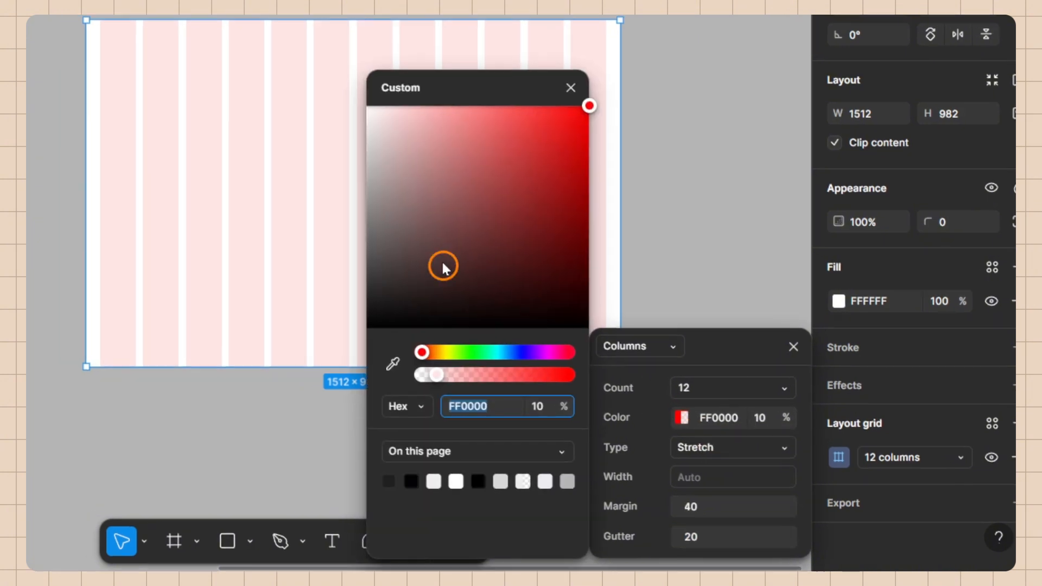
drag(443, 267, 345, 232)
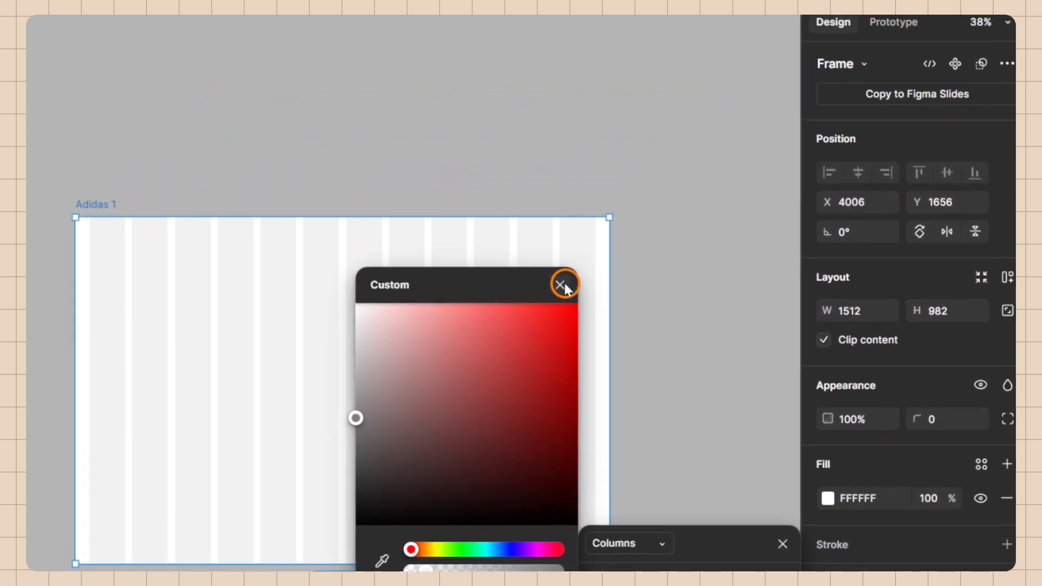
click(746, 154)
click(969, 412)
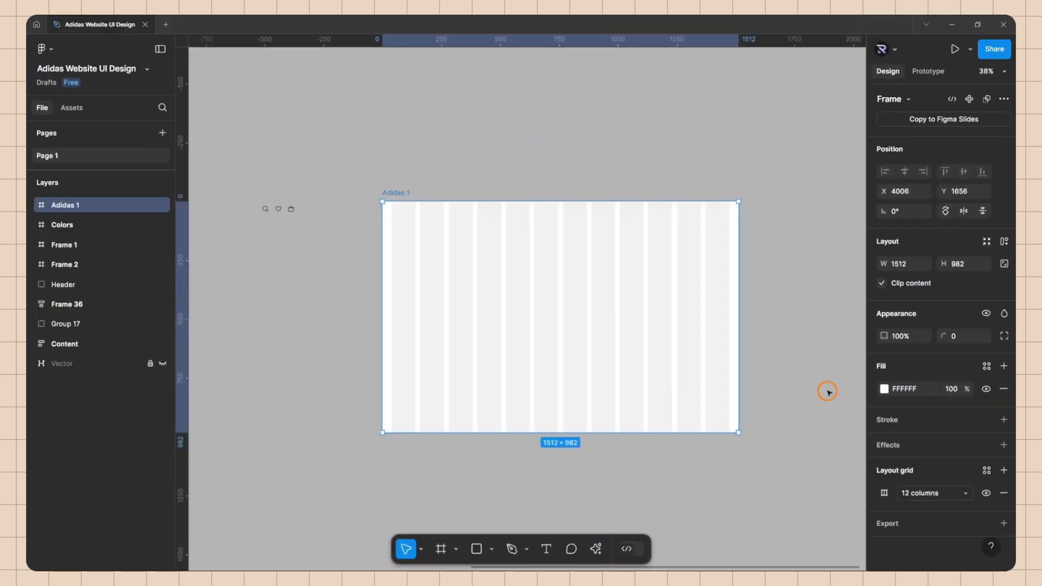
Step: Place a copy of the header group inside the Adidas 1 frame, keeping the original outside
key(shift+2)
scroll(564, 350, down, 5)
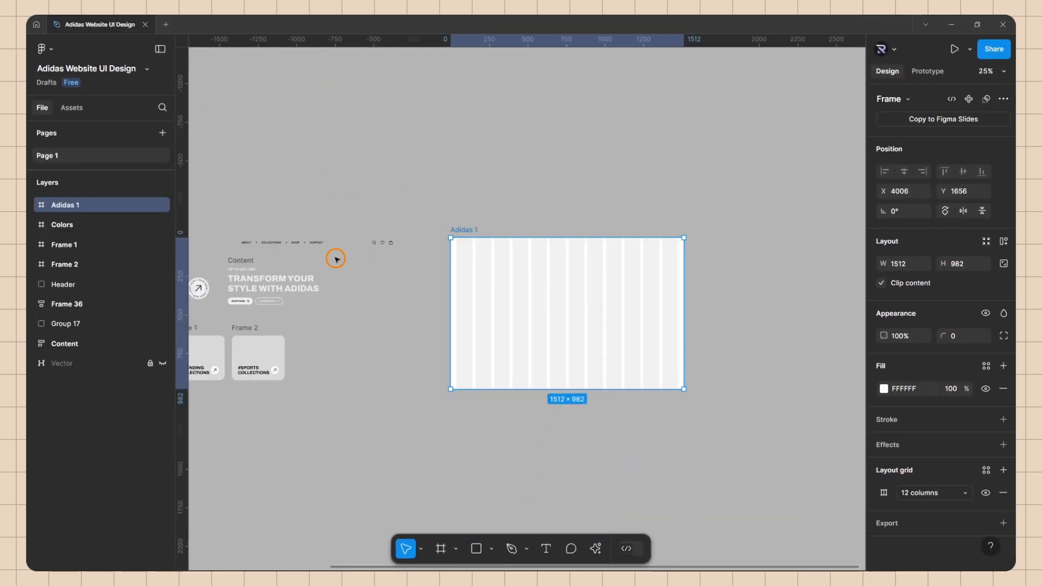
click(308, 243)
drag(308, 242, 565, 285)
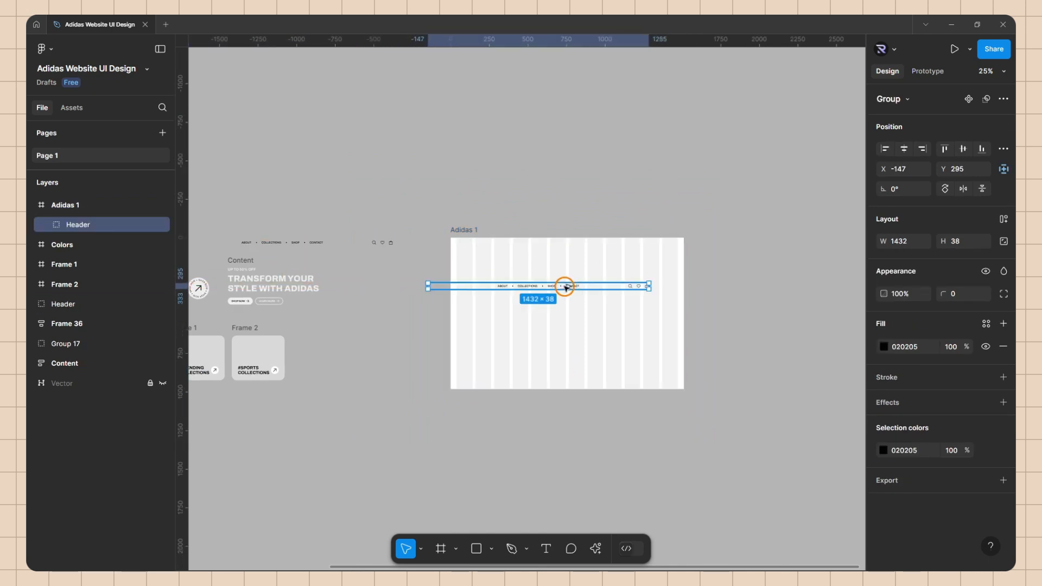
scroll(617, 270, up, 3)
Step: Align the copied header with the grid's outer columns near the frame's upper edge, at X 40 and Y 40
drag(507, 300, 570, 229)
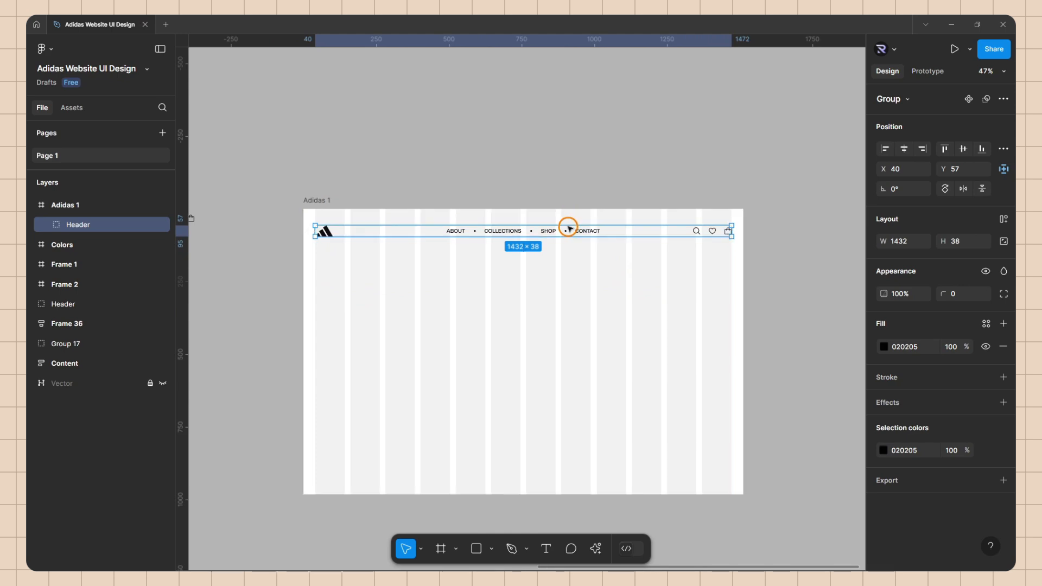
key(shift+Up)
key(shift+Up)
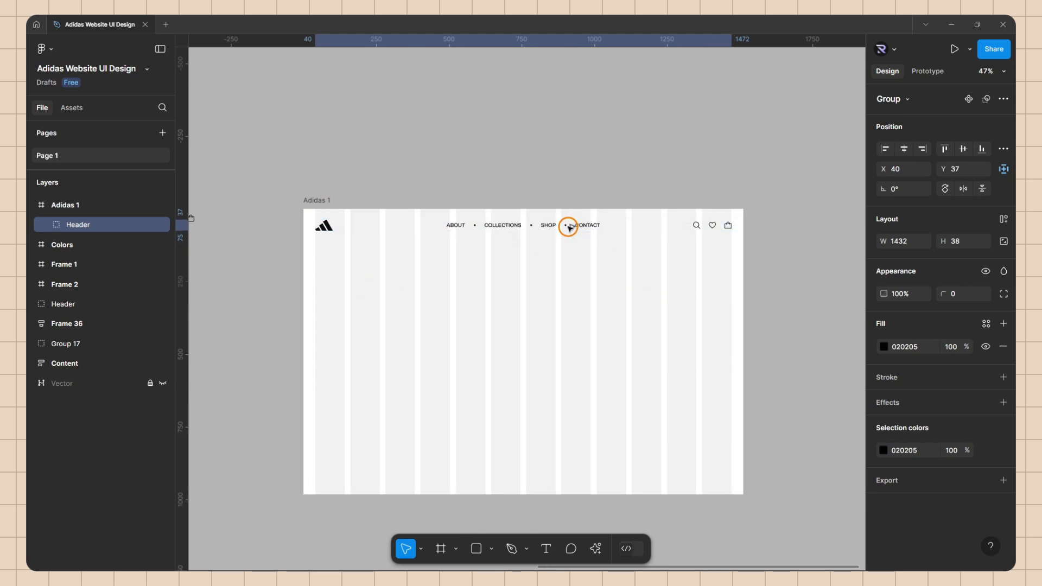
drag(568, 228, 579, 215)
Step: Examine the typography of the ABOUT link and the auto layout spacing of the navigation links
scroll(493, 220, down, 1)
scroll(514, 214, up, 6)
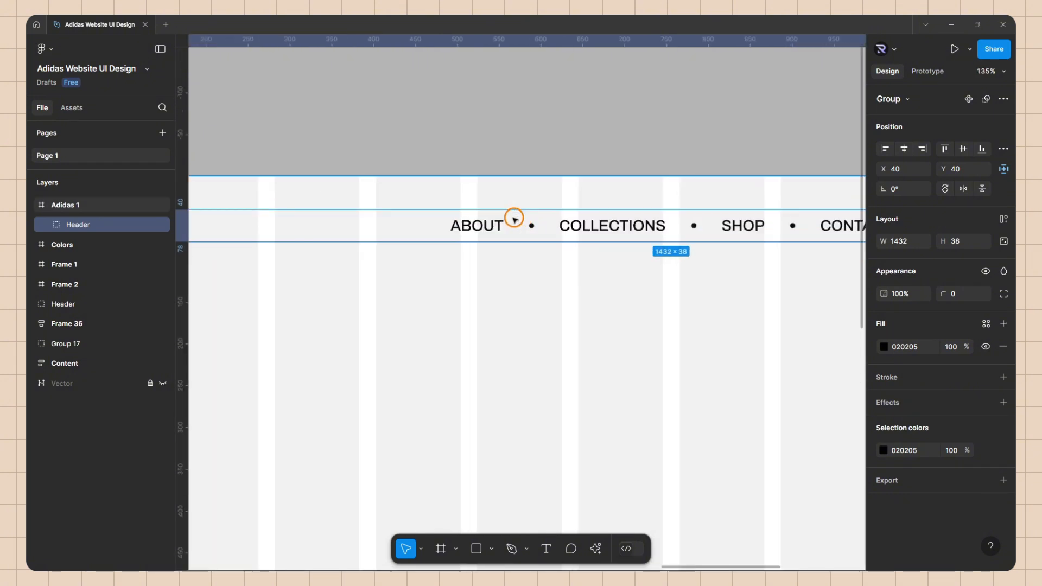
double_click(483, 227)
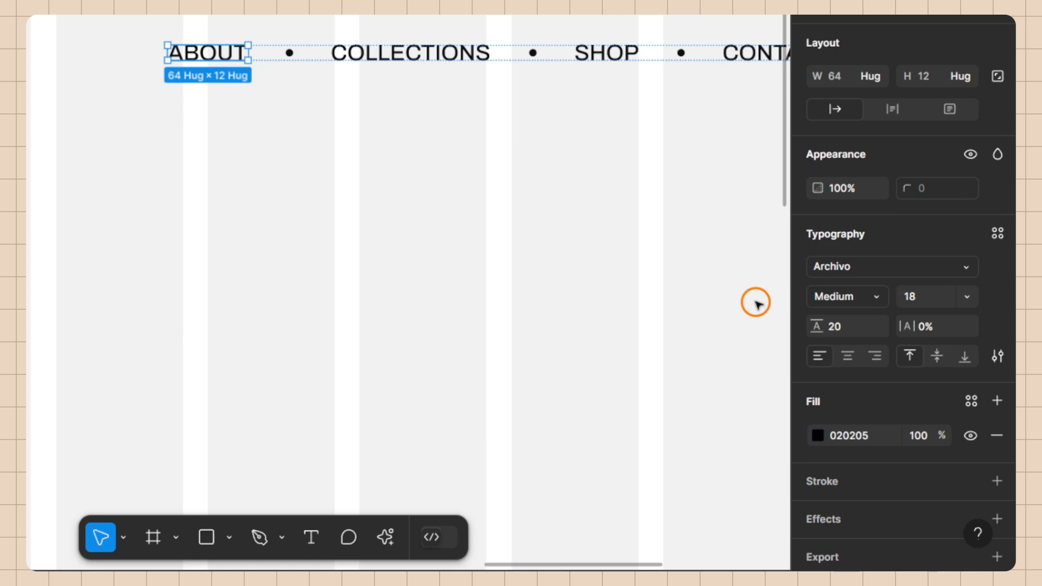
key(alt)
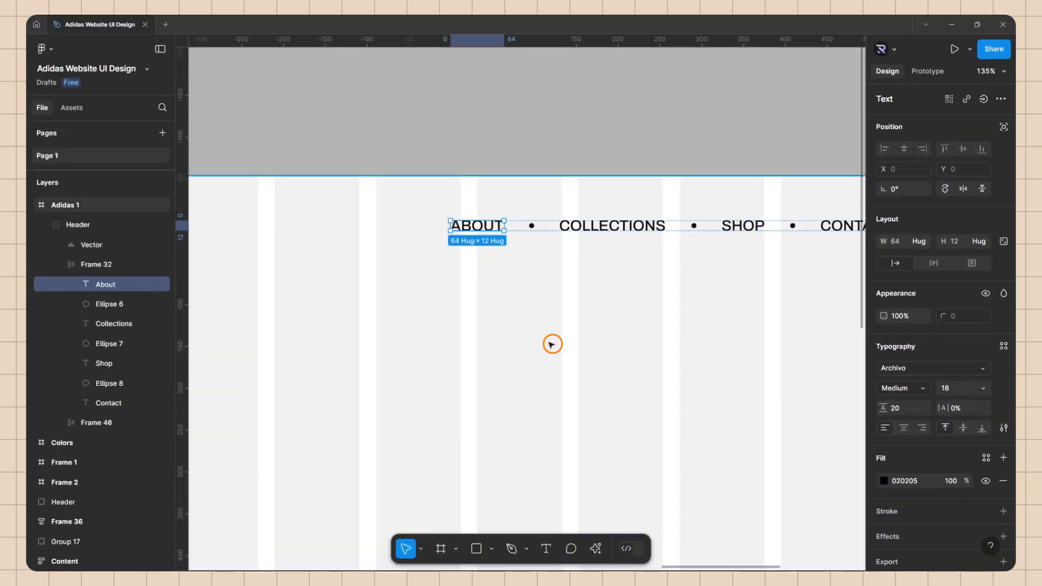
scroll(202, 193, down, 4)
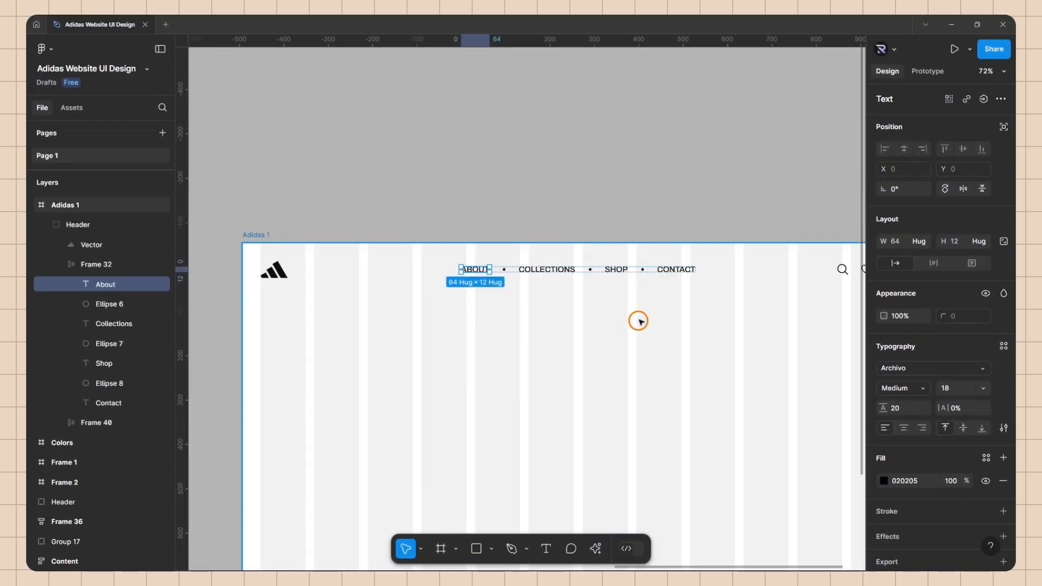
click(619, 269)
key(Escape)
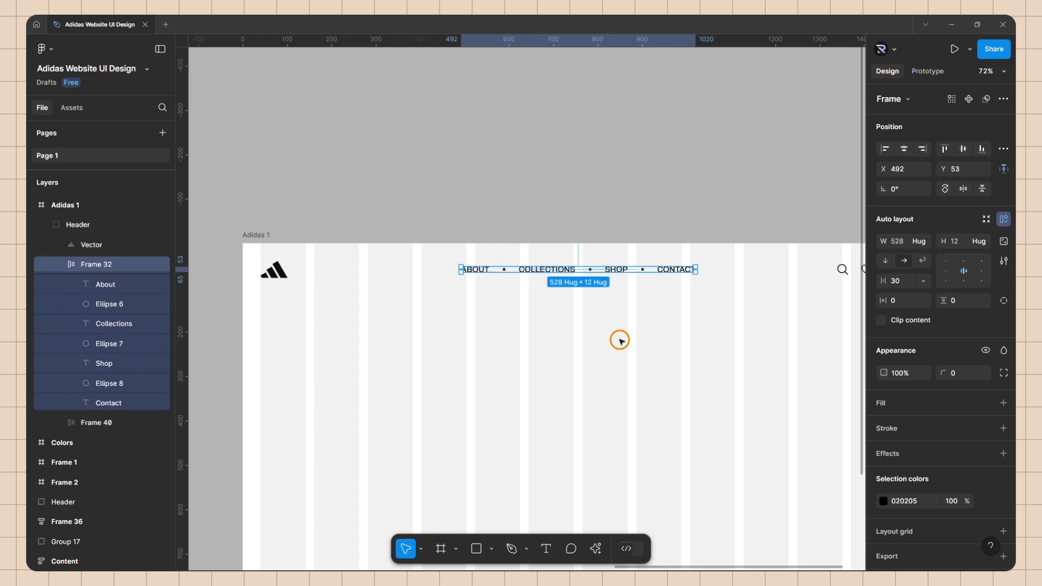
key(alt)
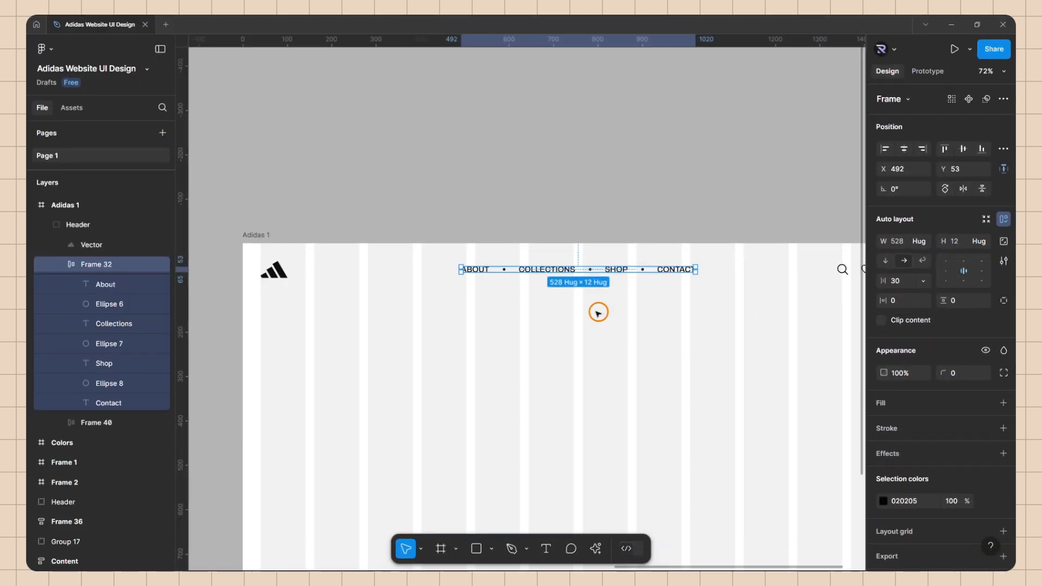
Step: Examine the size of the header's search icon and the auto layout spacing of the icon group
scroll(747, 307, up, 5)
ctrl+click(651, 228)
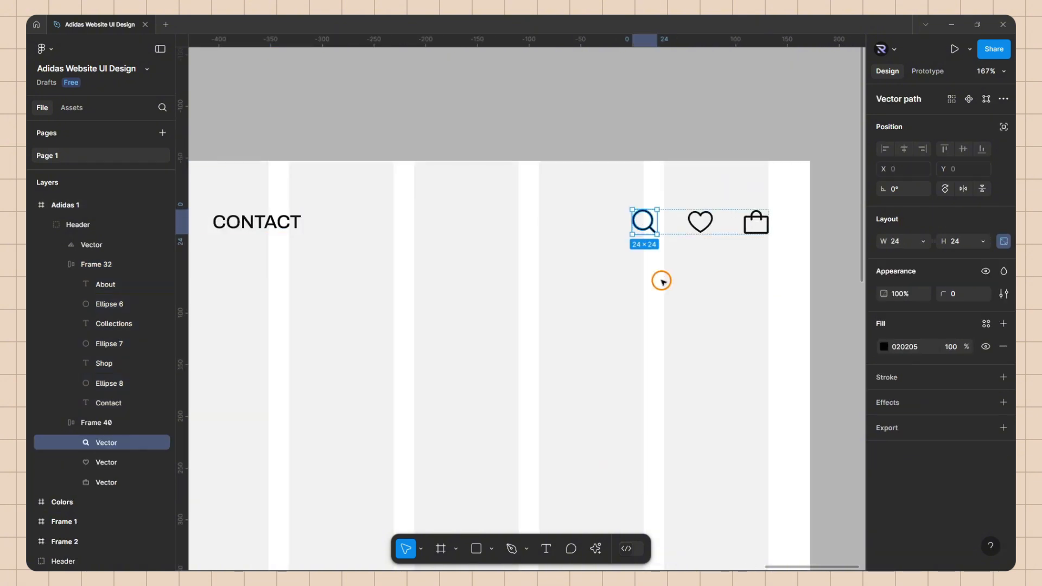
key(alt)
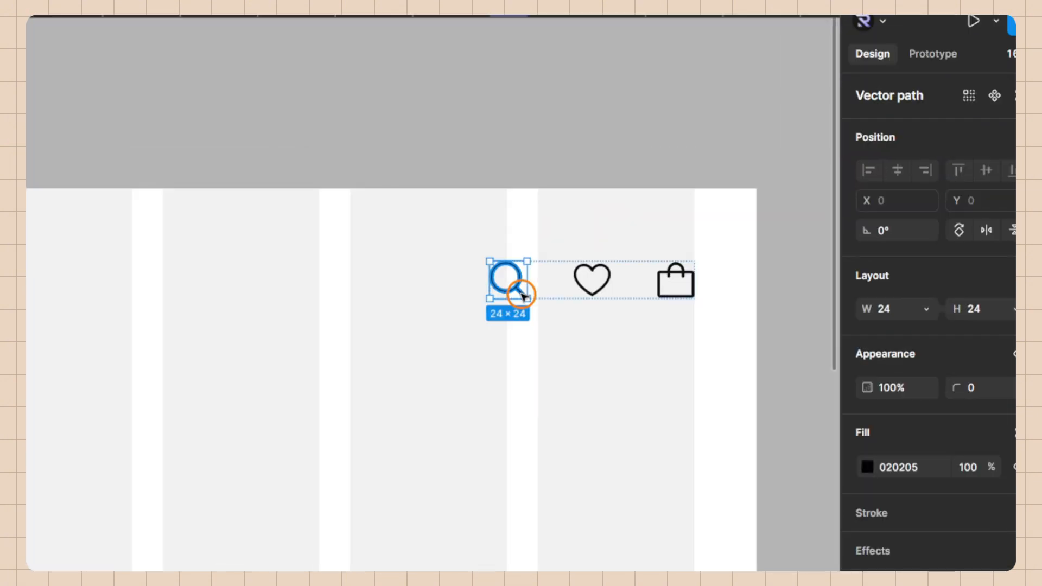
click(593, 320)
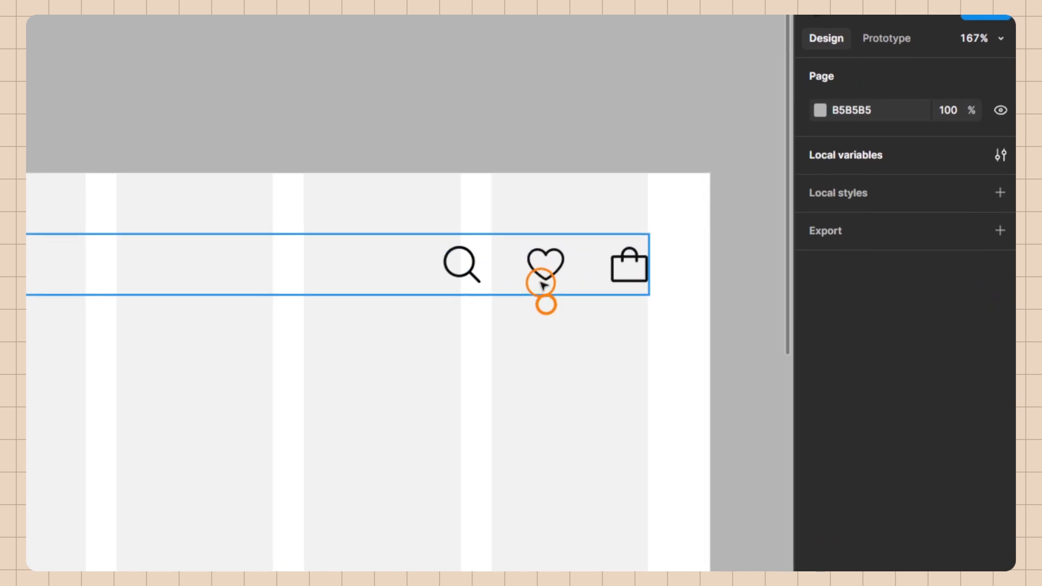
click(585, 293)
double_click(535, 290)
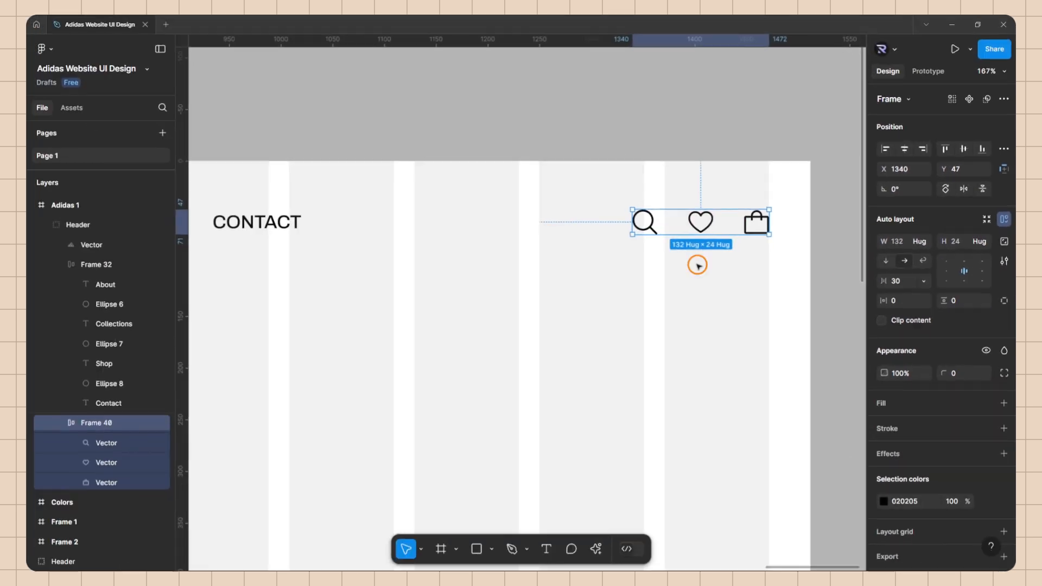
scroll(695, 266, down, 8)
click(581, 289)
scroll(582, 293, down, 2)
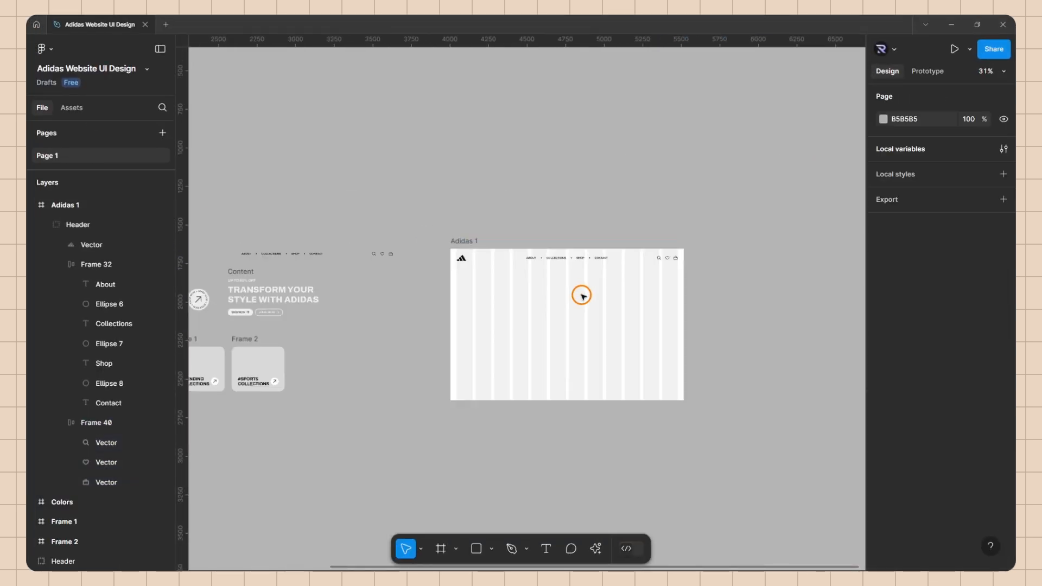
Step: Draw a frame of about 585 × 434 below the header logo in Adidas 1, starting at the first grid column
scroll(535, 316, up, 1)
scroll(535, 317, up, 3)
scroll(551, 260, down, 4)
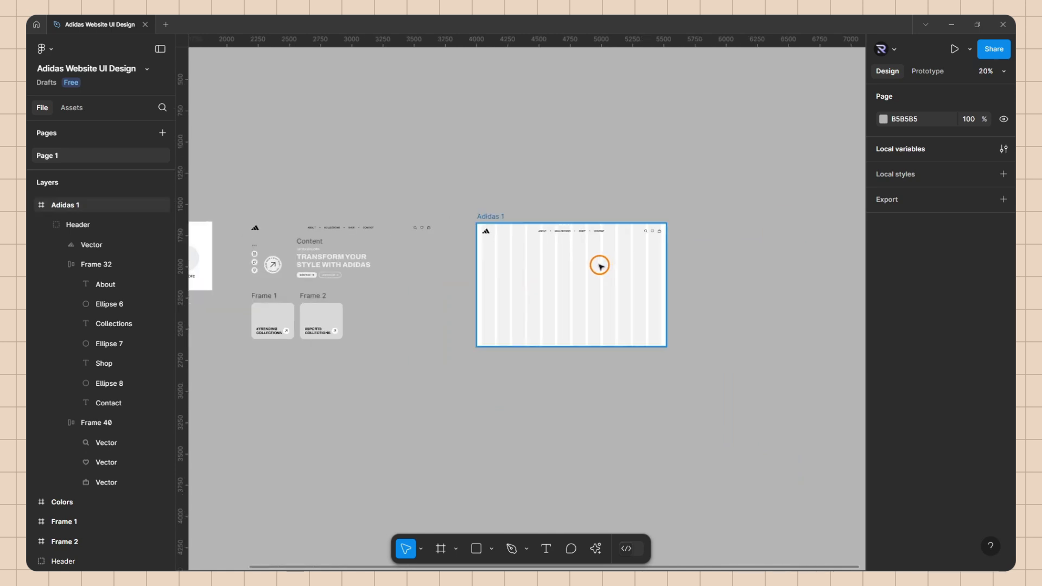
scroll(570, 265, up, 4)
key(f)
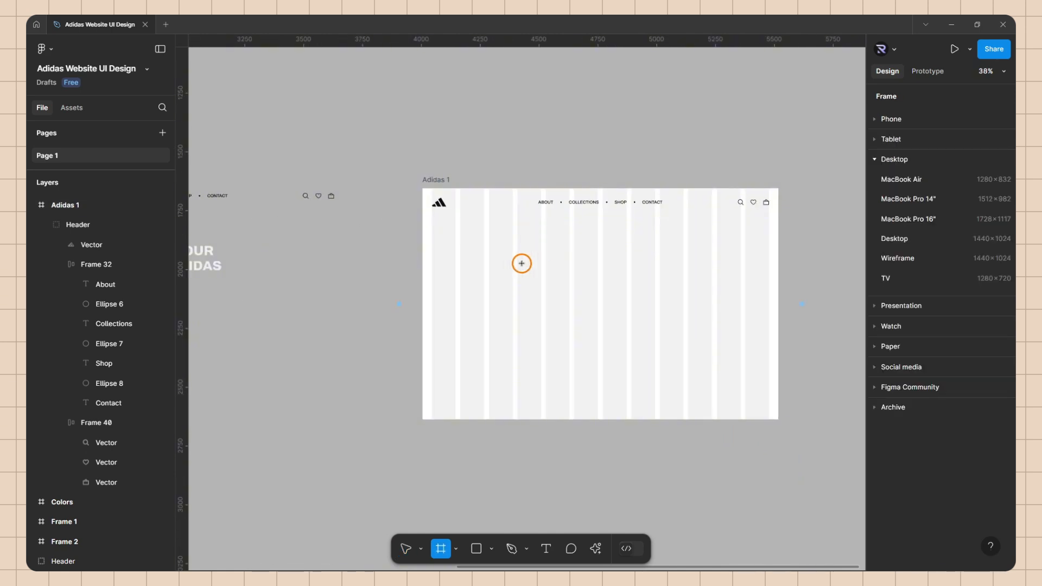
scroll(518, 263, up, 3)
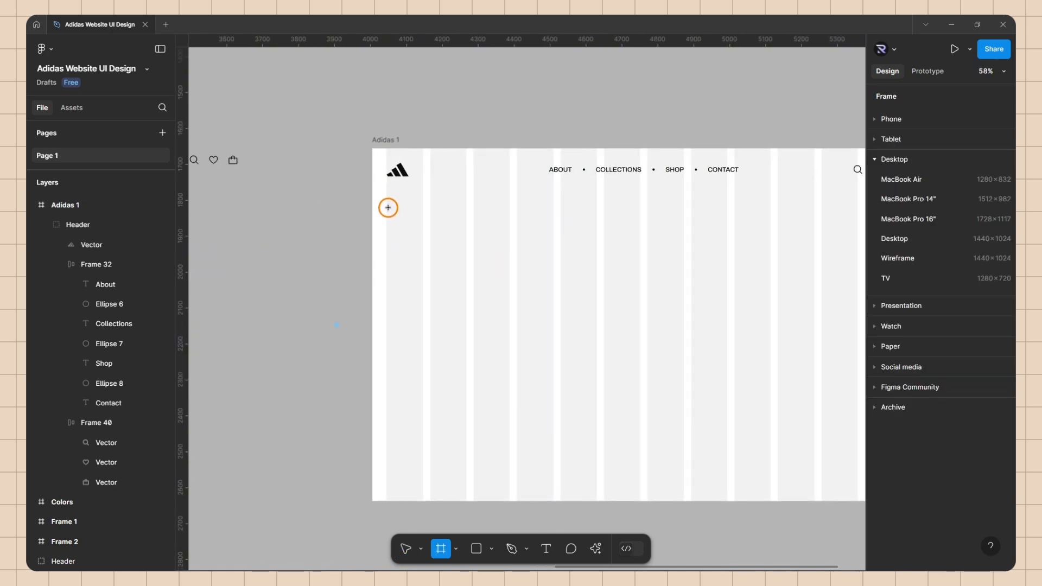
drag(388, 207, 597, 363)
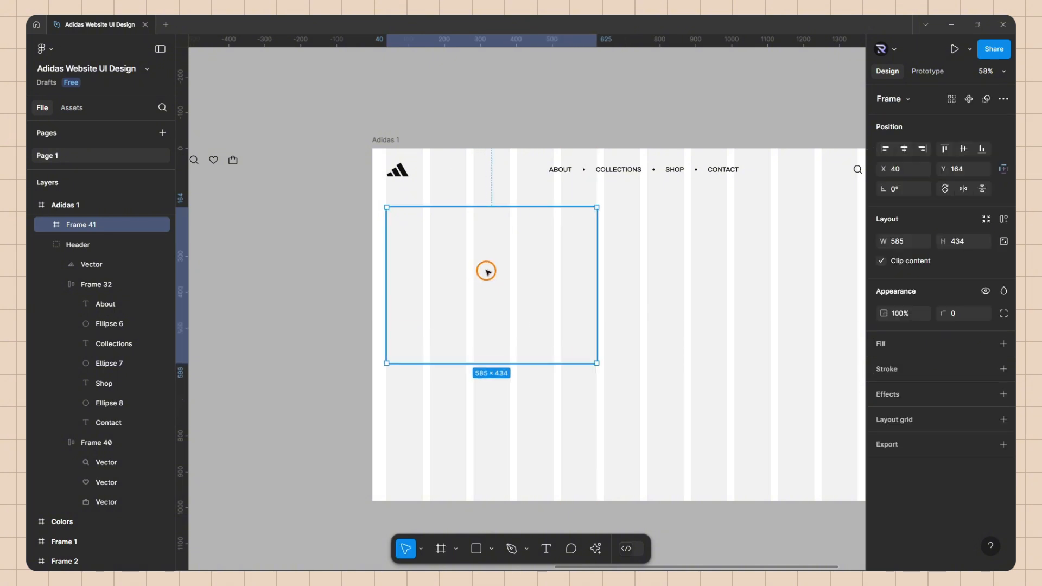
Step: Resize the new frame below the header to 706 wide and 524 high
click(900, 242)
text(706)
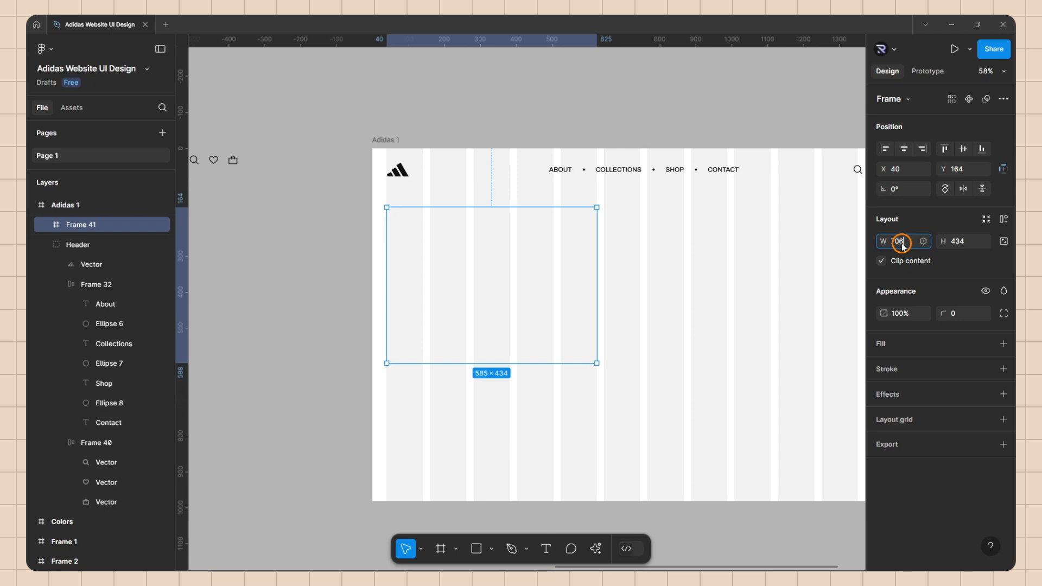
key(Return)
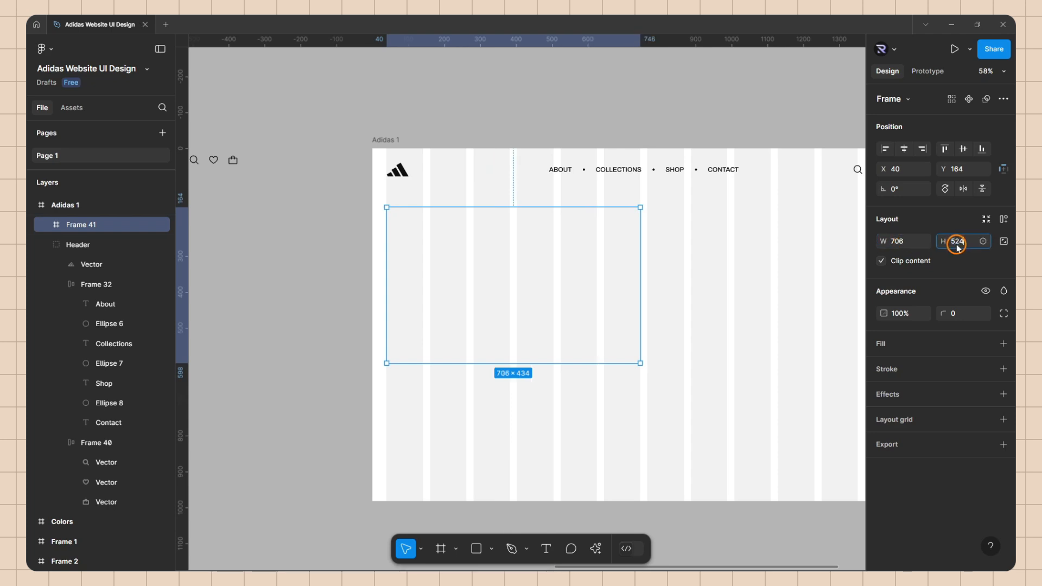
key(Return)
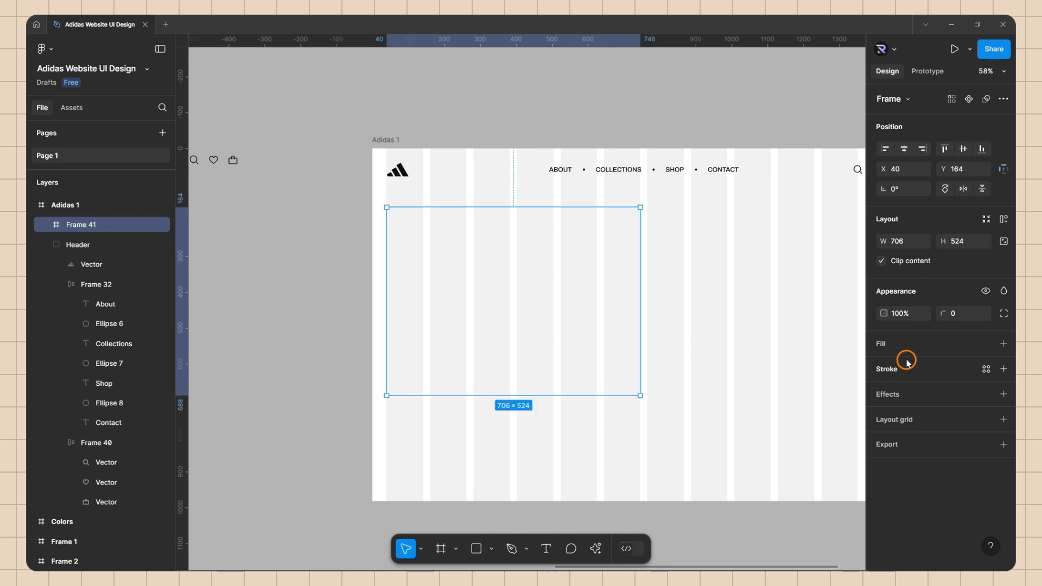
Step: Fill the 706 × 524 frame with the Dark Color style from the library
click(1003, 345)
click(883, 366)
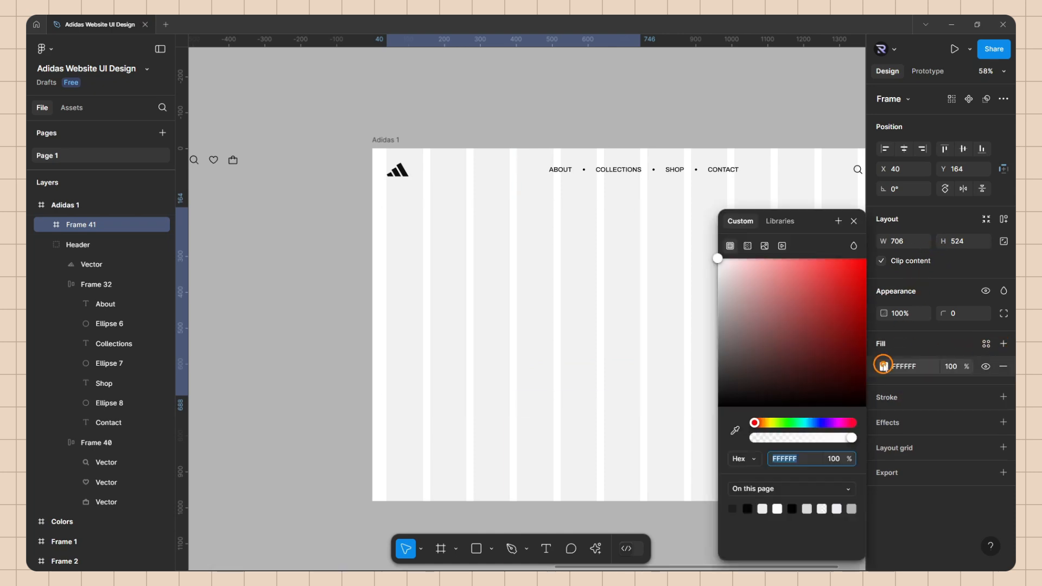
click(776, 221)
click(759, 319)
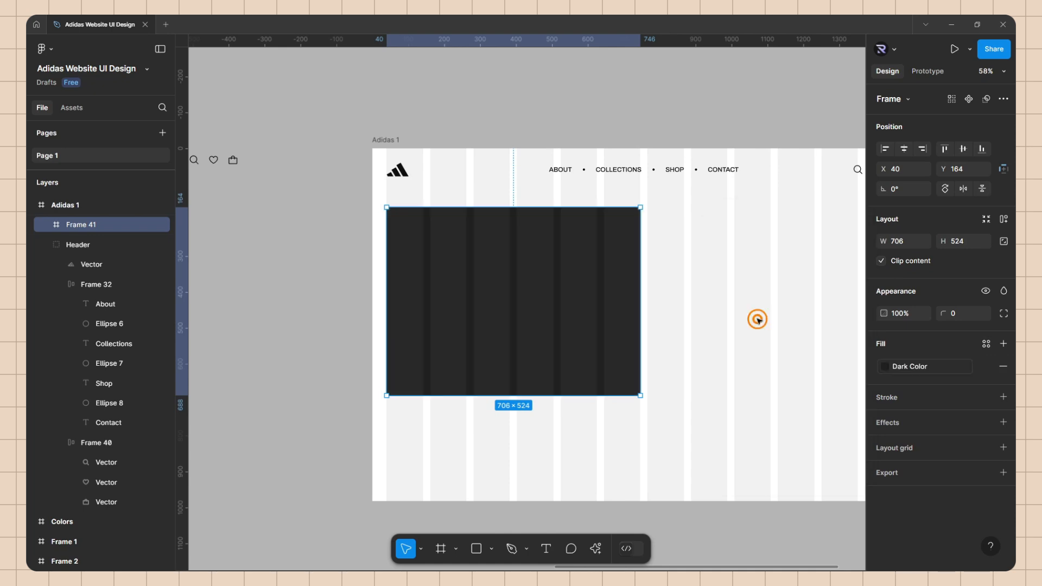
Step: Move the dark frame up to Y 108 so it sits 30 px below the header
scroll(530, 242, down, 3)
scroll(520, 251, up, 3)
key(alt)
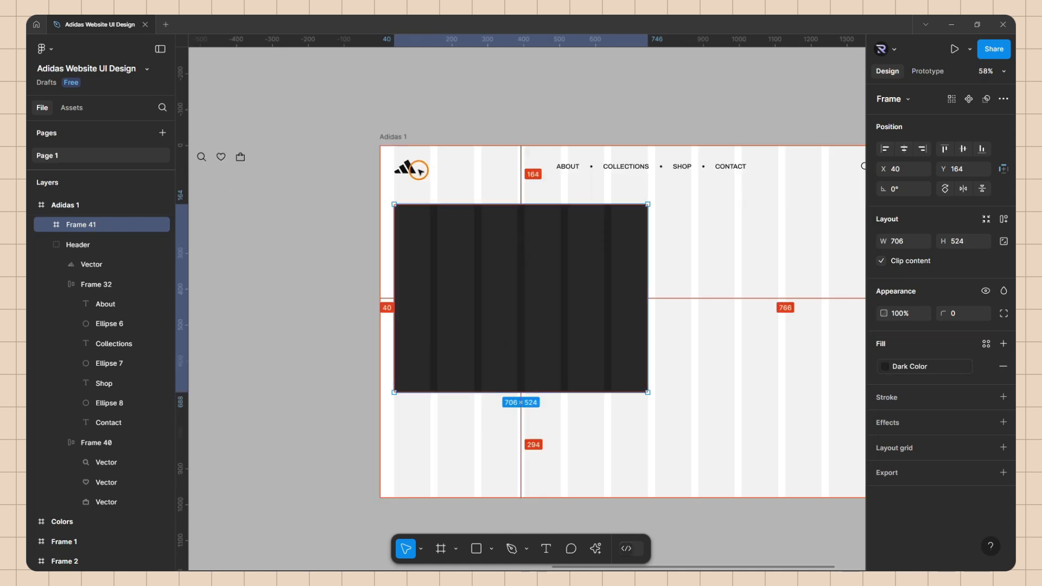
key(shift+Up)
key(shift+Up)
key(shift+Up)
key(shift+Up)
key(shift+Up)
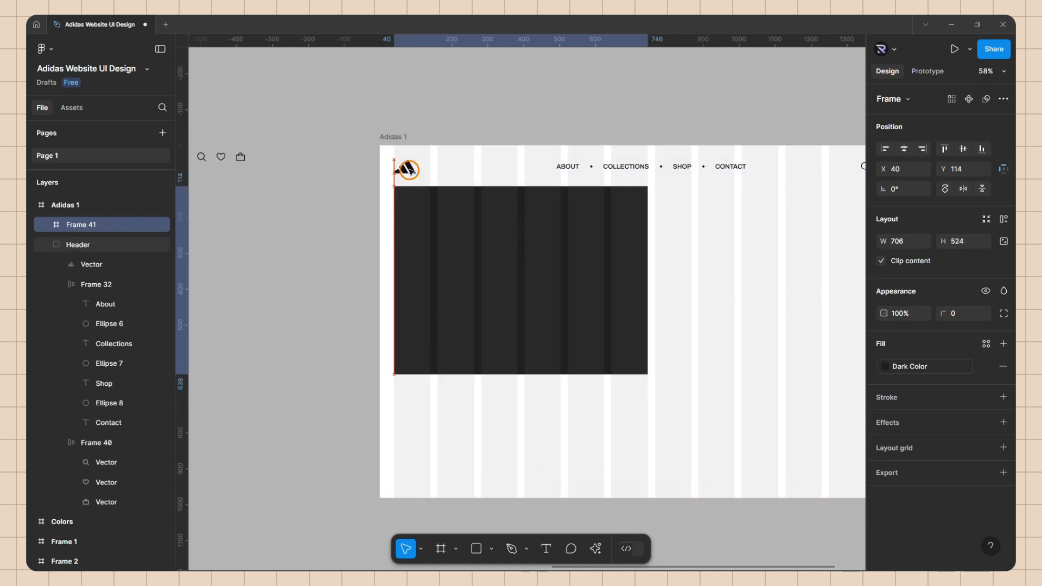
key(alt)
key(Up)
key(Up)
key(Up)
key(Up)
key(Up)
key(alt)
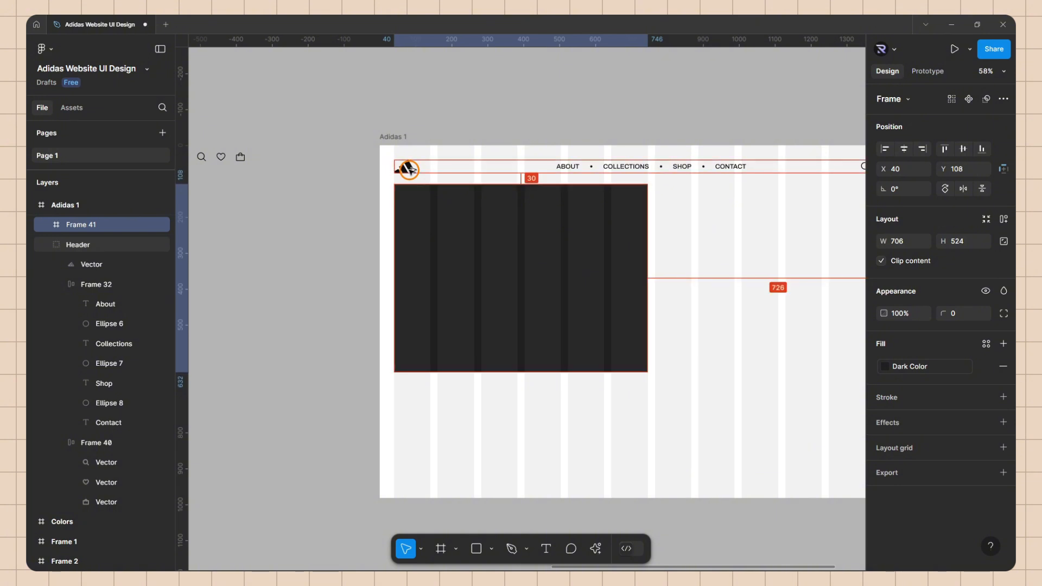
key(Up)
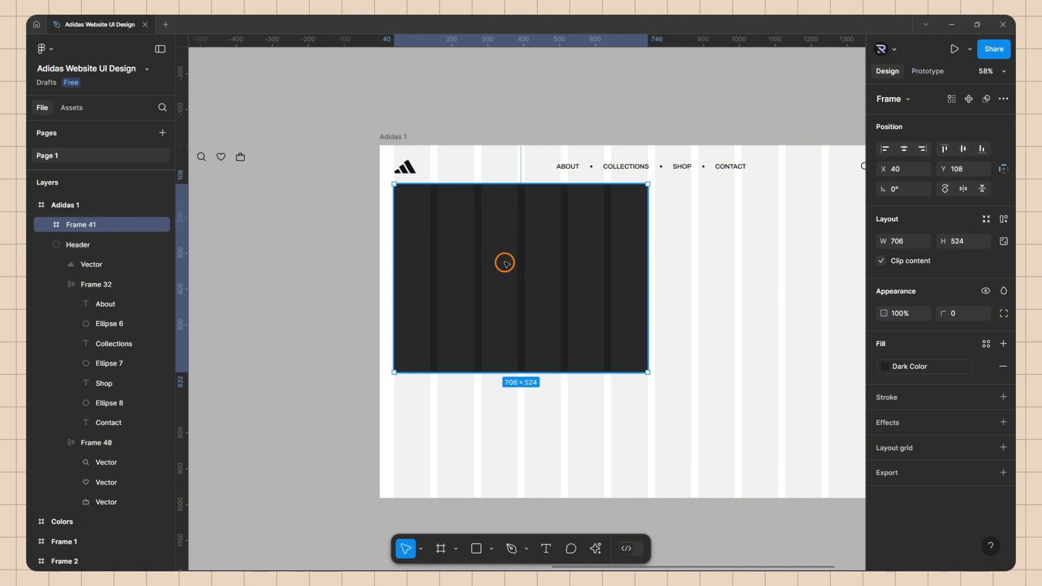
Step: Round the dark frame's corners with a radius of 32
click(964, 315)
text(32)
key(Return)
click(557, 400)
Step: Place a copy of the Content frame with the headline and buttons inside the dark frame in Adidas 1
scroll(558, 401, down, 5)
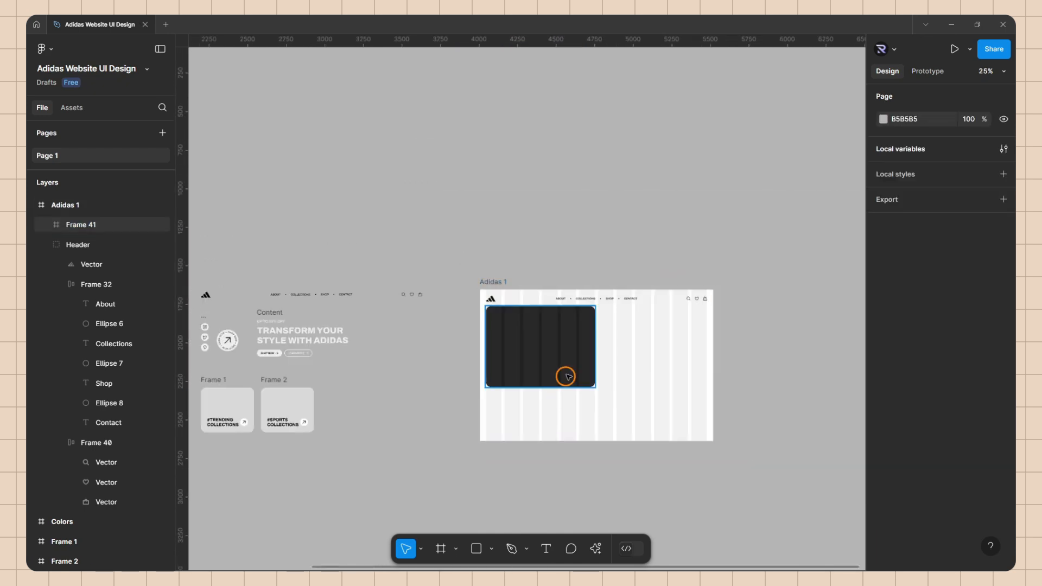
scroll(499, 356, up, 1)
click(293, 307)
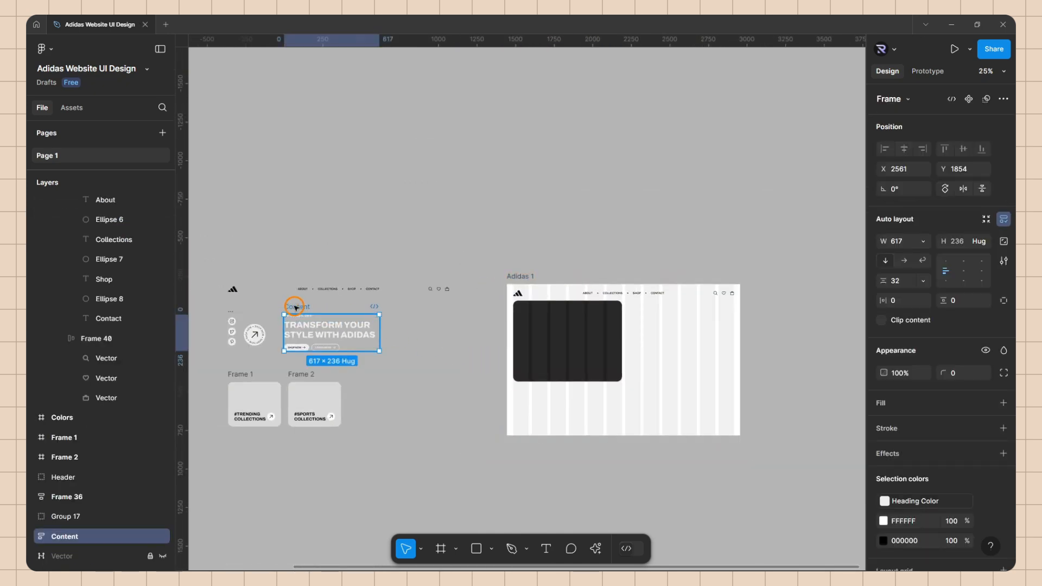
drag(387, 322, 624, 340)
scroll(538, 365, up, 5)
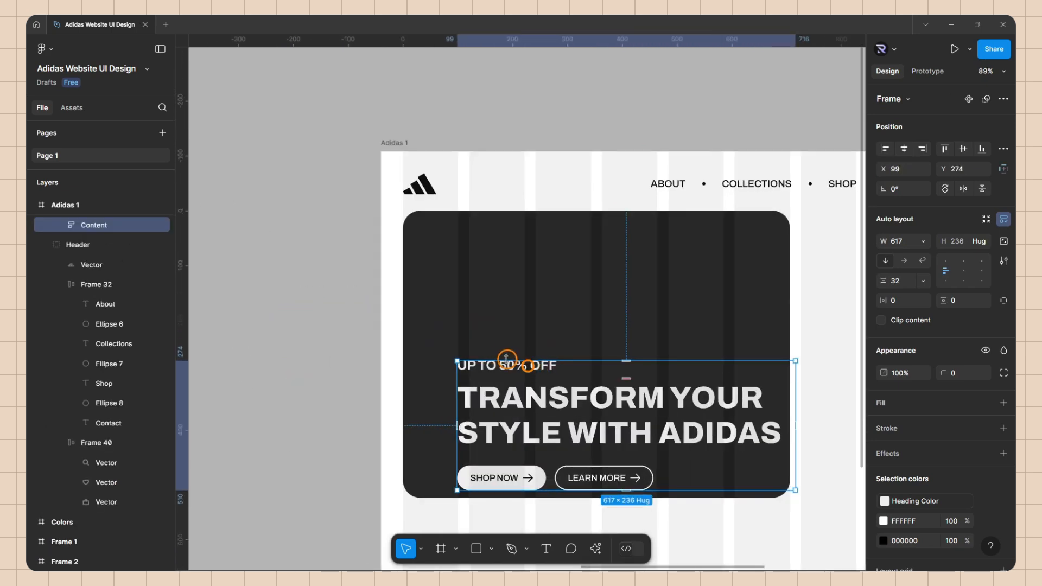
Step: Position the copied Content frame in the dark frame's lower left area at X 40 and Y 248
drag(505, 362, 486, 355)
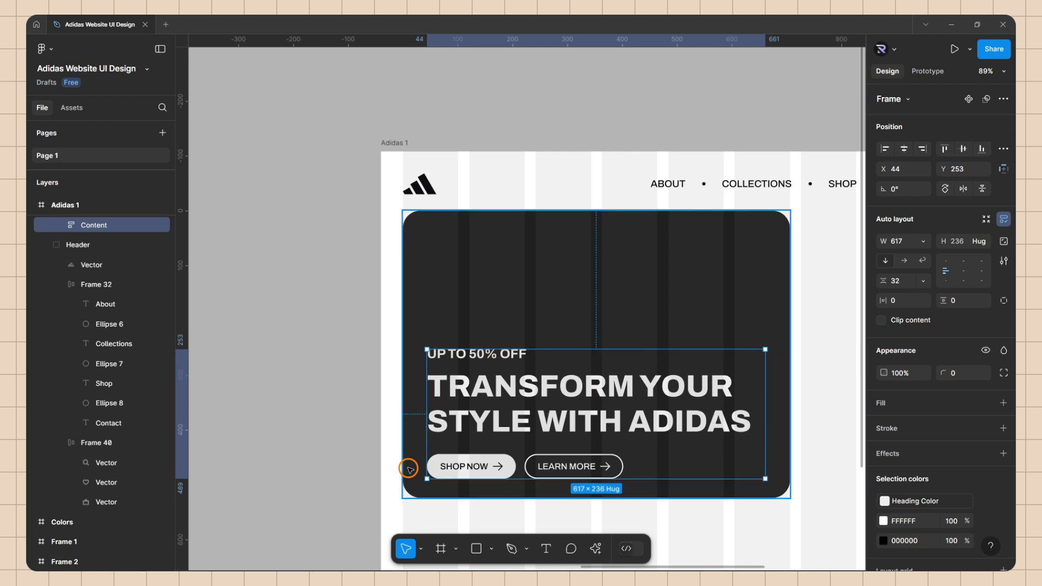
key(shift+Left)
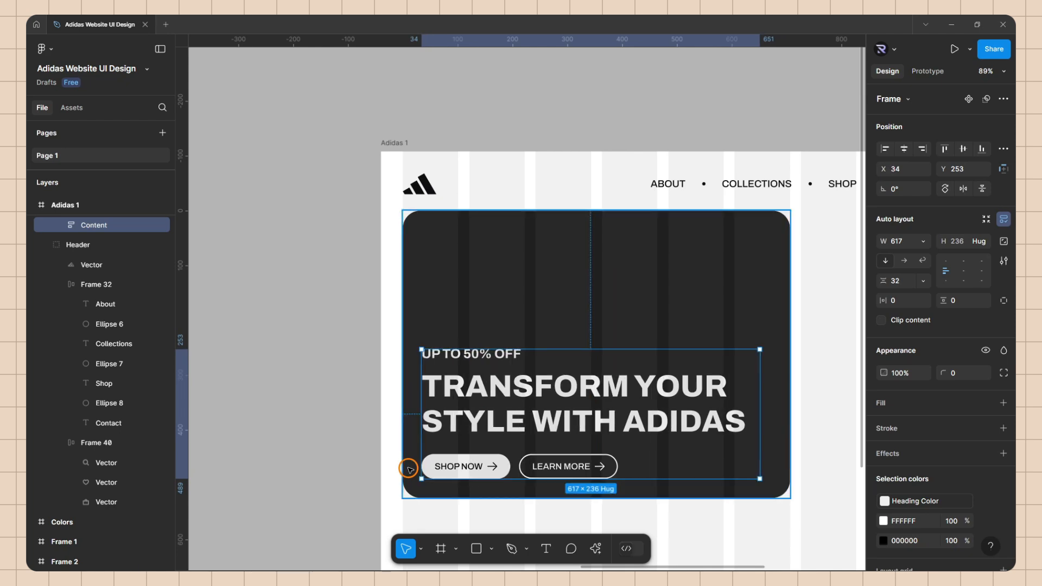
key(Right)
key(Right)
key(Right)
key(Right)
key(Right)
key(Right)
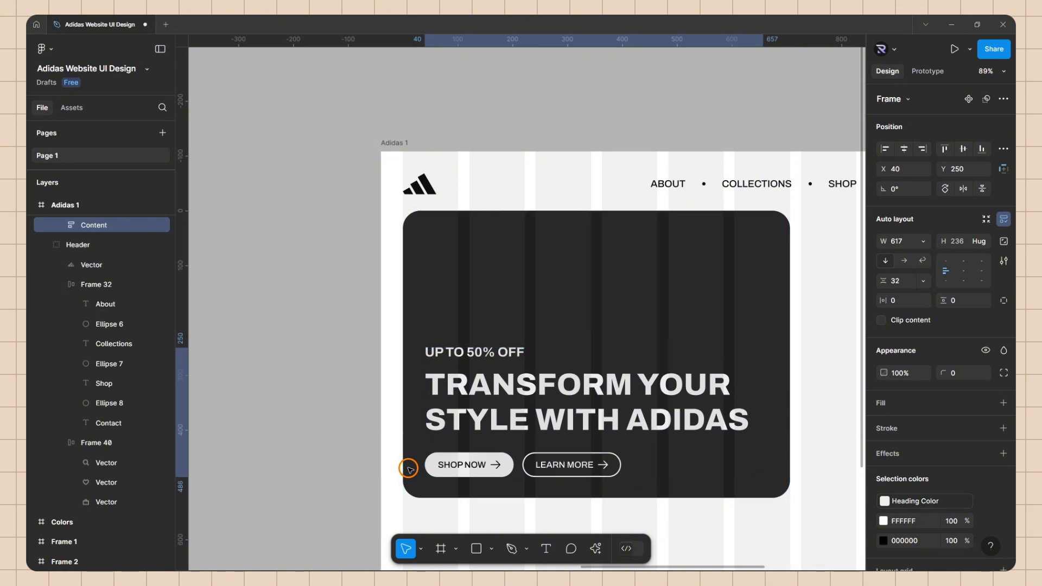
key(Up)
key(Up)
key(Up)
key(Up)
key(Up)
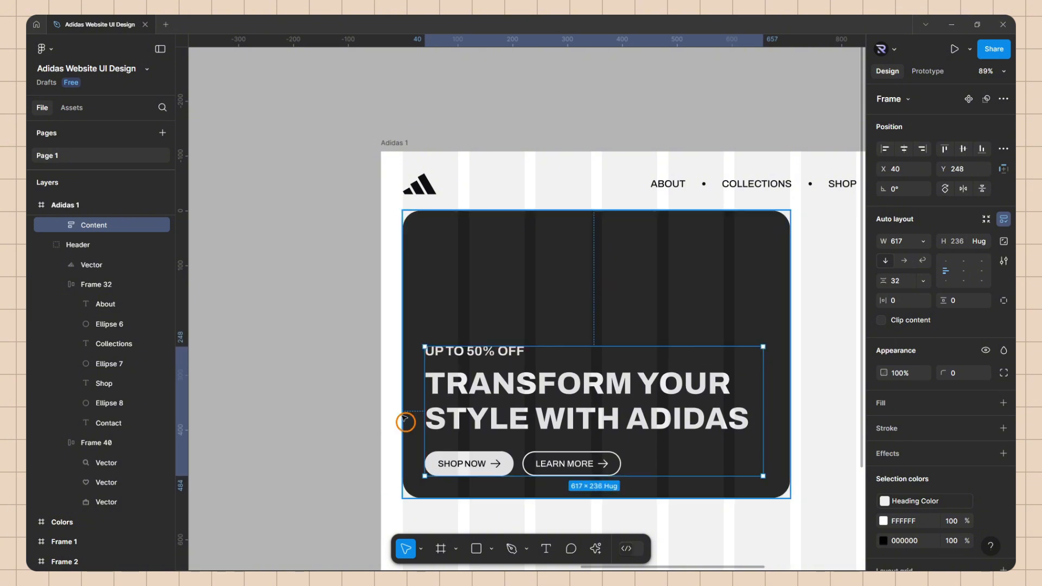
Step: Examine the typography of the offer label and headline, and the text, arrow size, spacing and stroke of the SHOP NOW and LEARN MORE buttons
drag(507, 381, 460, 368)
double_click(455, 340)
click(455, 340)
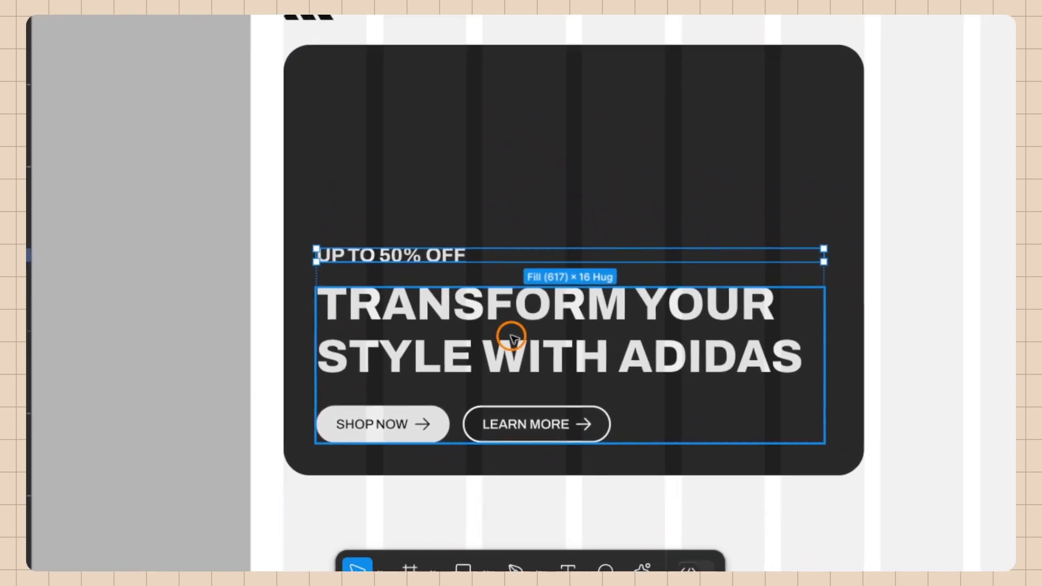
click(258, 299)
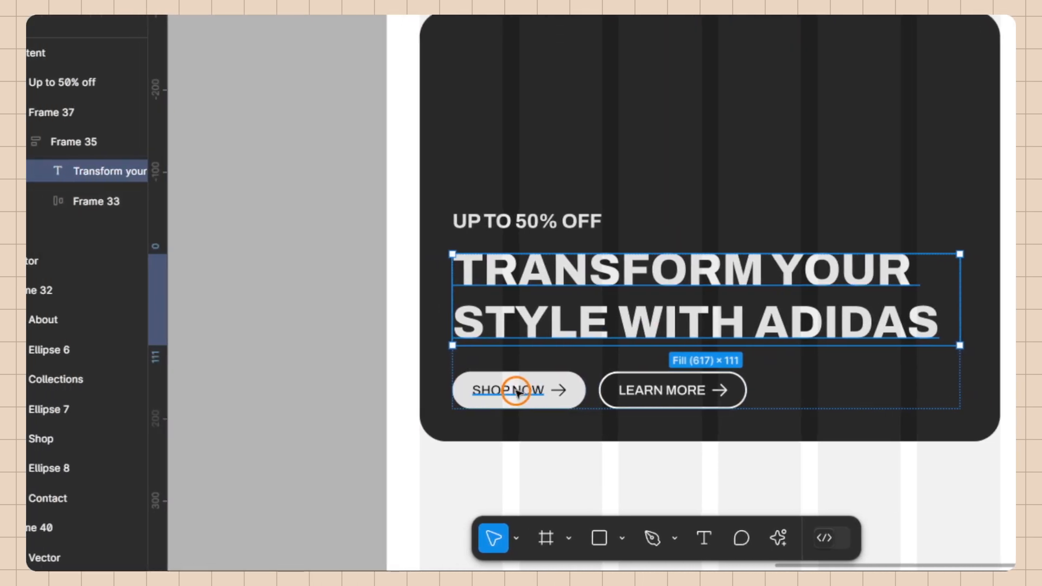
click(133, 391)
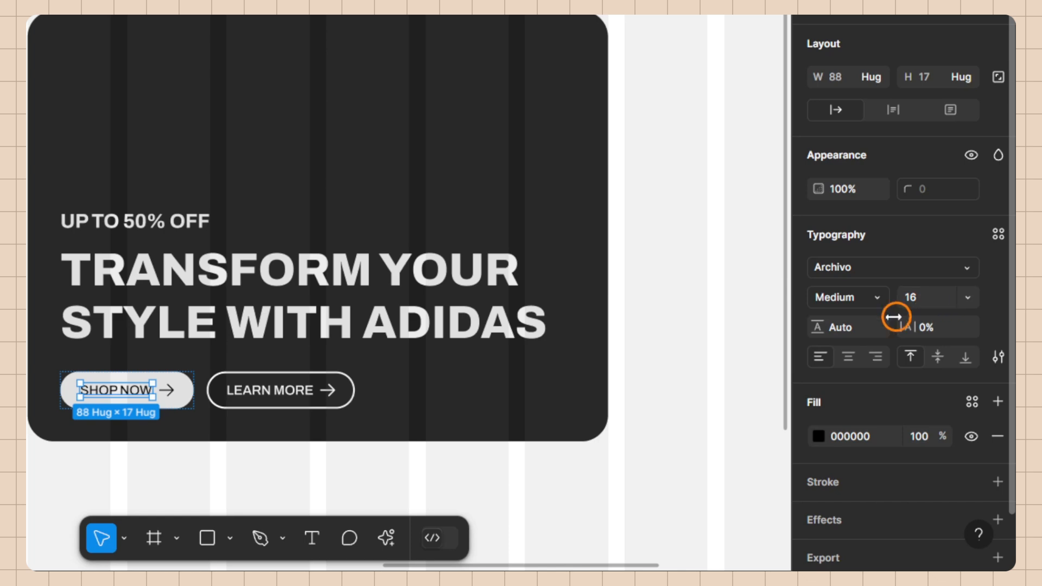
click(170, 390)
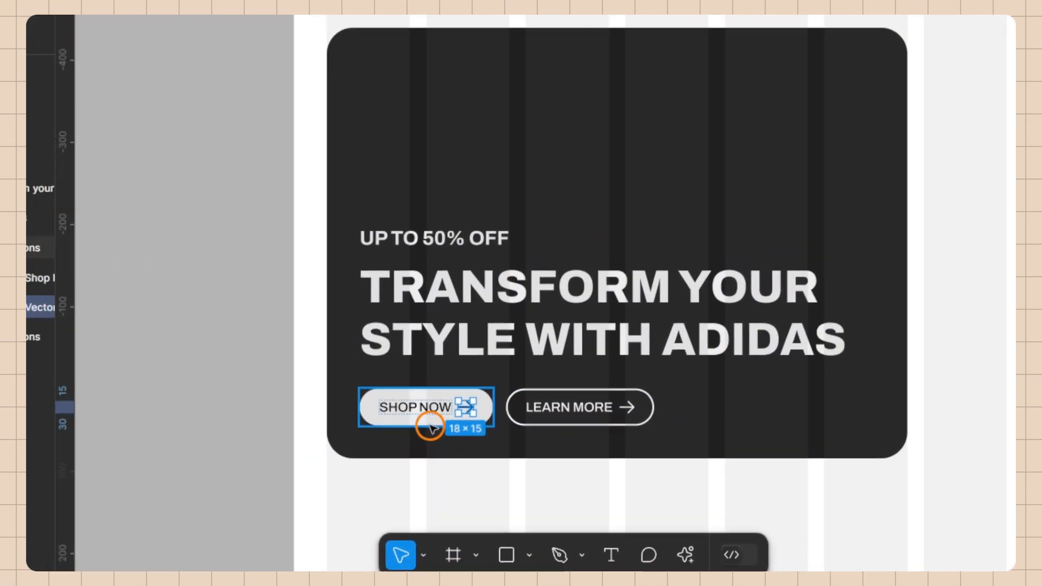
click(499, 407)
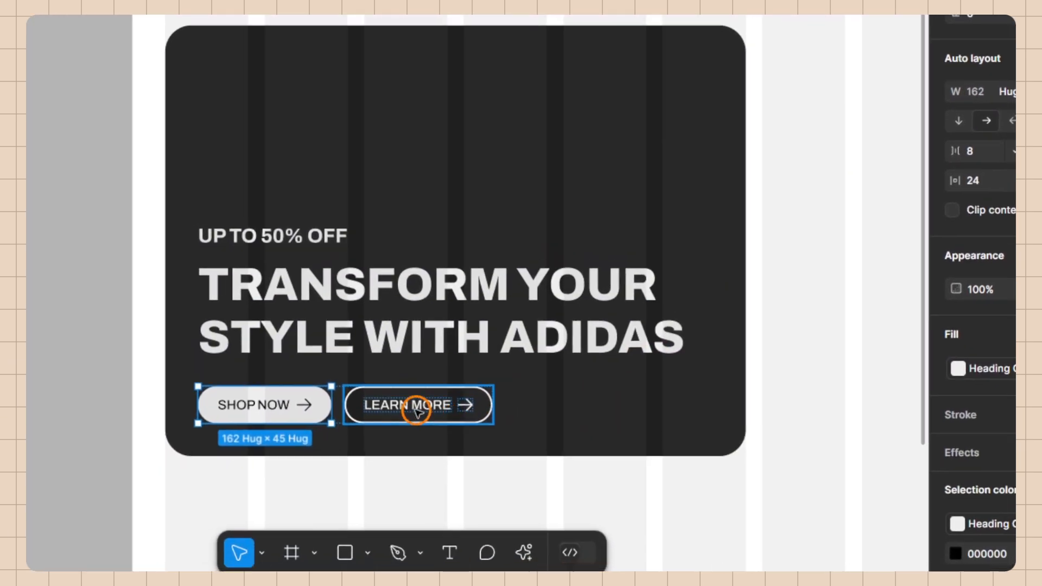
click(283, 461)
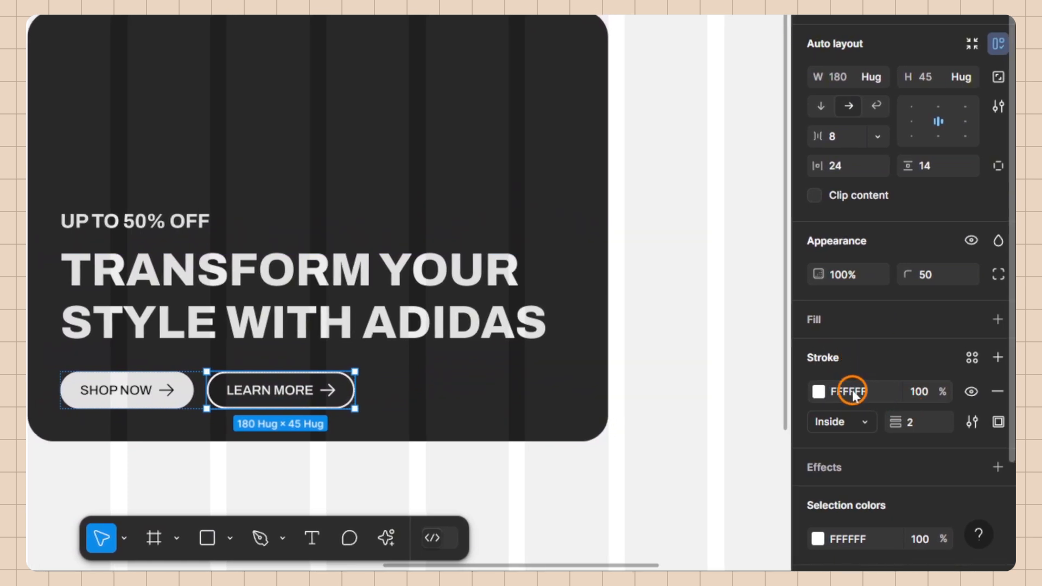
Step: Place copies of the trending and sports collection cards, Frame 1 and Frame 2, below the dark frame in Adidas 1
scroll(199, 167, down, 3)
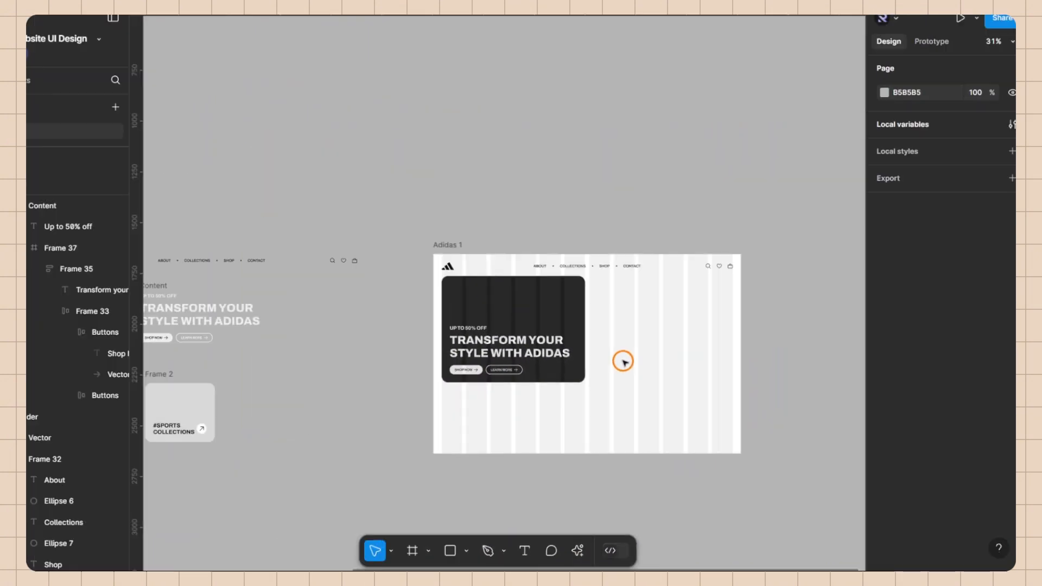
scroll(624, 363, down, 2)
scroll(343, 427, up, 2)
click(289, 349)
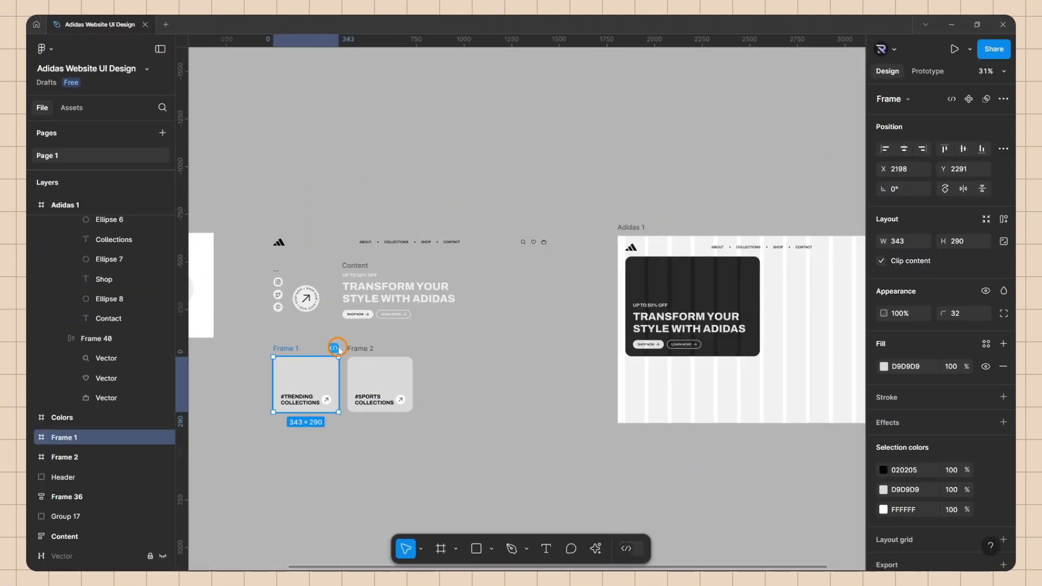
shift+click(355, 348)
drag(359, 346, 689, 378)
scroll(759, 412, up, 5)
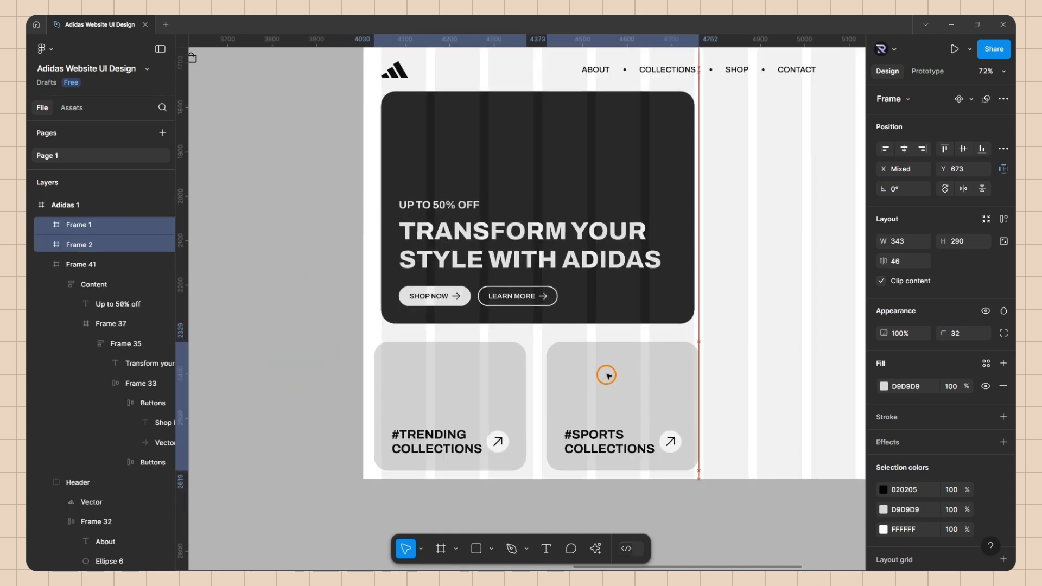
Step: Align the two collection cards with the dark frame's left edge at Y 652 and move the sports card to X 403, 20 px from its neighbour
drag(606, 375, 613, 372)
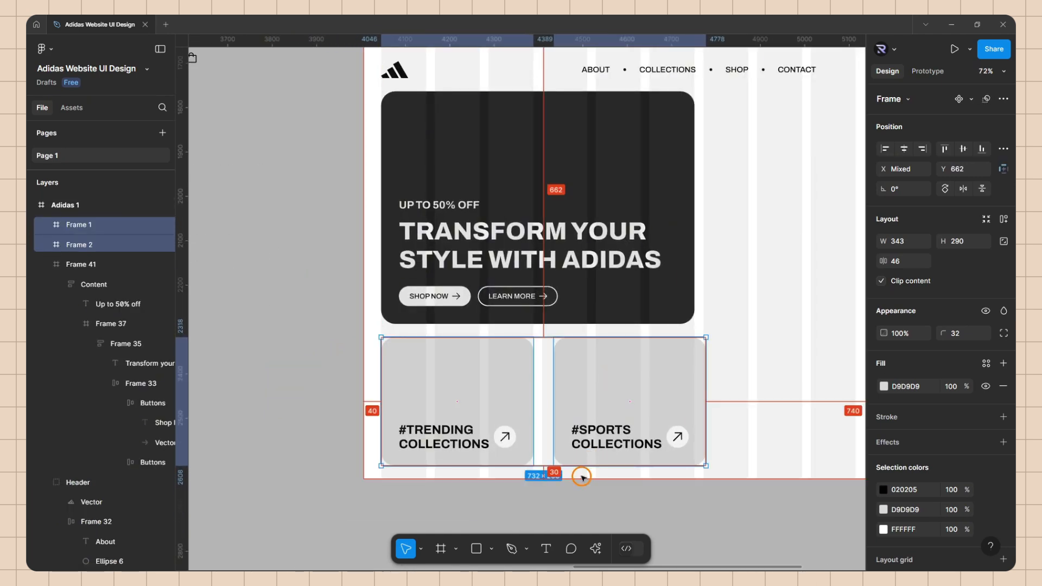
key(shift+Up)
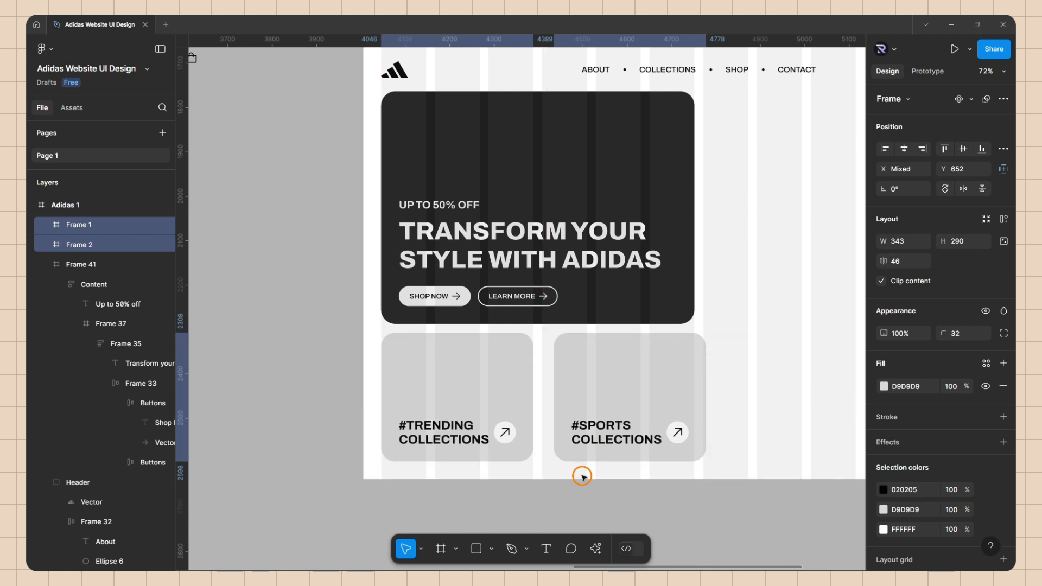
click(592, 390)
drag(592, 391, 581, 391)
key(Left)
key(Left)
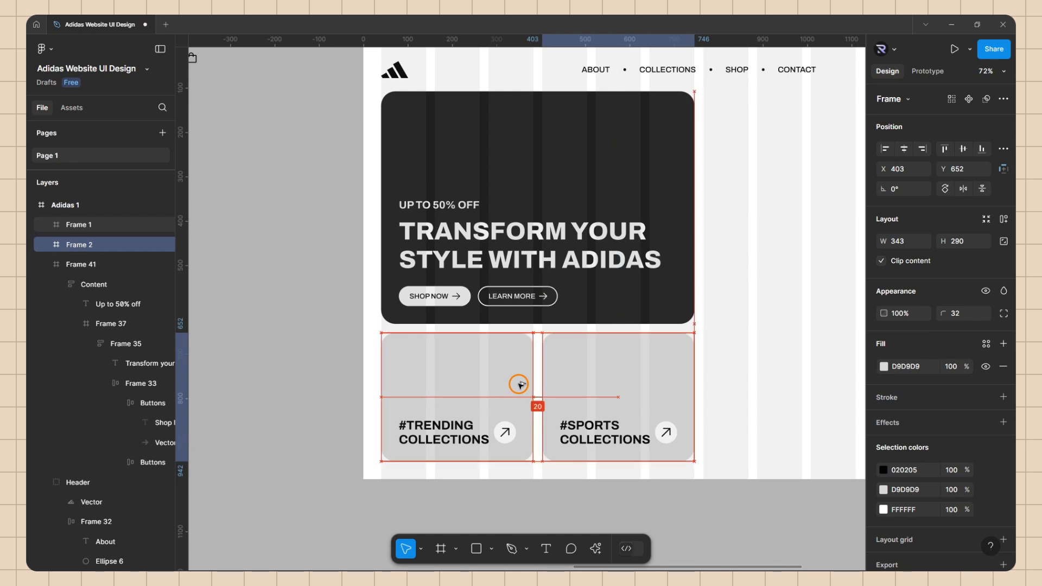
Step: Examine the trending card's size, the typography of its title, and the sizes of its circle and arrow icon
click(355, 356)
click(380, 358)
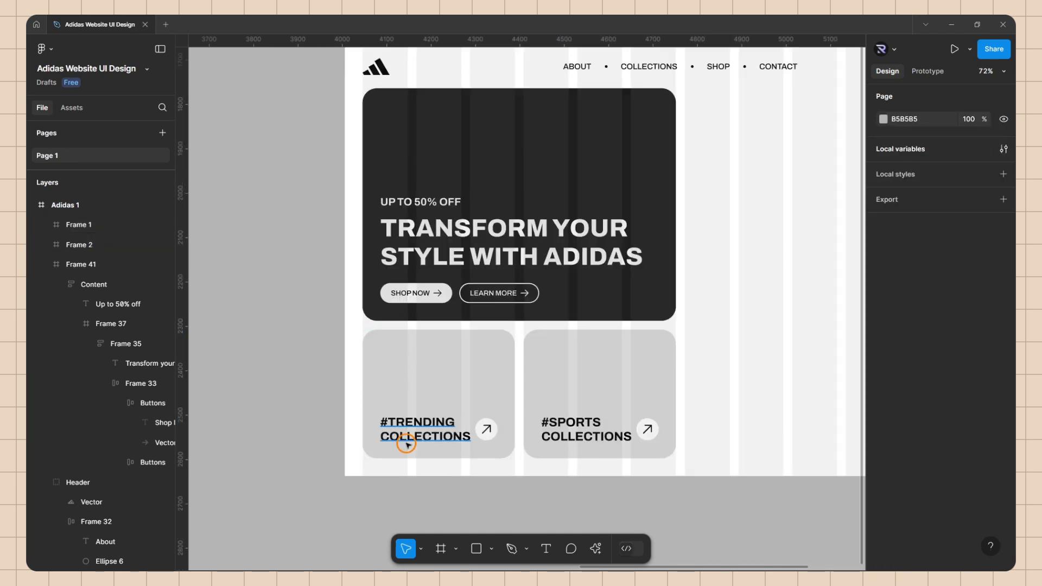
scroll(443, 448, up, 5)
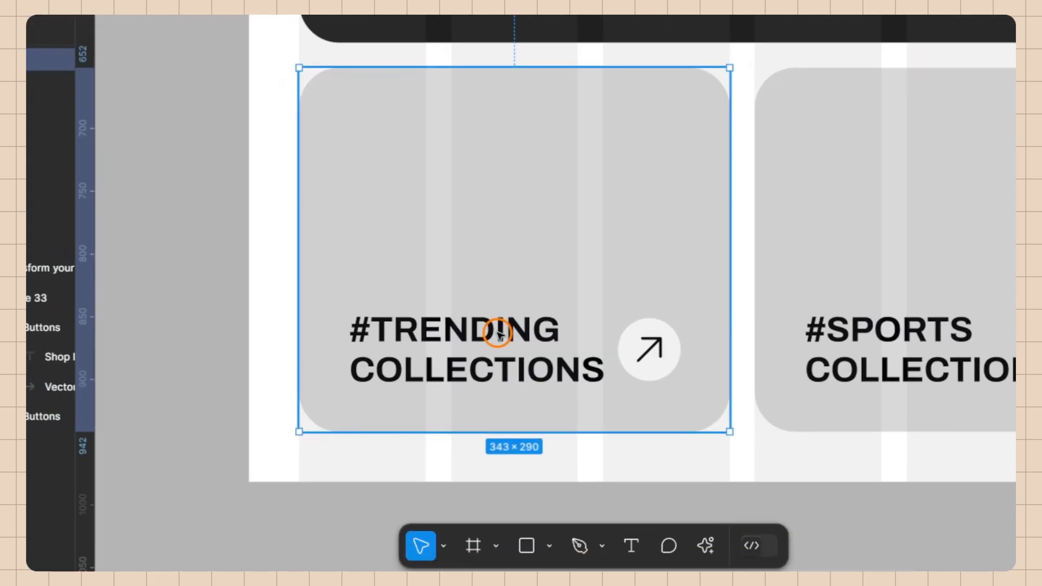
click(195, 501)
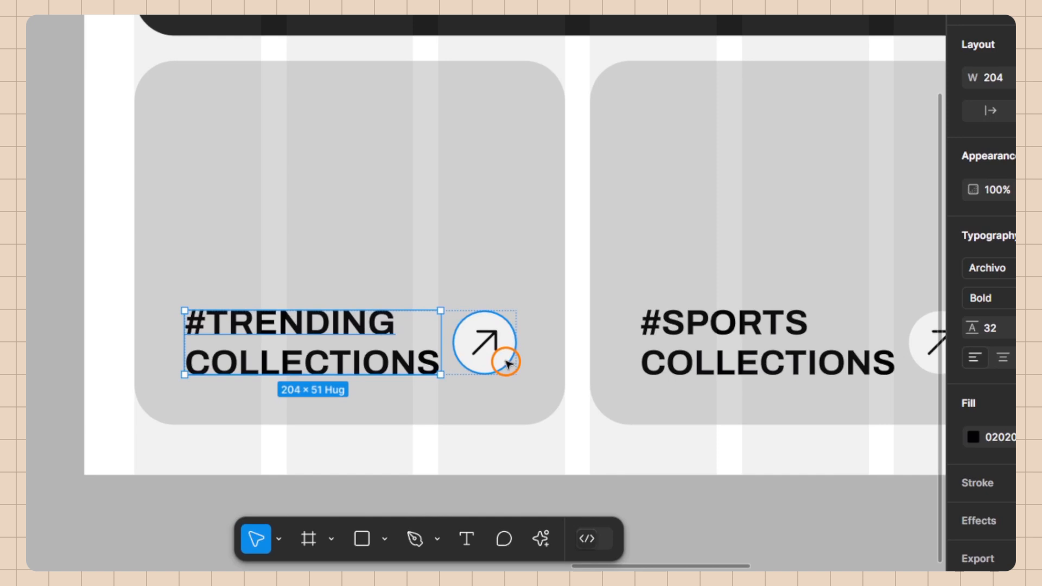
click(355, 408)
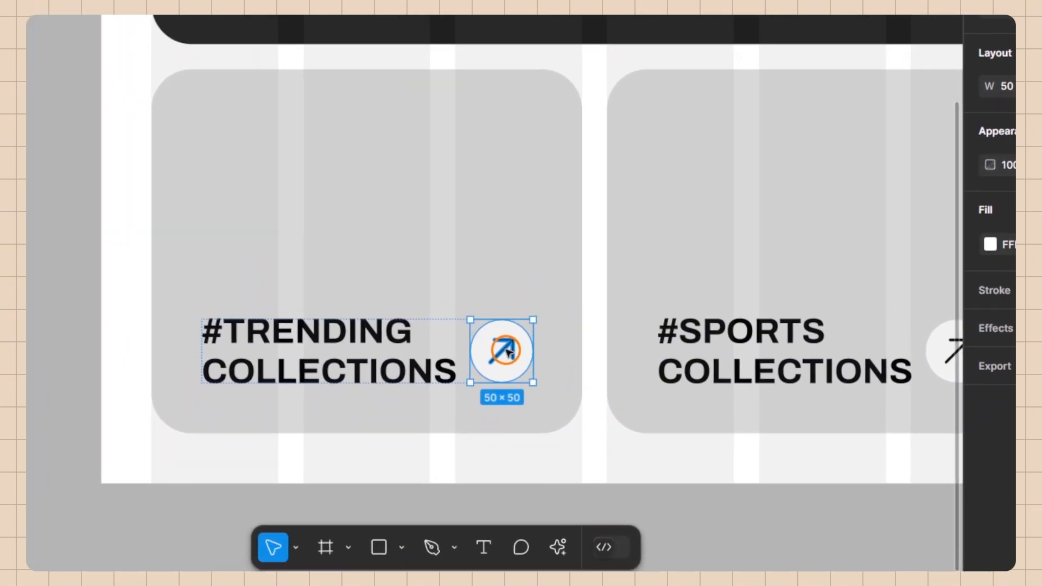
click(333, 523)
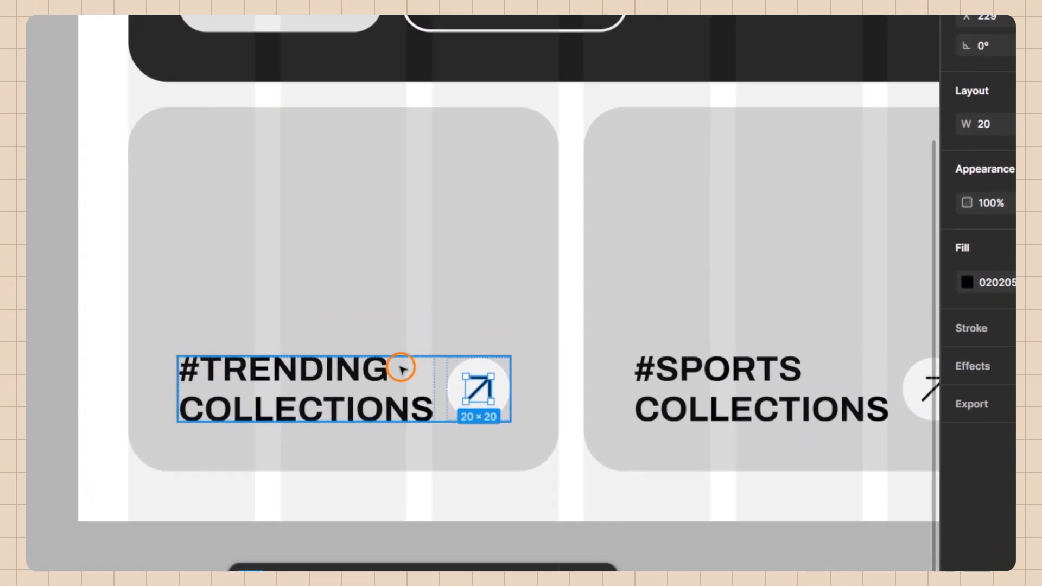
click(402, 369)
click(473, 387)
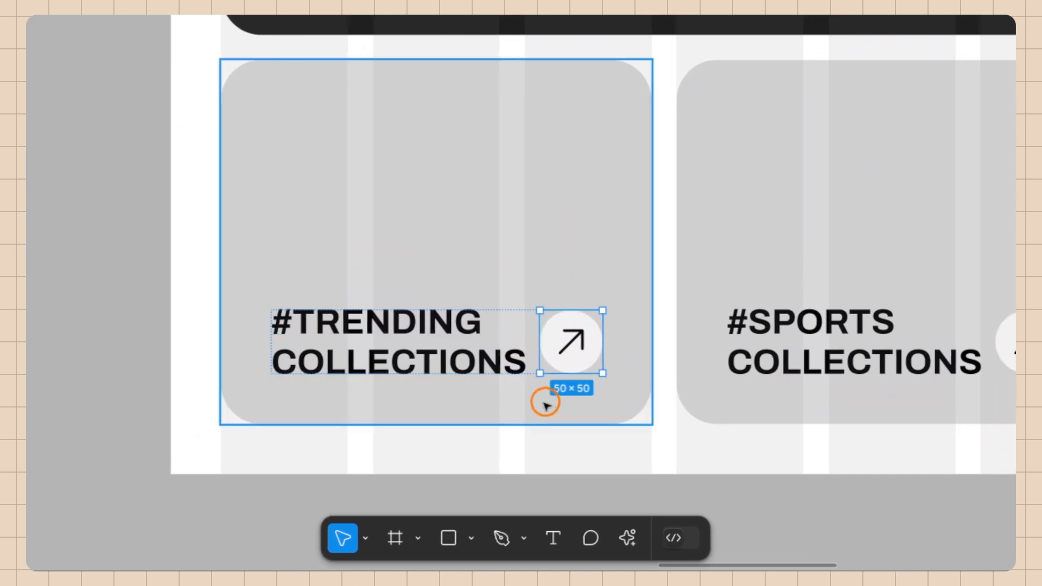
click(501, 438)
double_click(420, 358)
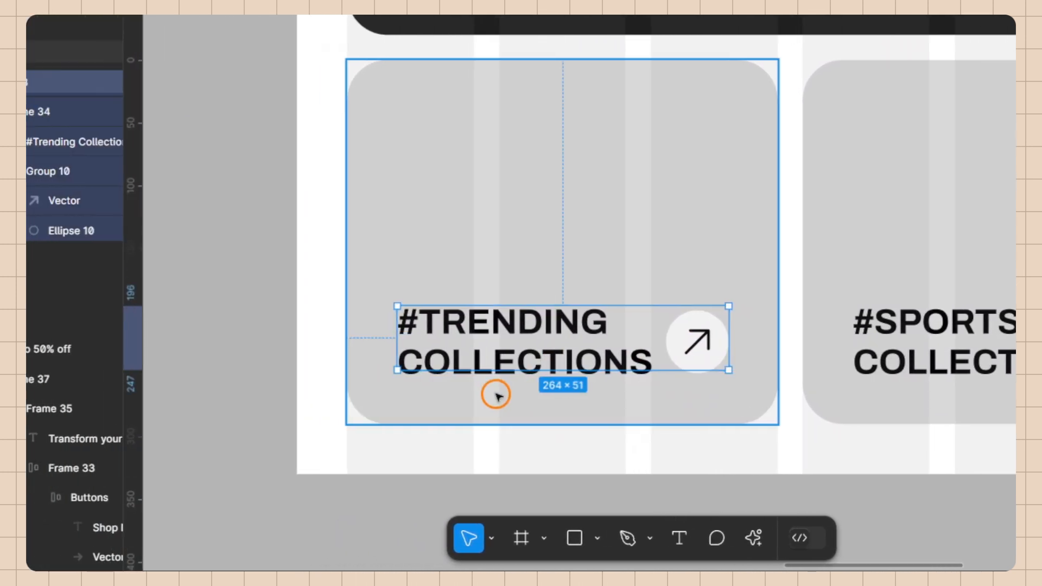
Step: Draw a 706 × 834 frame in Adidas 1 to the right of the hero and collection cards, at X 766, Y 108
key(alt)
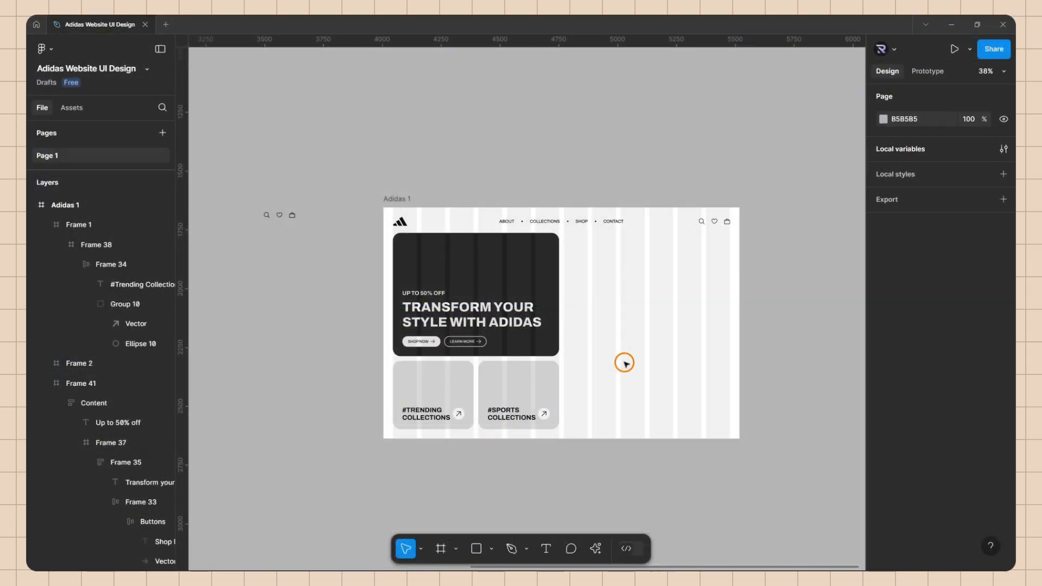
key(f)
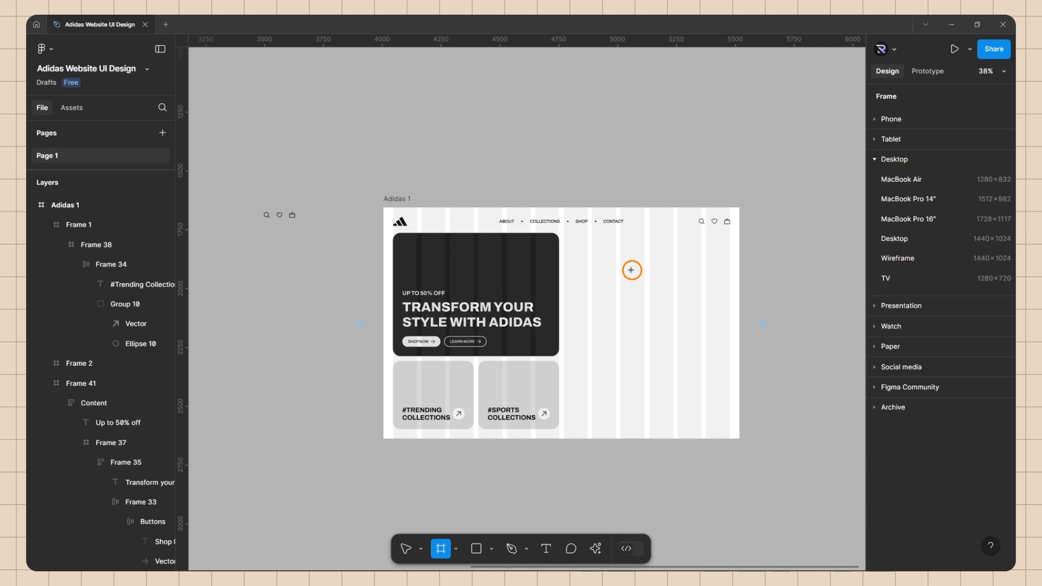
drag(563, 237, 729, 428)
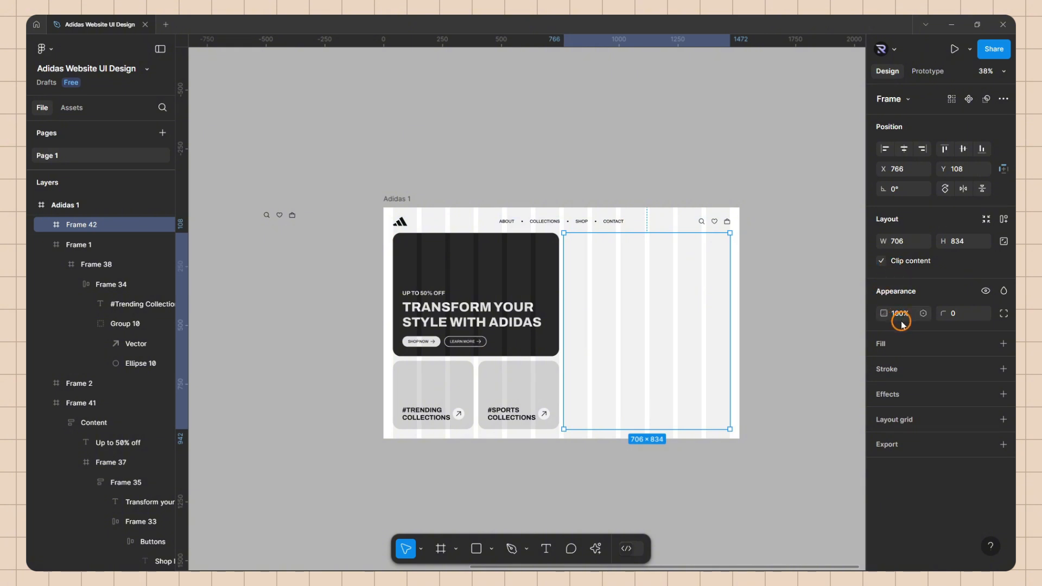
Step: Give the new tall frame a Dark Color fill and a corner radius of 32
click(1001, 344)
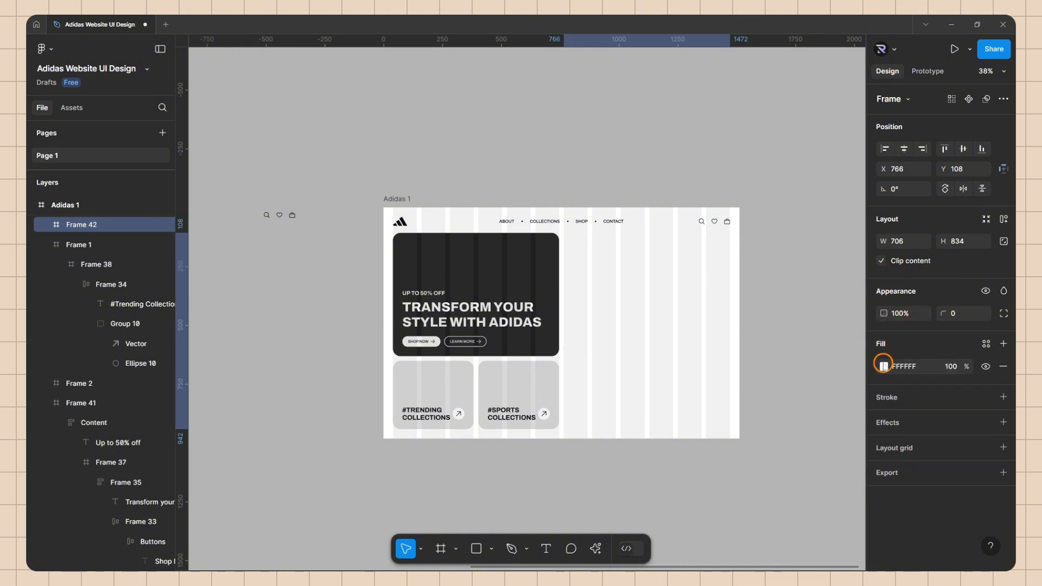
click(883, 366)
click(779, 221)
click(756, 314)
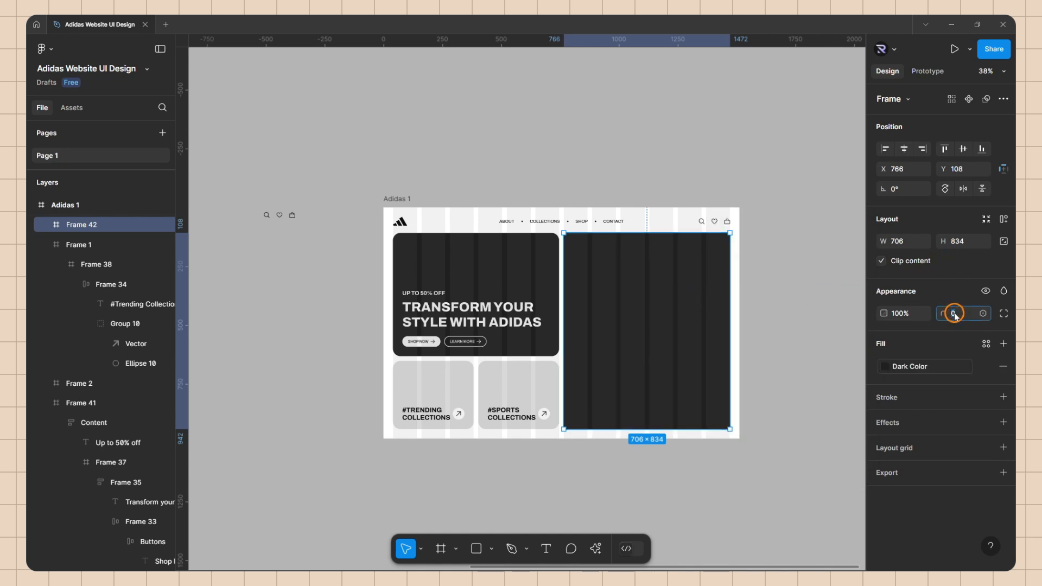
text(32)
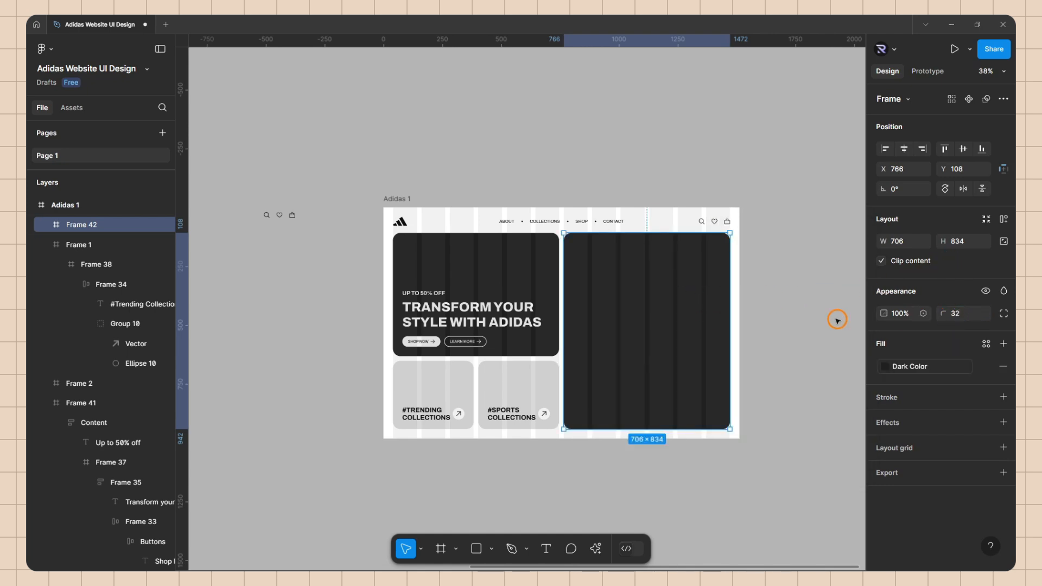
Step: Place a copy of the circular SHOP NOW badge in the lower-left corner of the tall dark frame
scroll(719, 302, down, 2)
scroll(234, 255, up, 6)
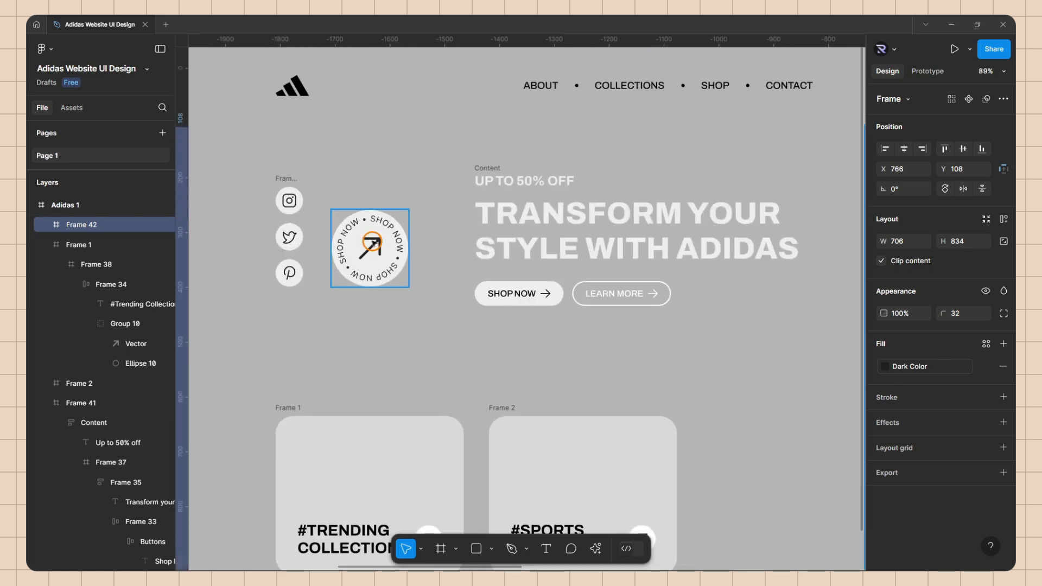
scroll(350, 237, down, 5)
drag(351, 237, 757, 319)
scroll(786, 316, up, 8)
drag(534, 316, 378, 346)
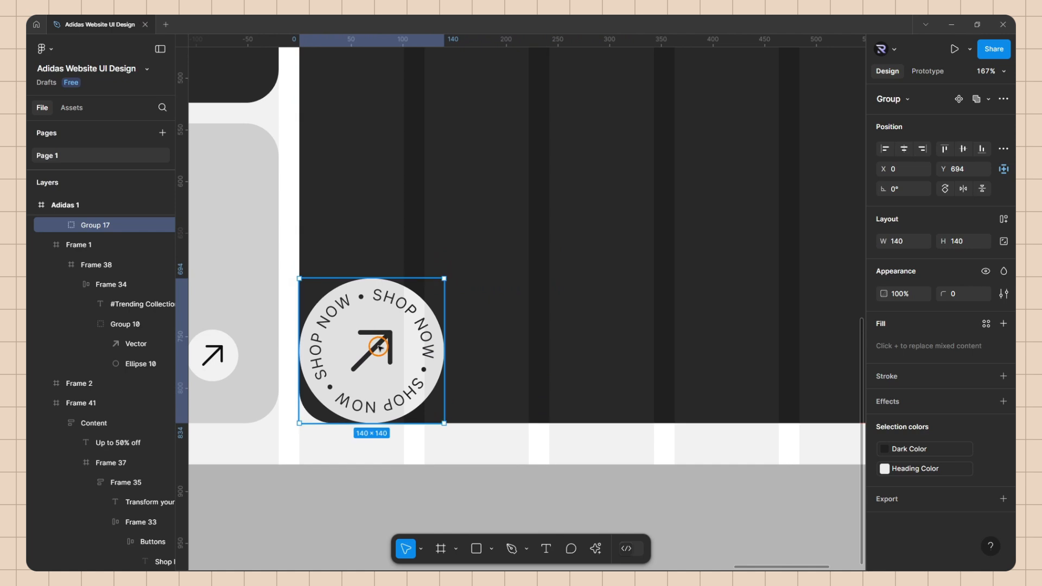
Step: Shift the SHOP NOW badge inward from the frame's corner to X 40, Y 654
key(shift+Up)
key(shift+Up)
key(shift+Up)
key(shift+Up)
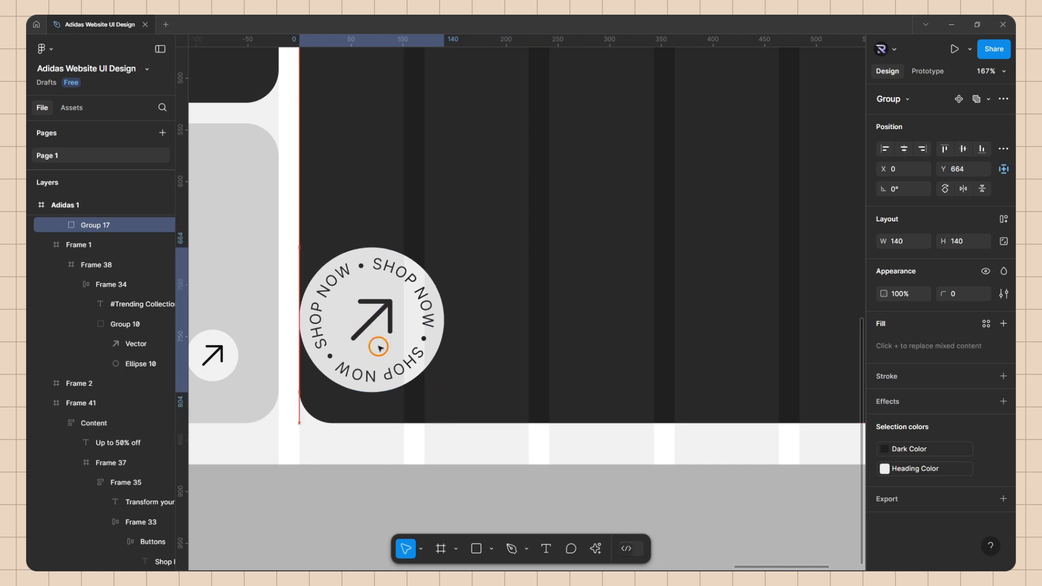
key(shift+Right)
key(shift+Right)
key(shift+Right)
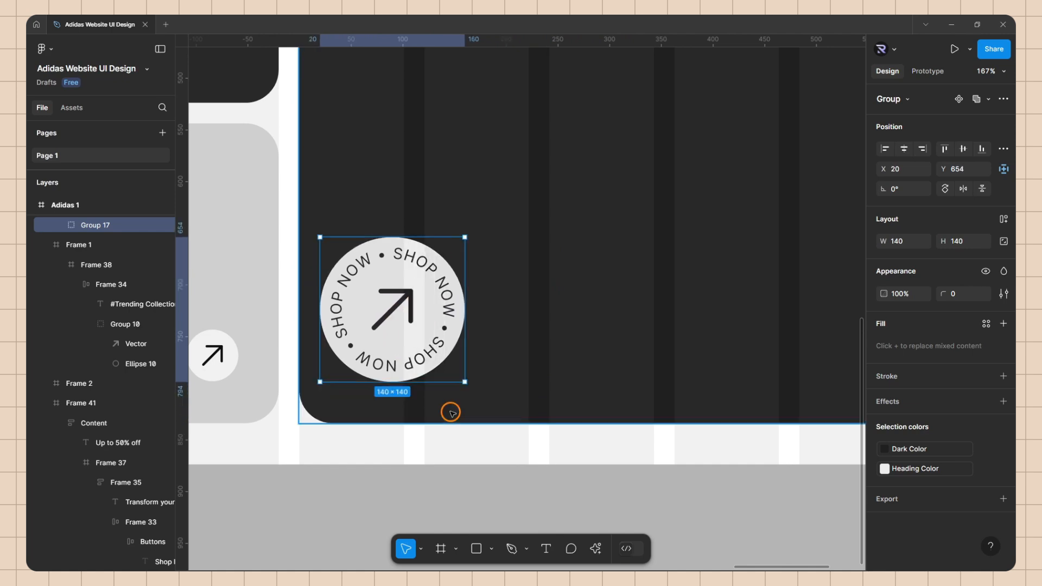
key(shift+Right)
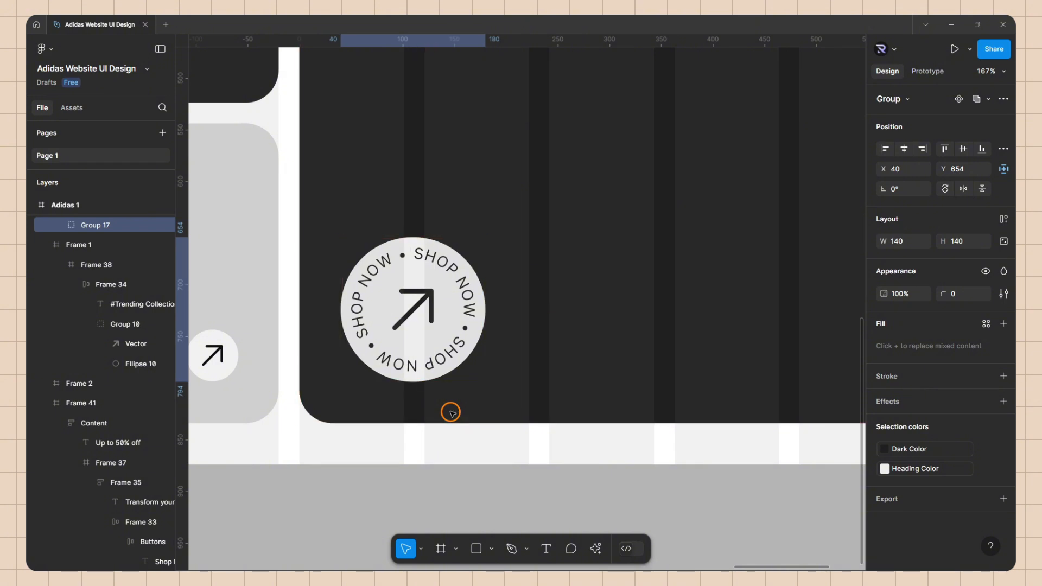
Step: Place a copy of the social icon column in the tall dark frame's lower-right corner at X 616, Y 612
scroll(453, 409, down, 5)
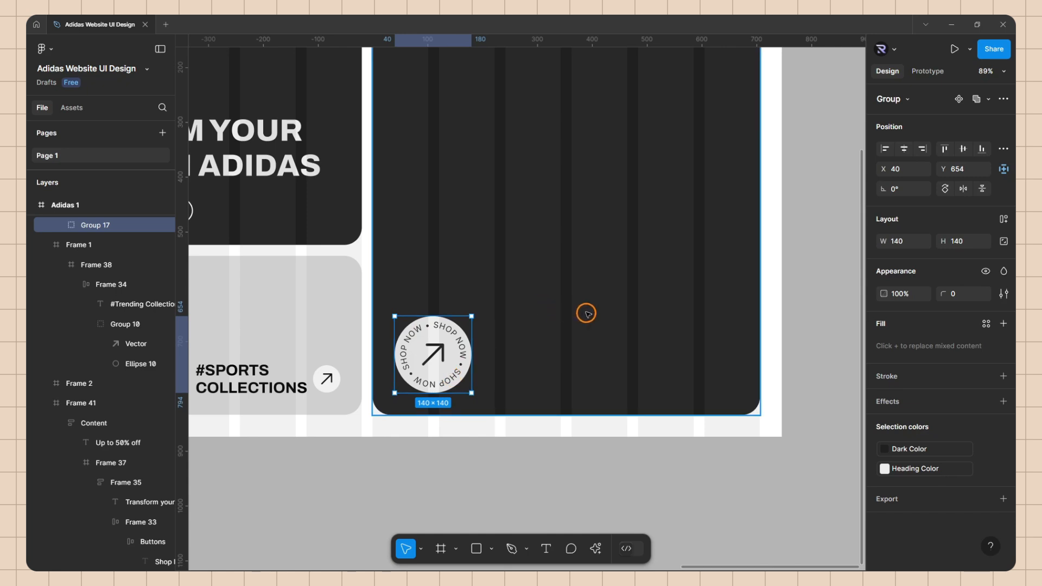
scroll(602, 304, down, 3)
scroll(680, 316, down, 3)
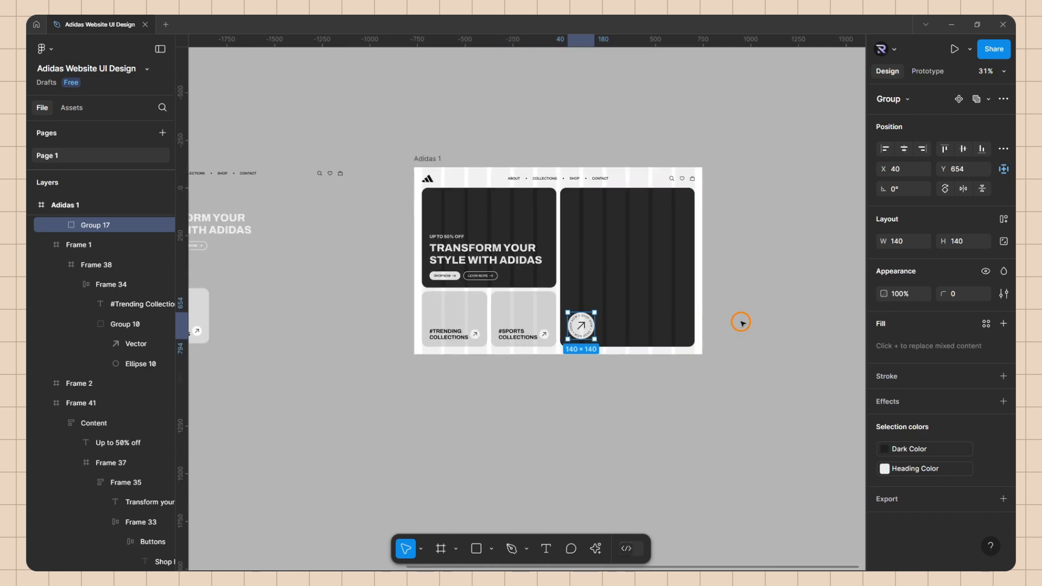
scroll(705, 323, down, 2)
click(303, 244)
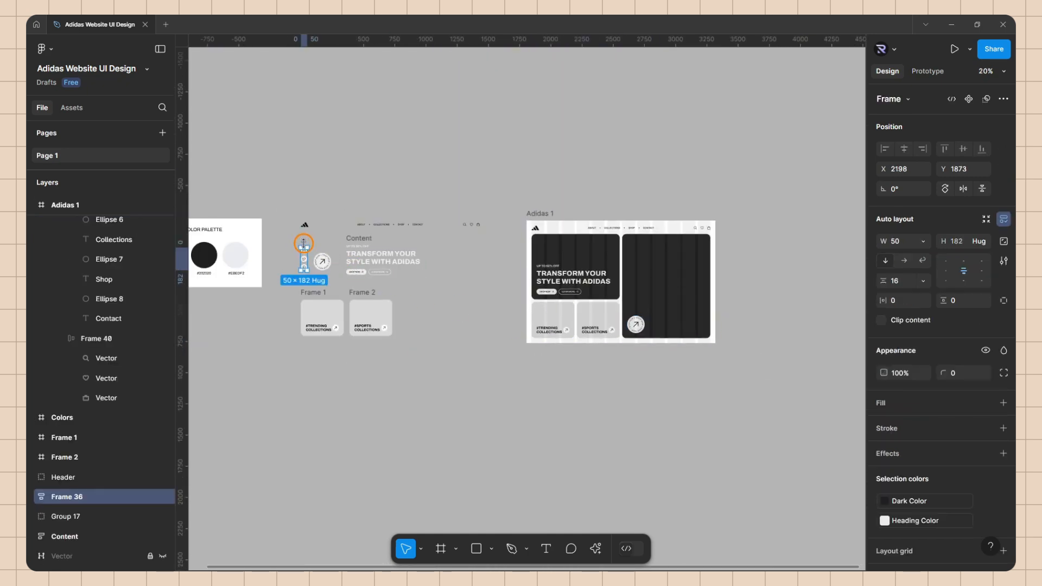
drag(305, 245, 677, 353)
scroll(737, 319, up, 3)
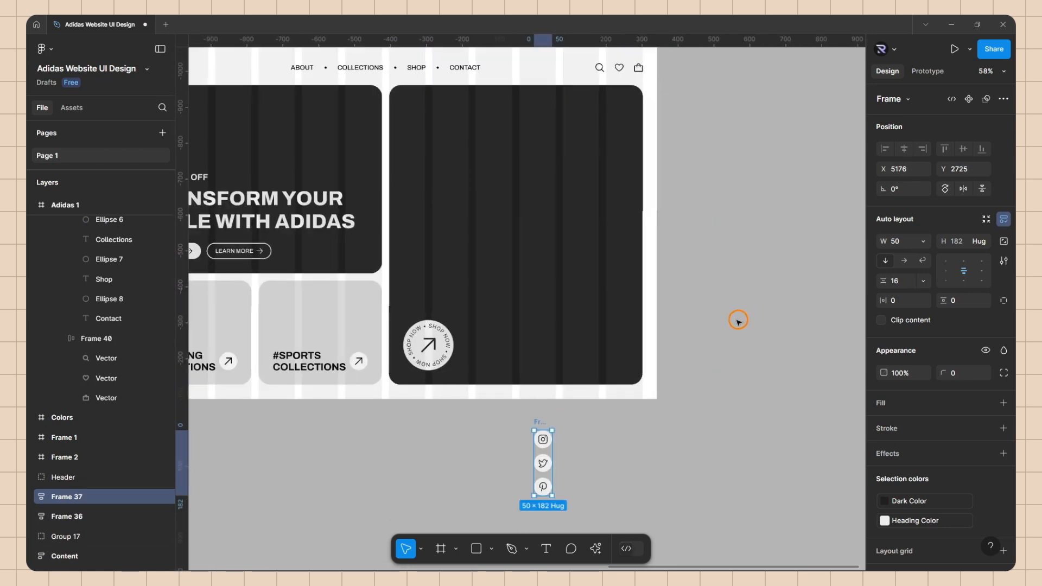
drag(540, 445, 624, 317)
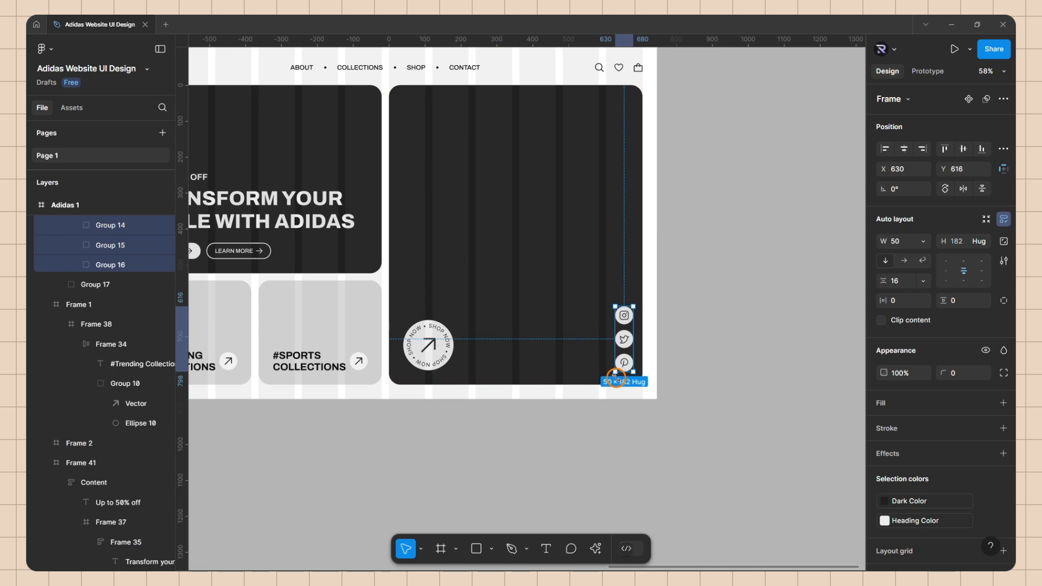
drag(615, 376, 617, 376)
click(691, 328)
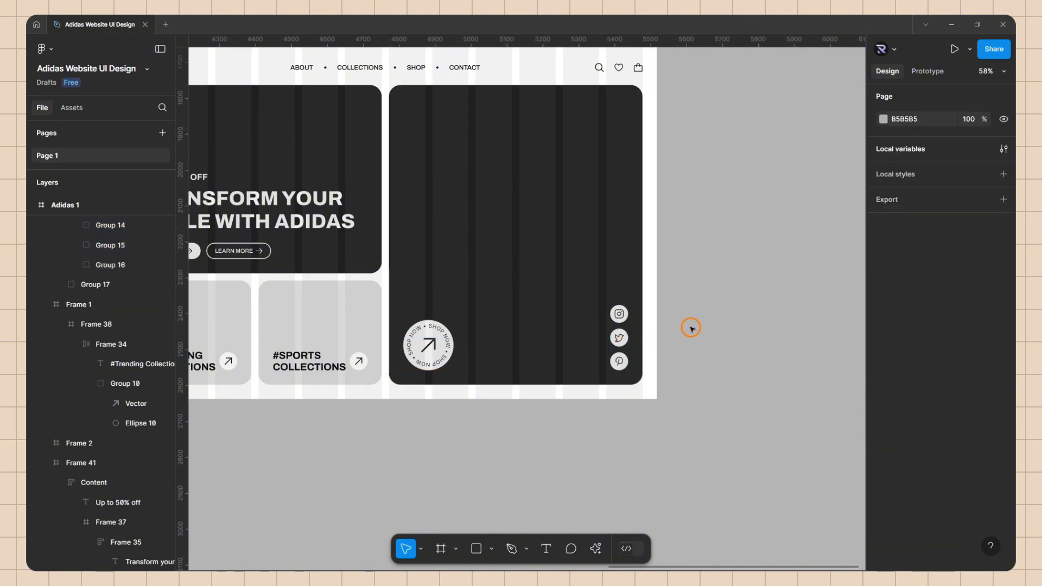
Step: Examine the circle and icon sizes of the social buttons, and the sizes of the SHOP NOW badge's circle, arrow and curved text
scroll(690, 328, up, 5)
ctrl+click(549, 298)
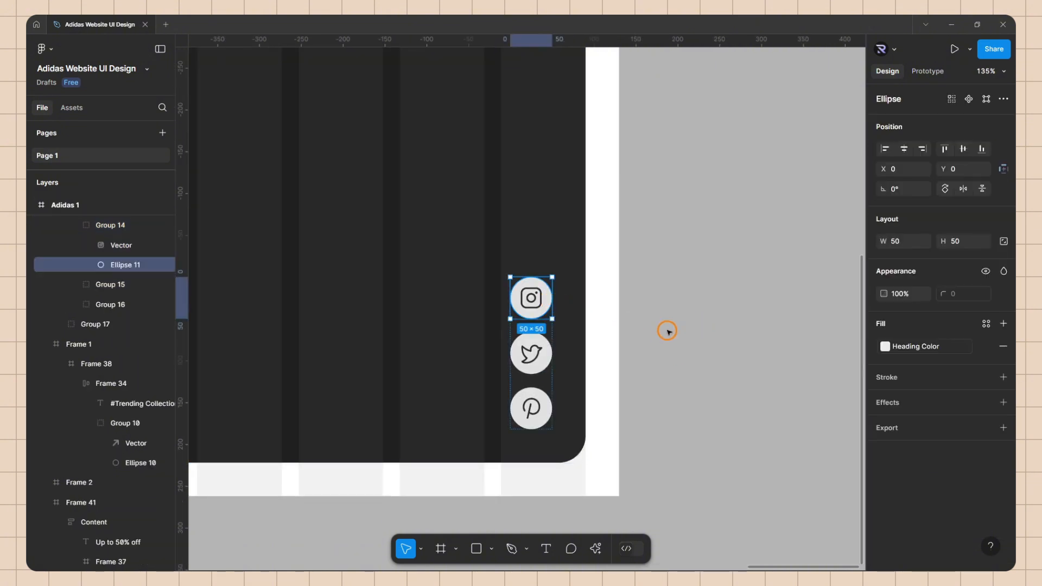
key(shift+Tab)
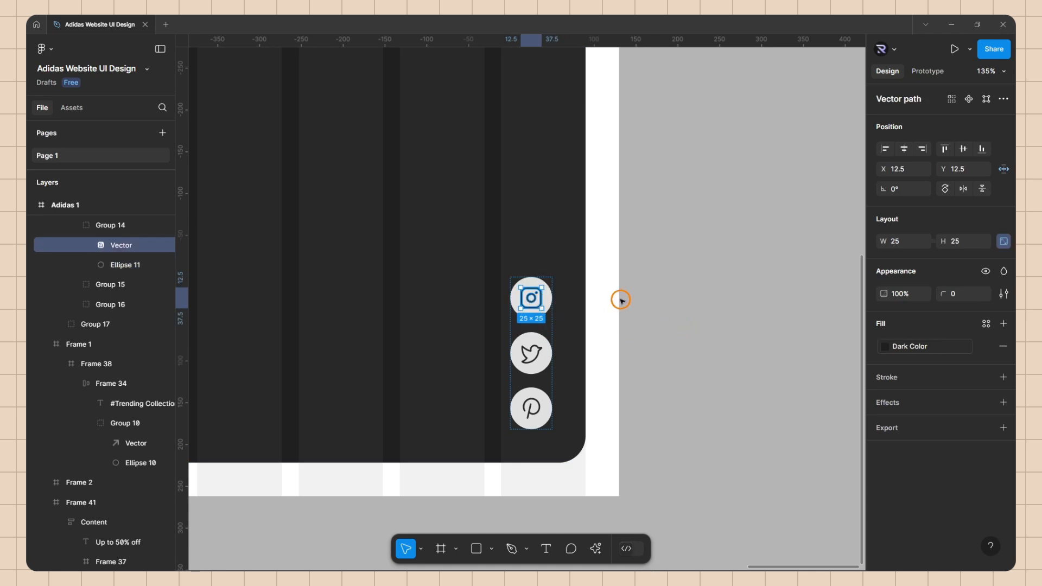
click(624, 347)
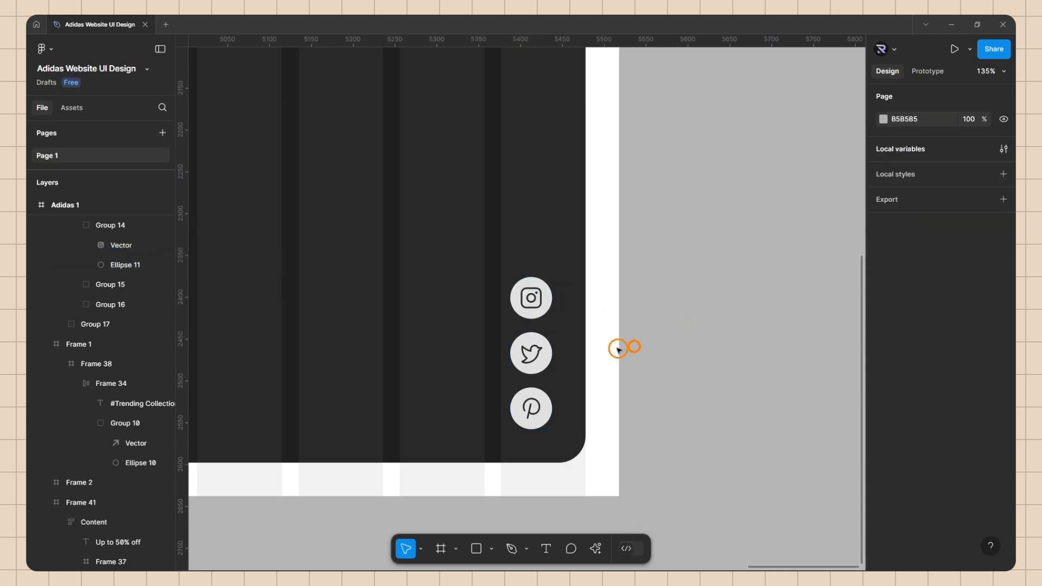
click(534, 348)
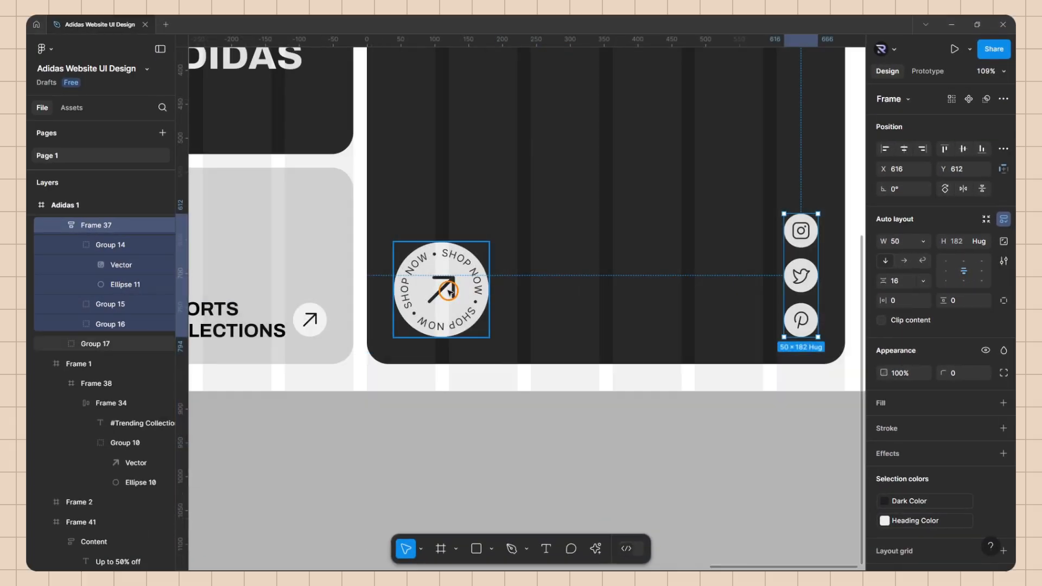
double_click(480, 281)
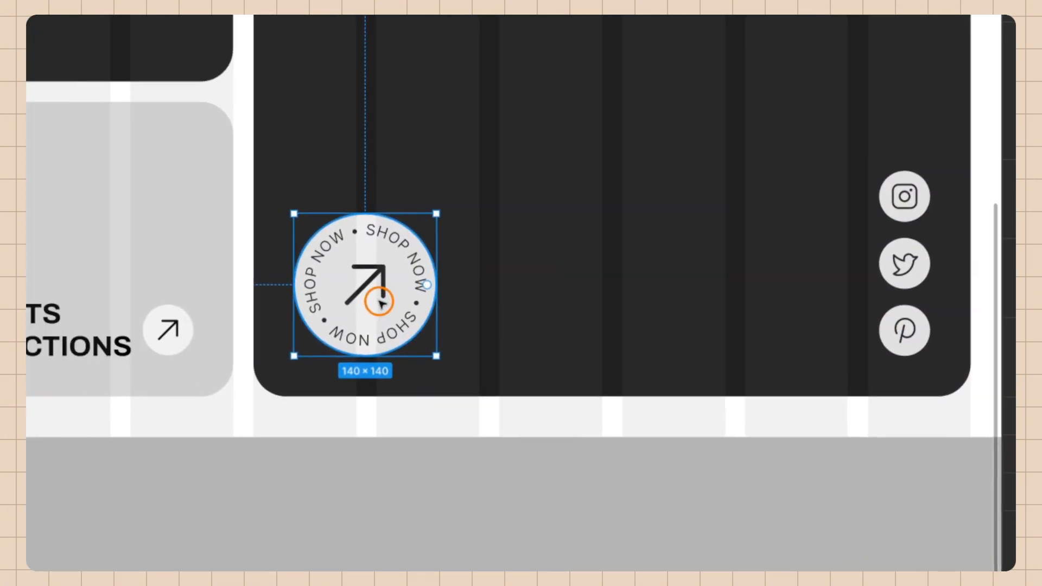
click(170, 324)
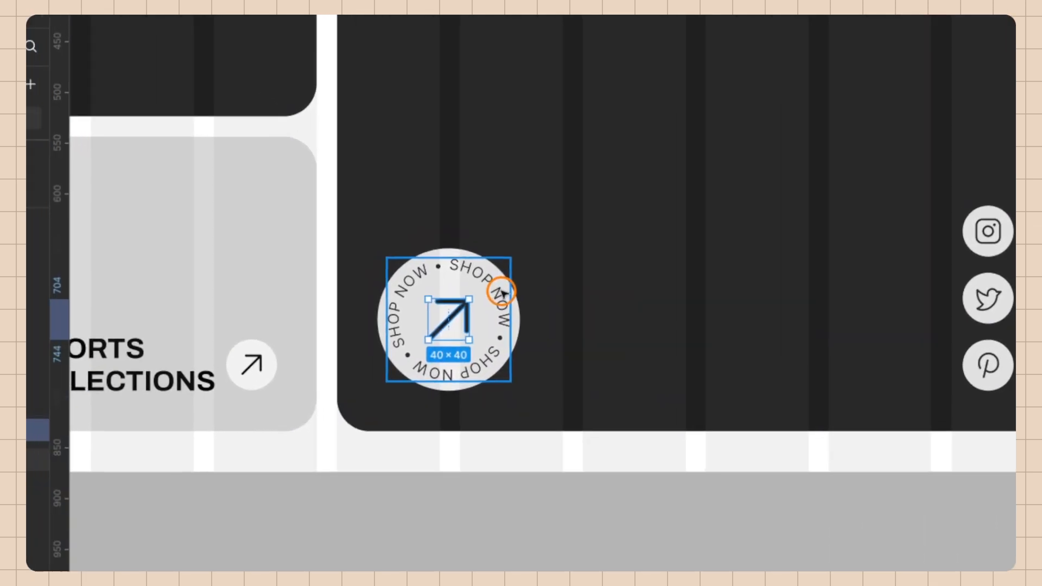
click(210, 315)
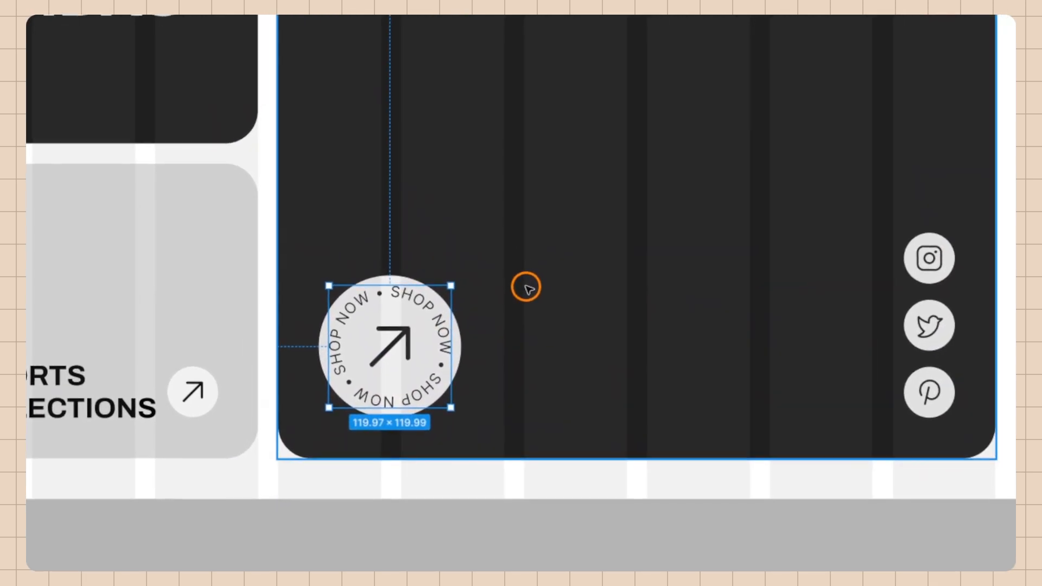
key(alt)
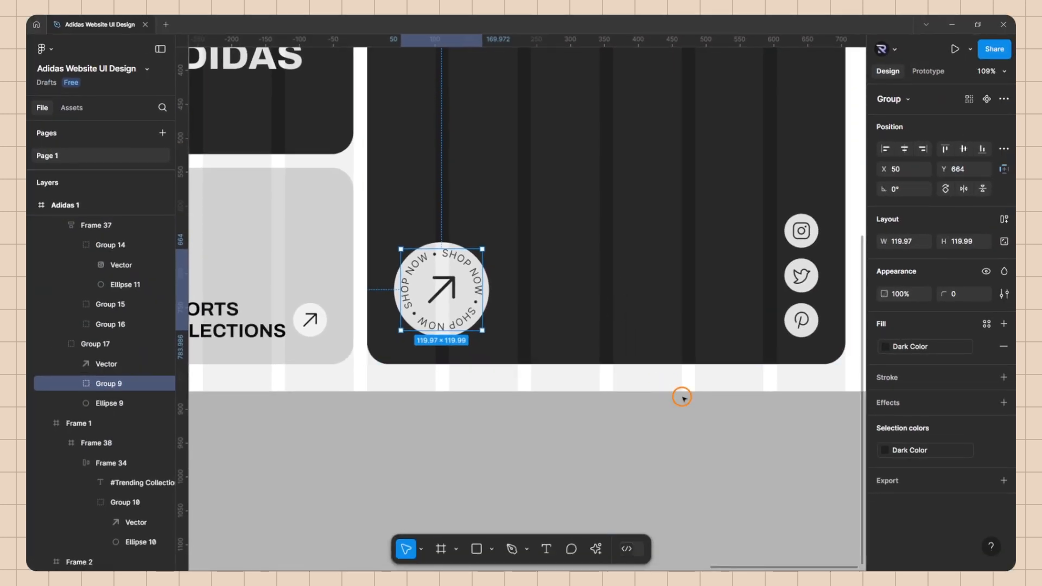
Step: Run the Curve Text plugin
click(595, 547)
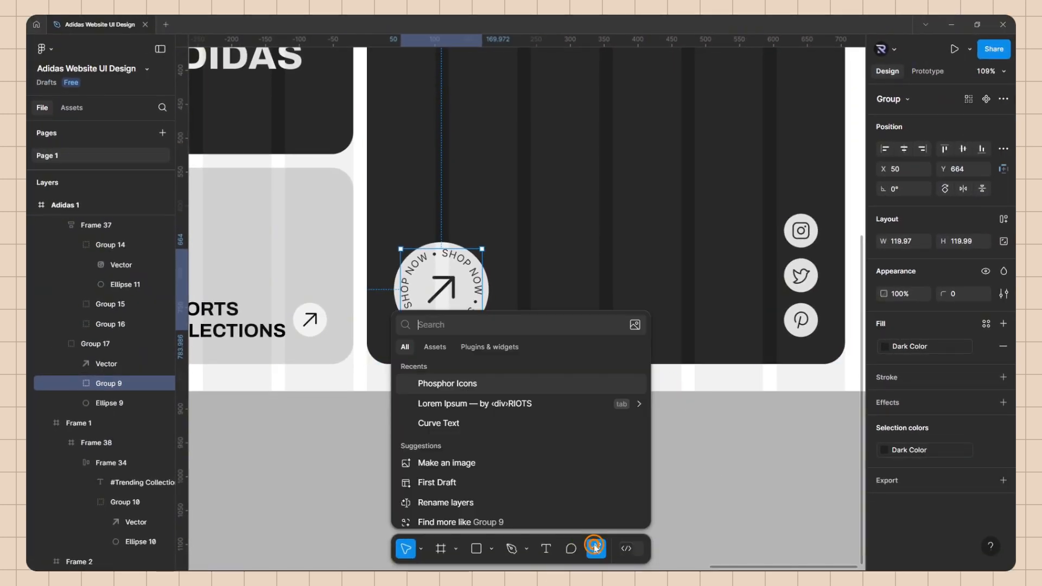
click(486, 347)
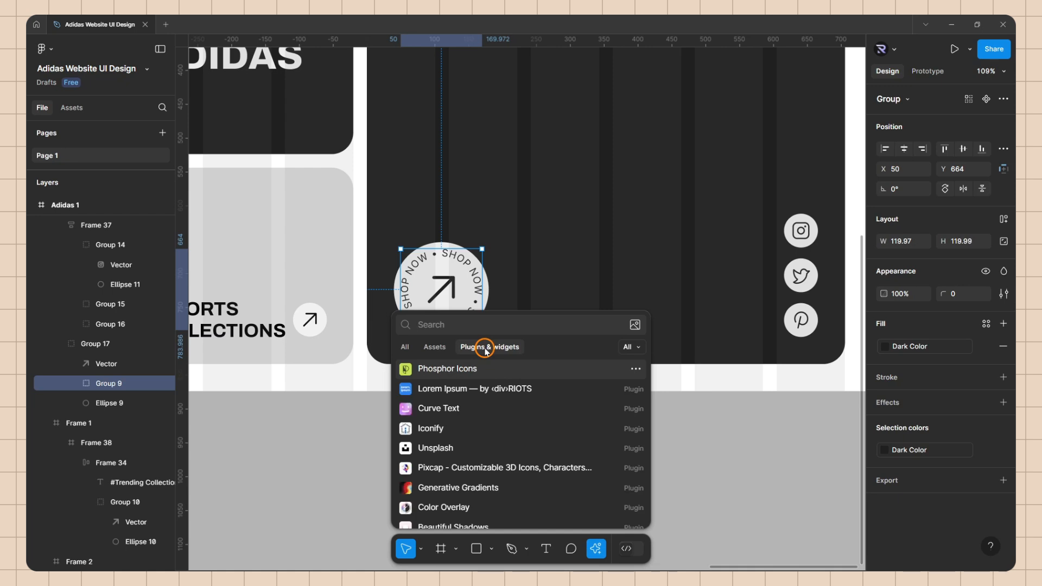
click(448, 414)
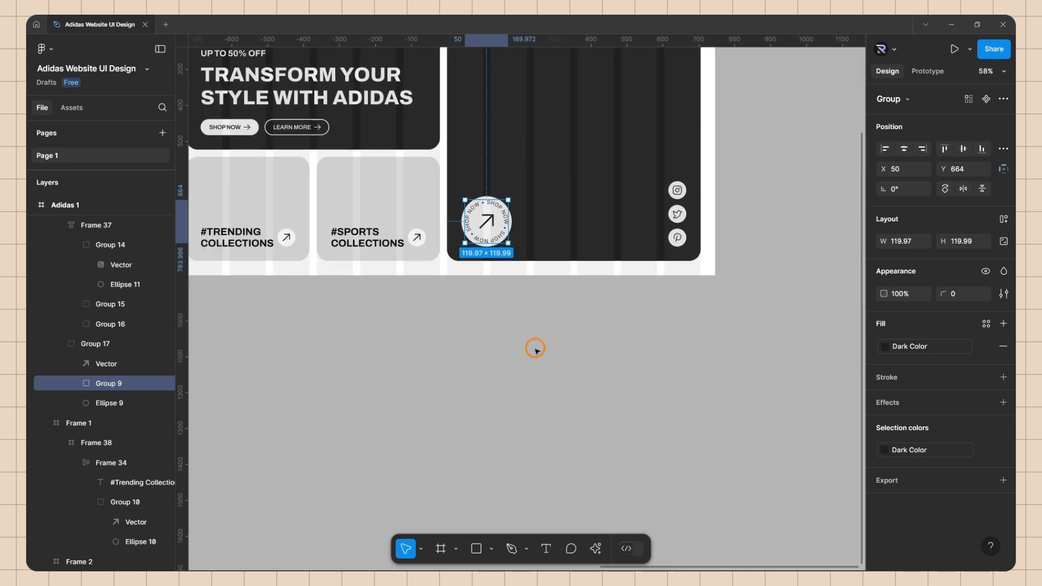
Step: Create full-circle curved text reading SHOP NOW SHOP NOW SHOP NOW with spacing 6.2, and close the plugin
click(733, 312)
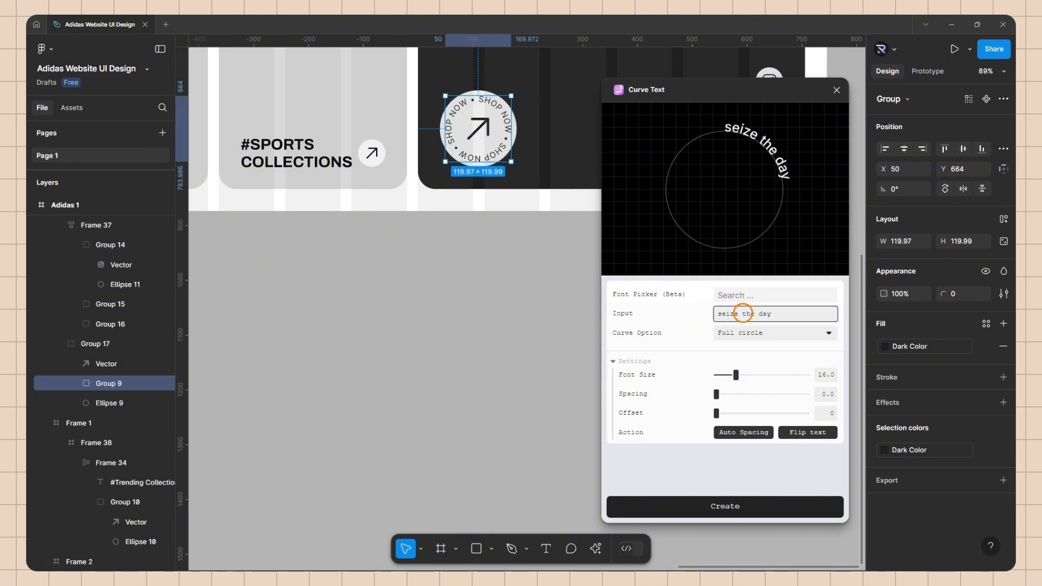
triple_click(743, 314)
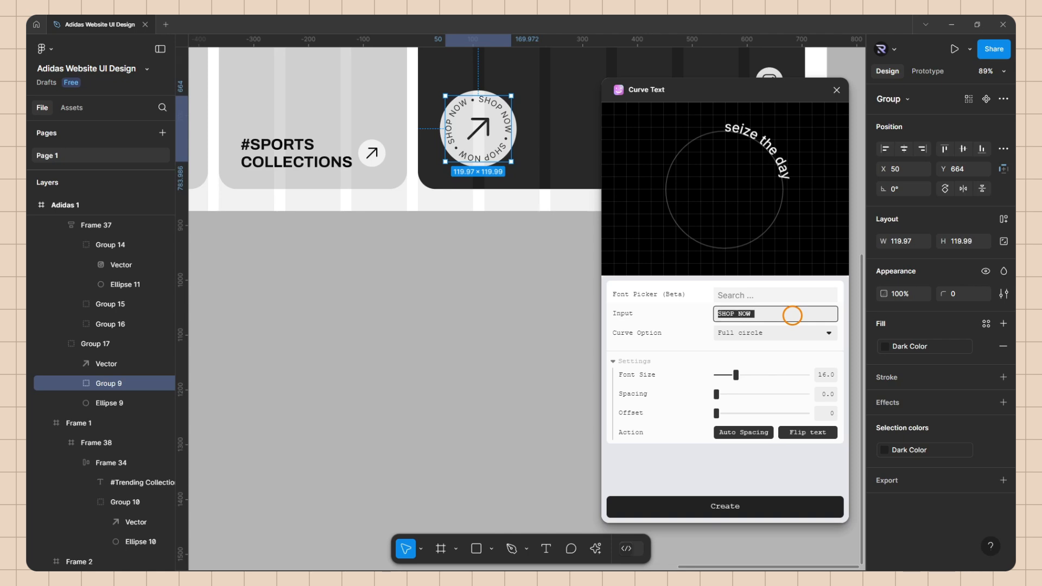
click(795, 316)
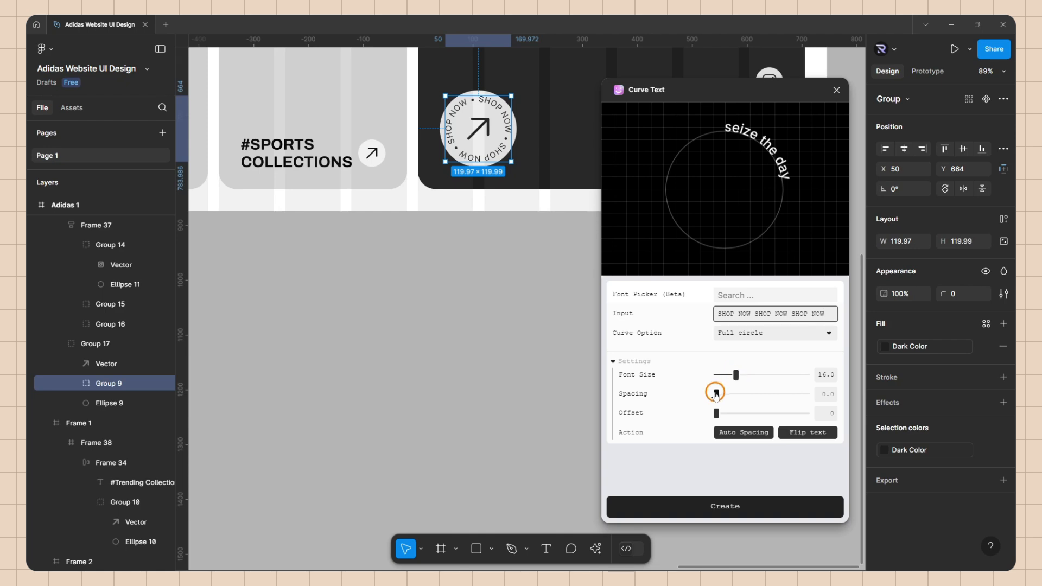
drag(716, 394, 721, 393)
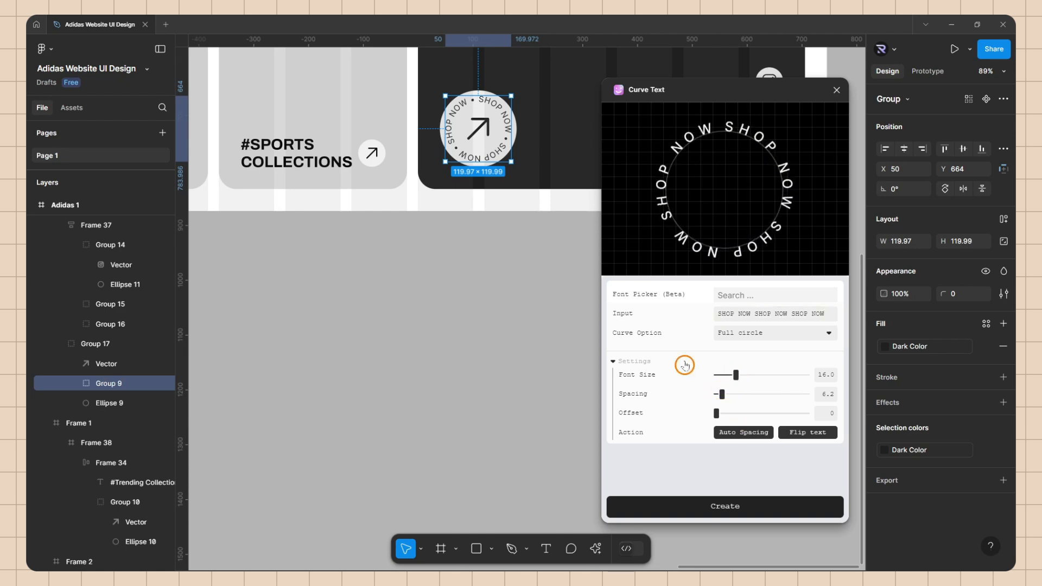
click(720, 505)
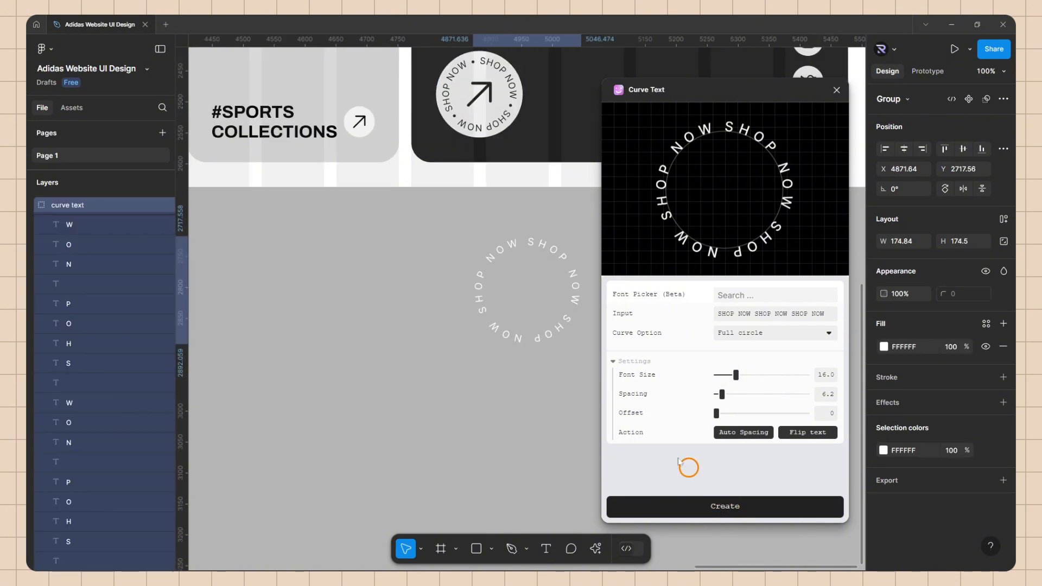
click(836, 90)
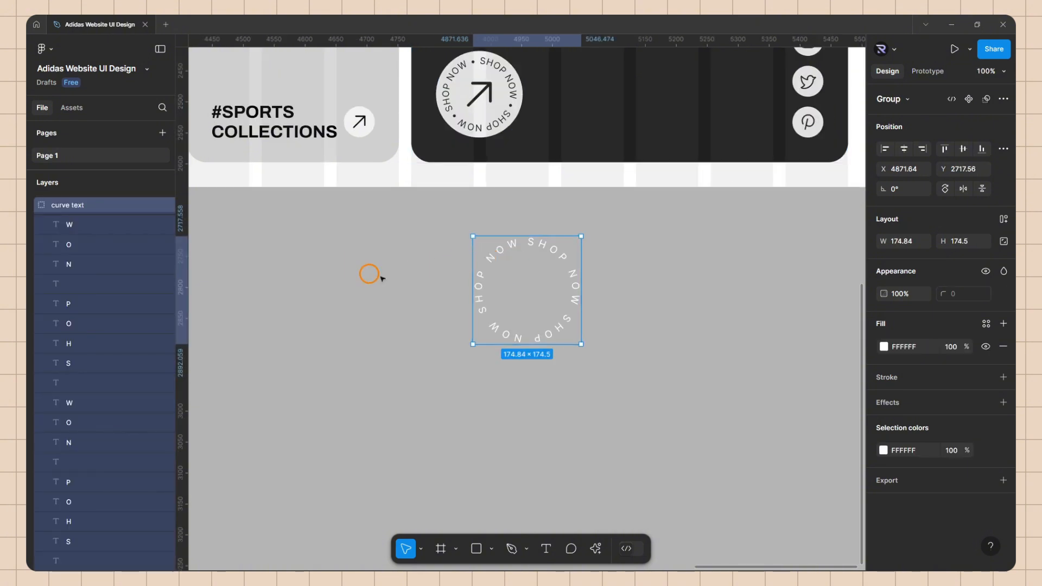
Step: Outline the strokes of the curved SHOP NOW text and scale it up to about 191 × 190
right_click(493, 255)
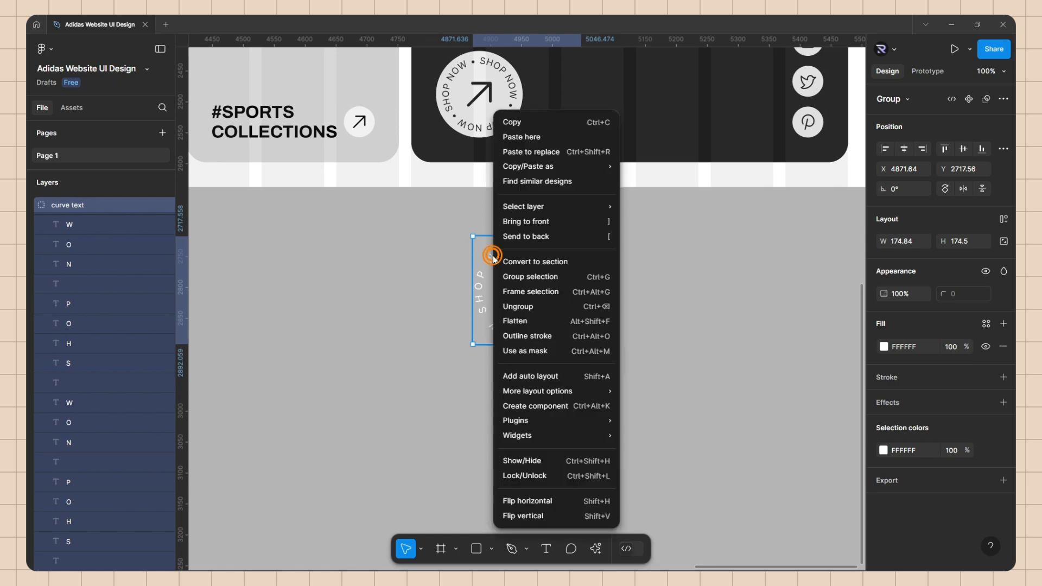
click(548, 342)
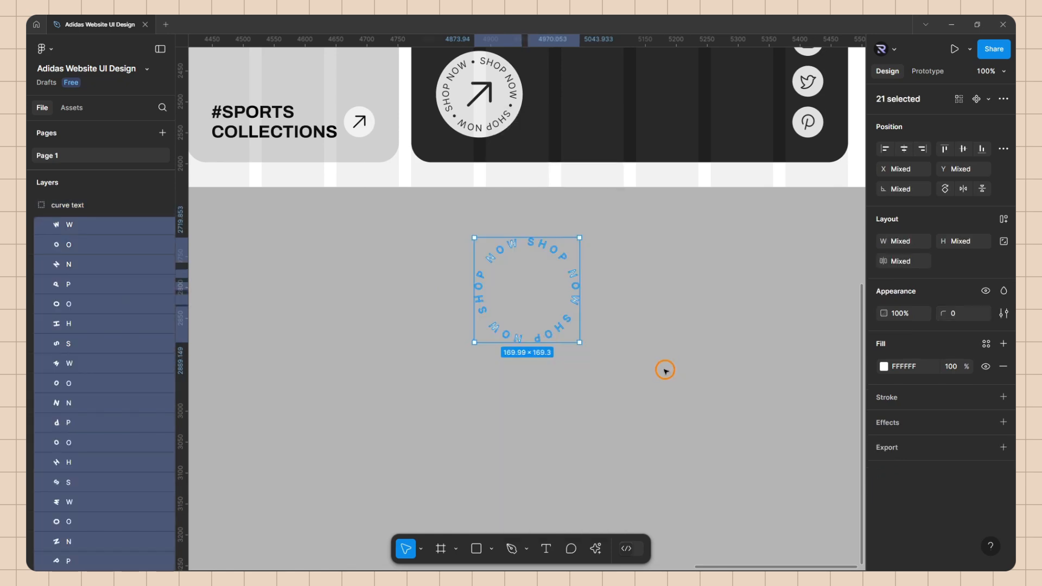
mouse_move(581, 349)
mouse_down()
mouse_move(646, 411)
mouse_move(624, 374)
mouse_move(696, 472)
mouse_move(584, 345)
mouse_move(663, 441)
mouse_move(561, 340)
mouse_move(593, 356)
mouse_up()
scroll(580, 339, down, 2)
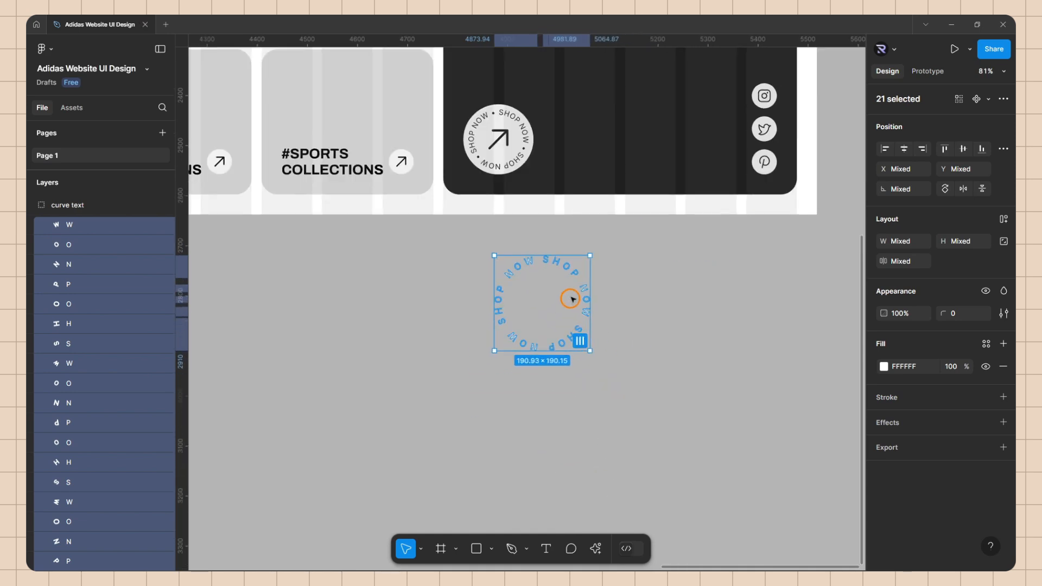
Step: Delete the white curved text group below the Adidas frame
click(549, 300)
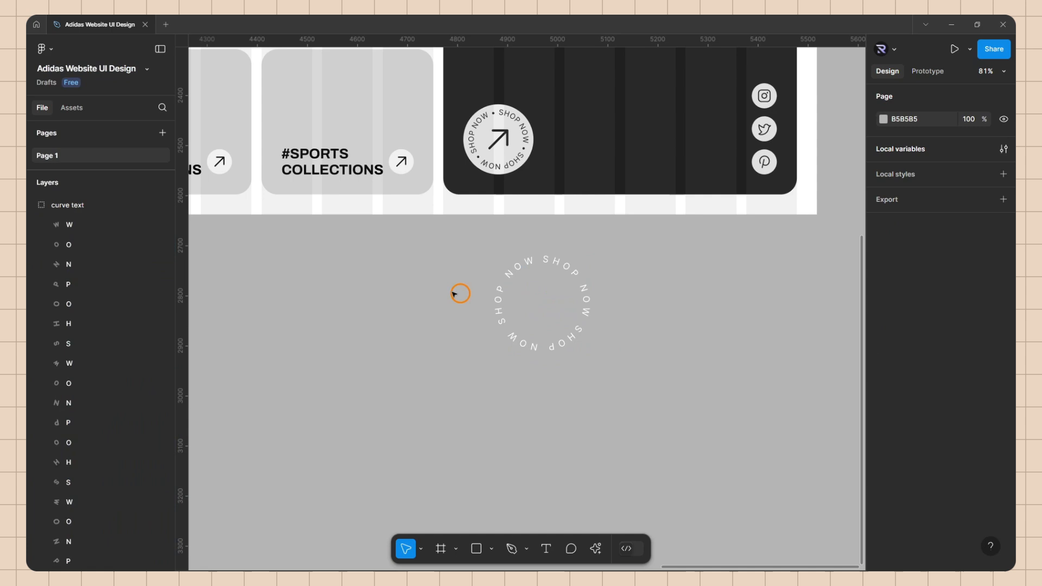
click(568, 344)
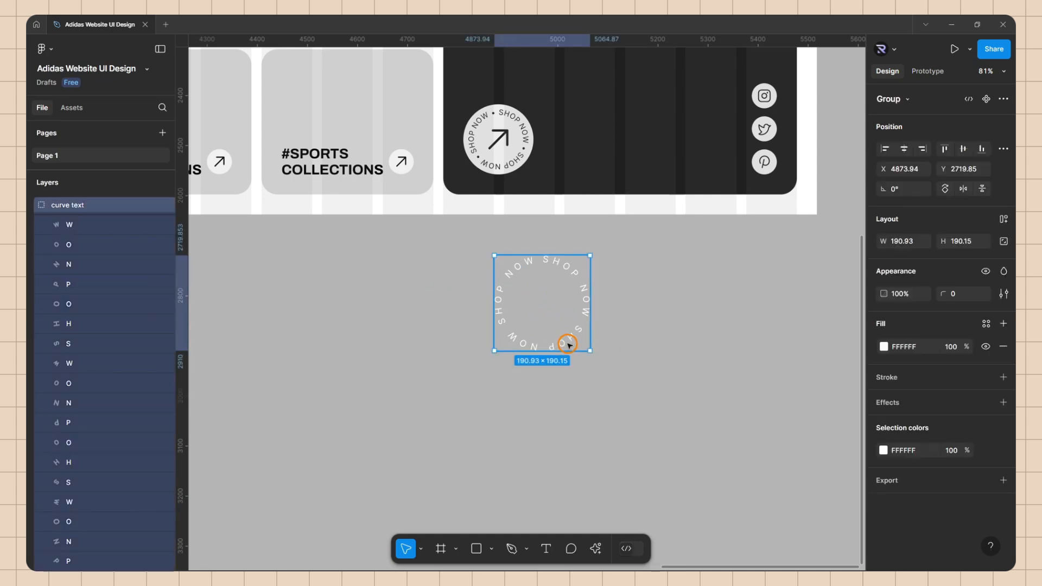
key(Delete)
Step: Duplicate the 1300 × 900 photo of the man by the car and place it over the tall dark card at X 492, Y 97
scroll(505, 322, down, 5)
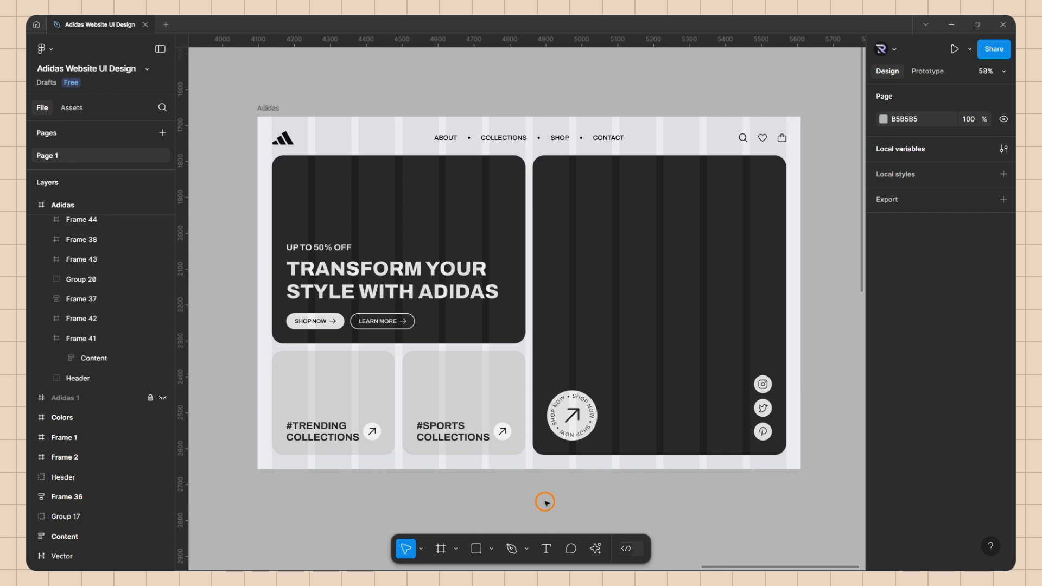
scroll(627, 262, down, 10)
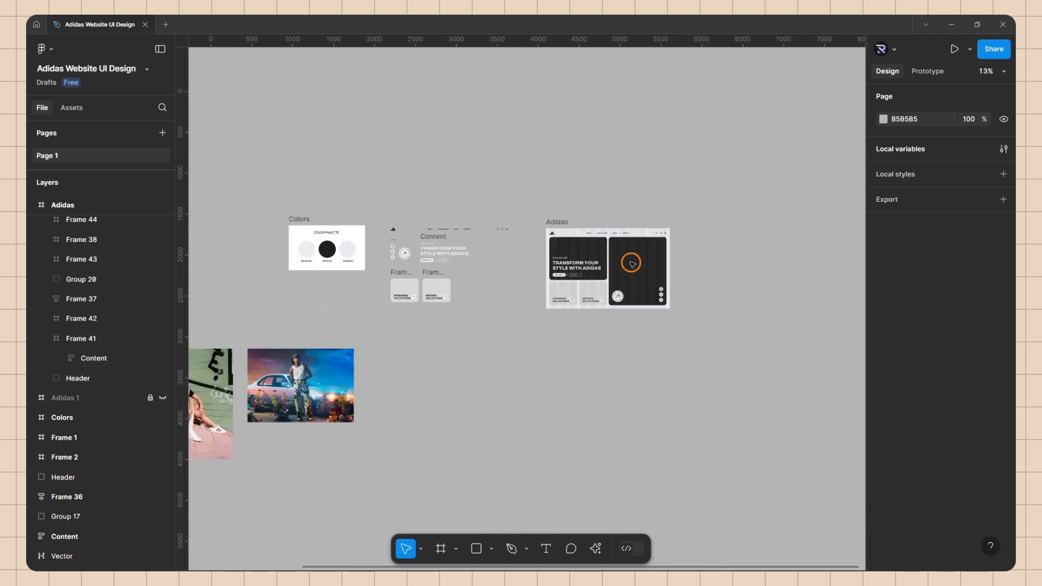
click(398, 355)
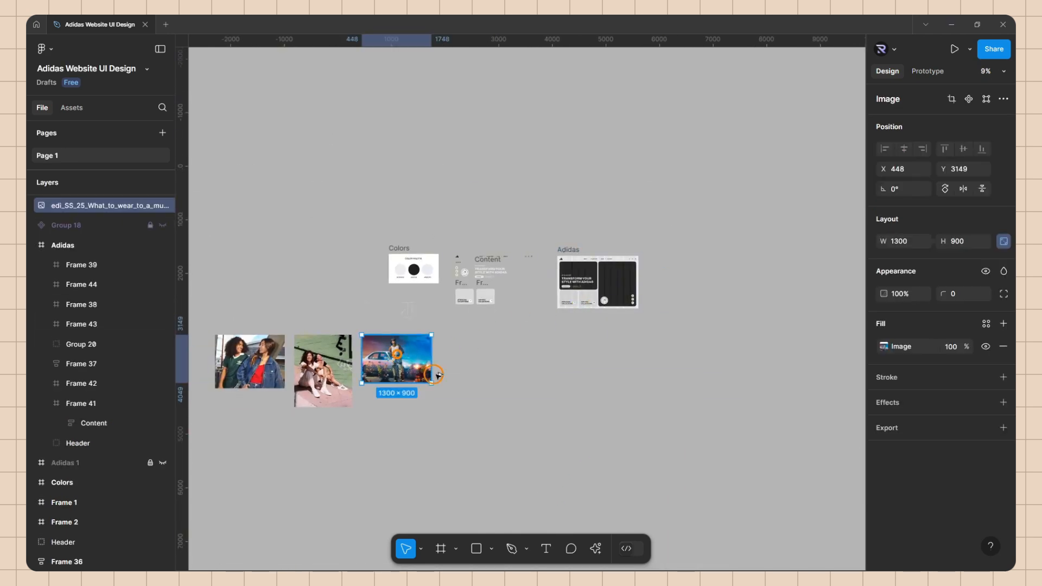
drag(437, 375, 680, 395)
scroll(644, 342, up, 6)
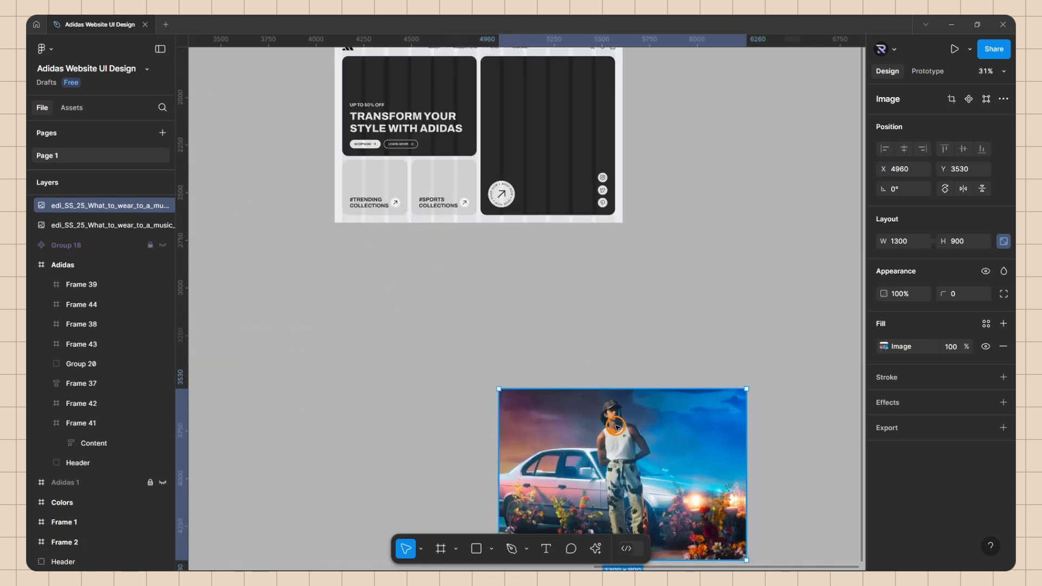
drag(617, 427, 533, 101)
scroll(532, 115, up, 3)
scroll(564, 195, down, 3)
scroll(546, 131, up, 3)
drag(559, 169, 511, 166)
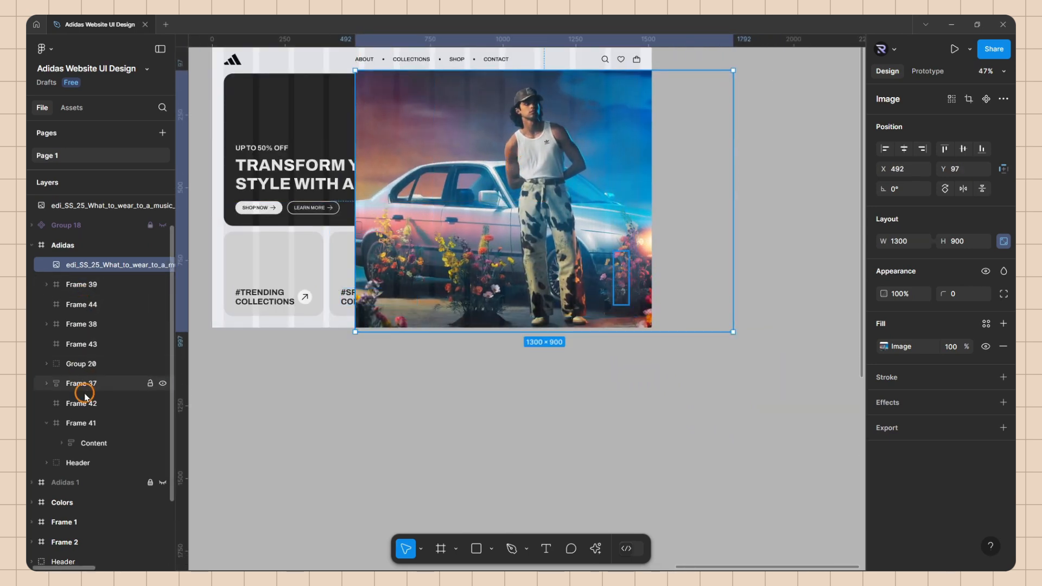
Step: Nest the car photo's layer inside Frame 42, the tall card, so the card clips it
click(48, 405)
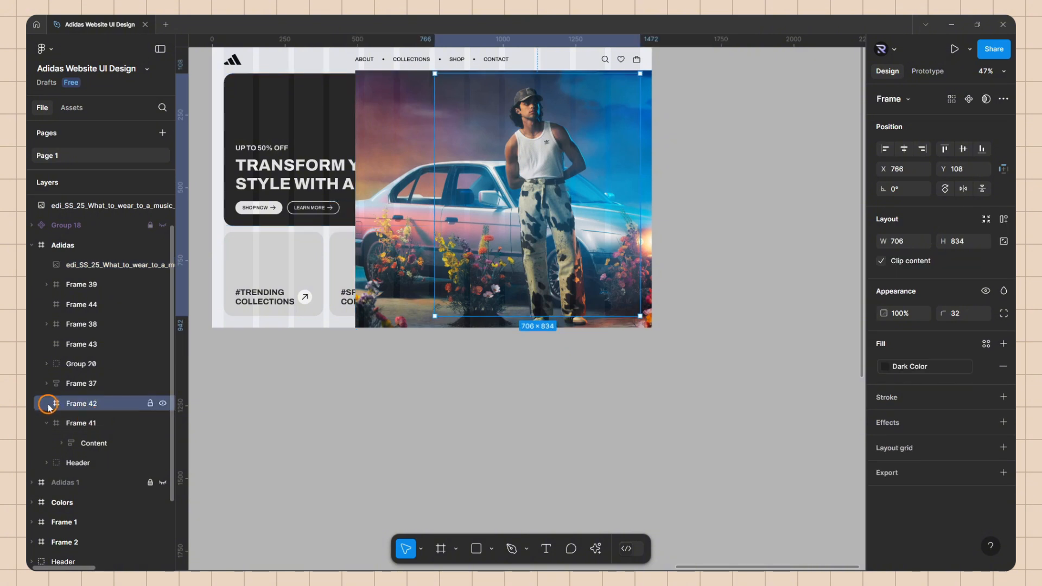
drag(108, 266, 113, 404)
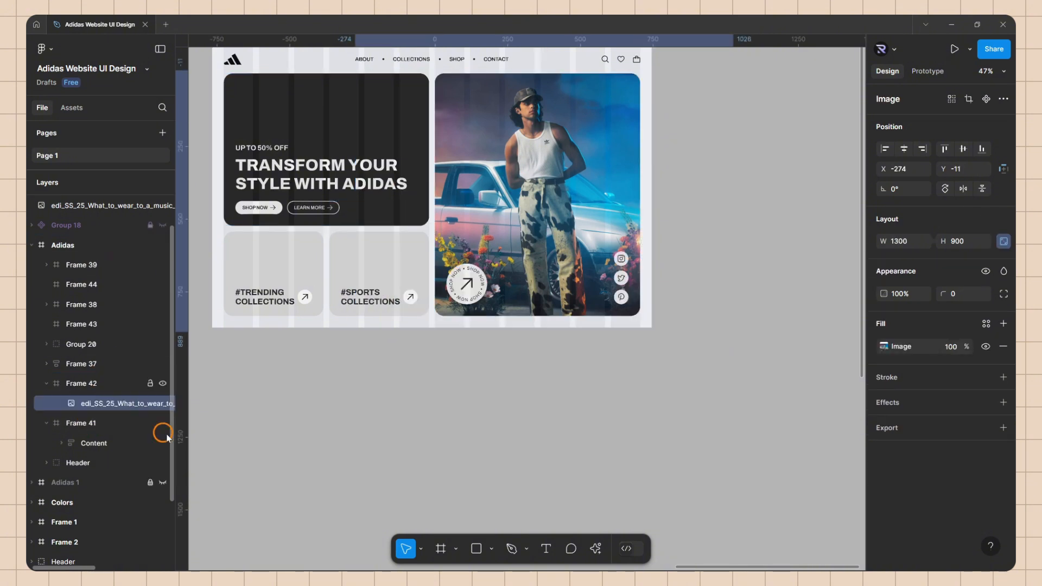
scroll(539, 404, down, 1)
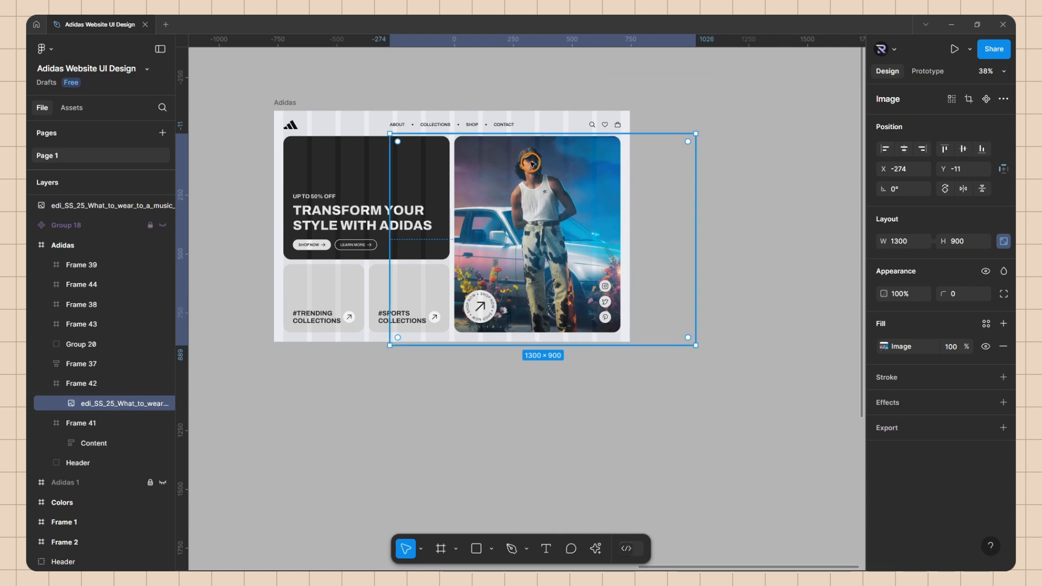
Step: Scale the car photo down slightly and centre it horizontally within the tall card
scroll(530, 161, up, 1)
drag(736, 389, 701, 372)
drag(357, 127, 362, 129)
click(903, 150)
click(768, 216)
Step: Duplicate the photo of the two women in green jersey and denim jacket, placing the copy below the Adidas frame
scroll(761, 211, down, 5)
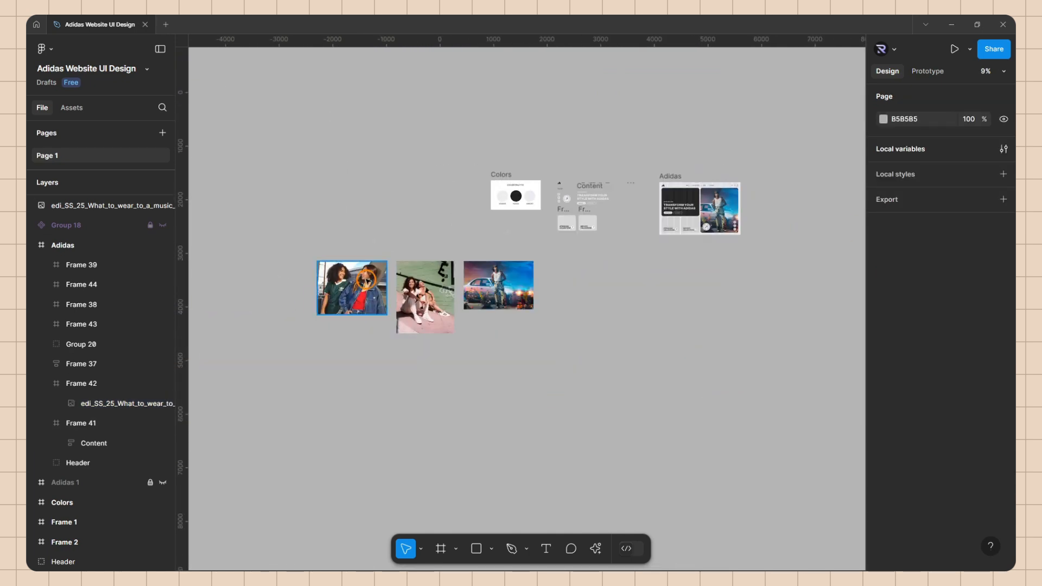
alt+drag(365, 278, 739, 324)
scroll(746, 310, up, 3)
drag(687, 350, 605, 252)
scroll(593, 217, up, 3)
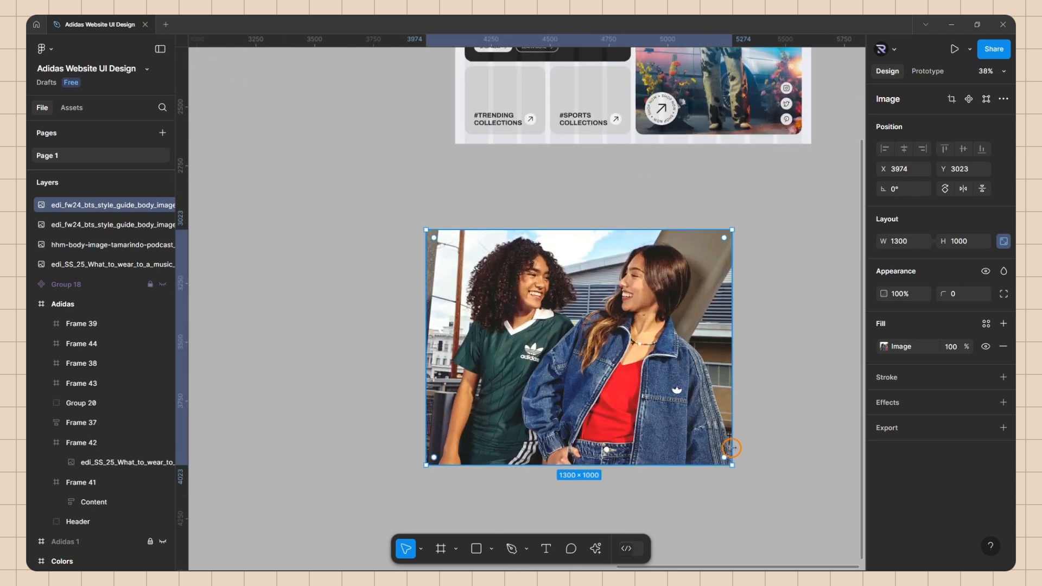
Step: Scale the copied denim jacket photo to 418 × 322 and place it over the #TRENDING COLLECTIONS card at X 20, Y 650
drag(733, 466, 527, 308)
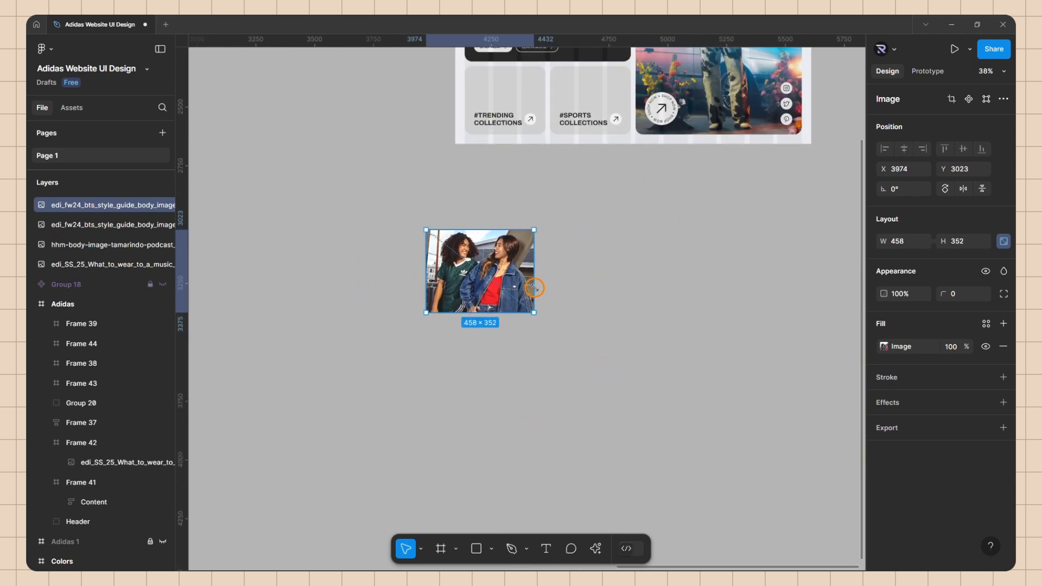
scroll(527, 308, up, 3)
drag(419, 372, 470, 123)
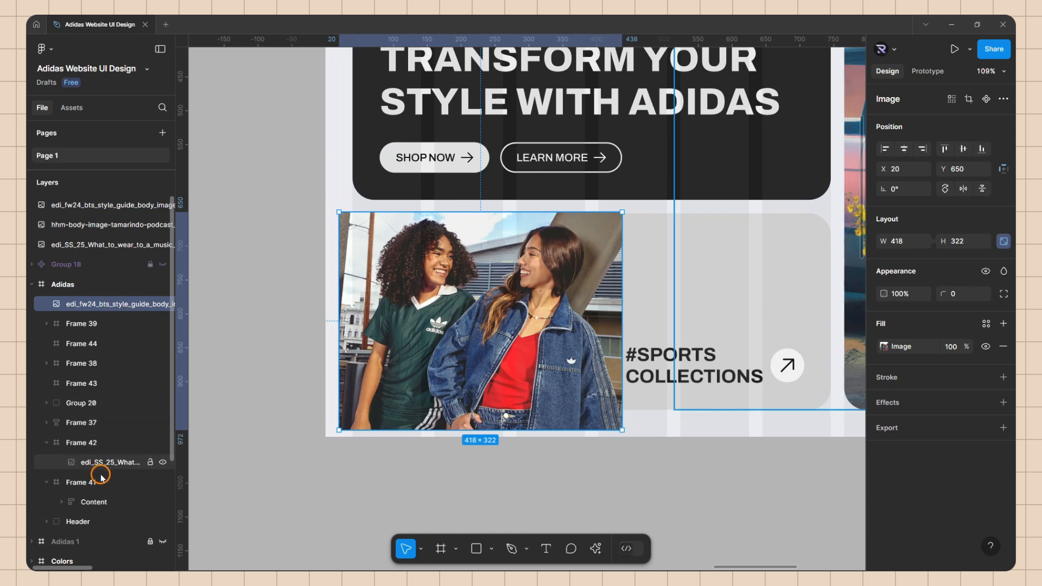
Step: Nest the denim jacket photo's layer inside Frame 43, the #TRENDING COLLECTIONS card
click(93, 382)
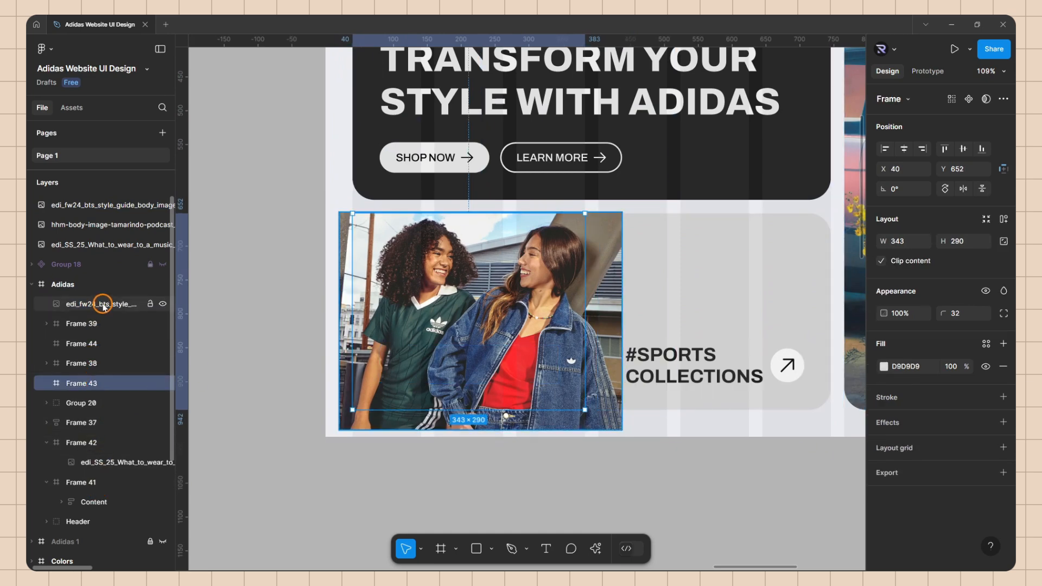
drag(103, 303, 99, 383)
scroll(608, 421, left, 1)
Step: Resize the denim jacket photo to 380 × 292 and centre it within the #TRENDING COLLECTIONS card
drag(622, 430, 606, 411)
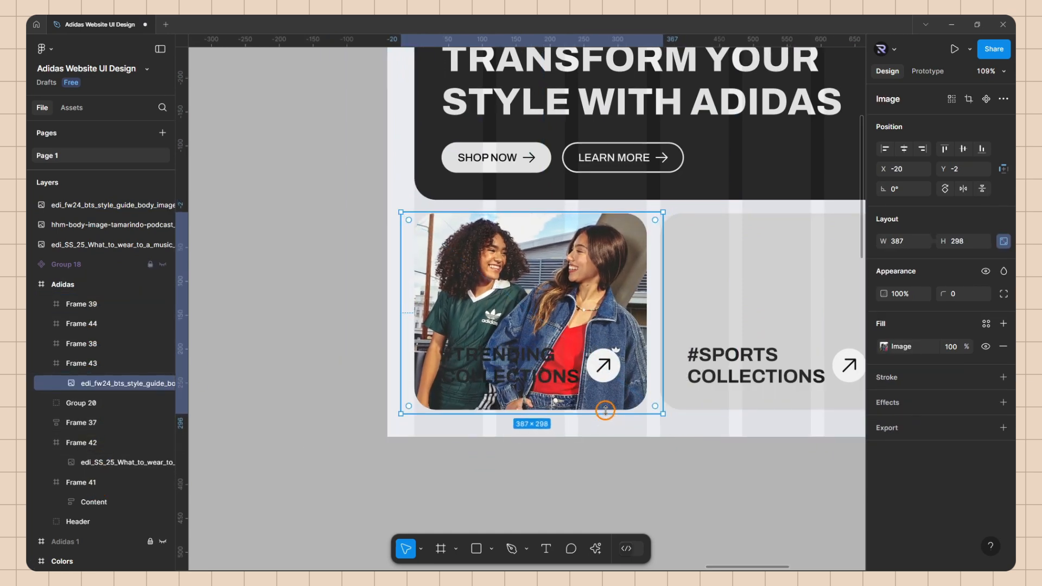
drag(401, 210, 406, 211)
drag(666, 416, 662, 413)
click(904, 150)
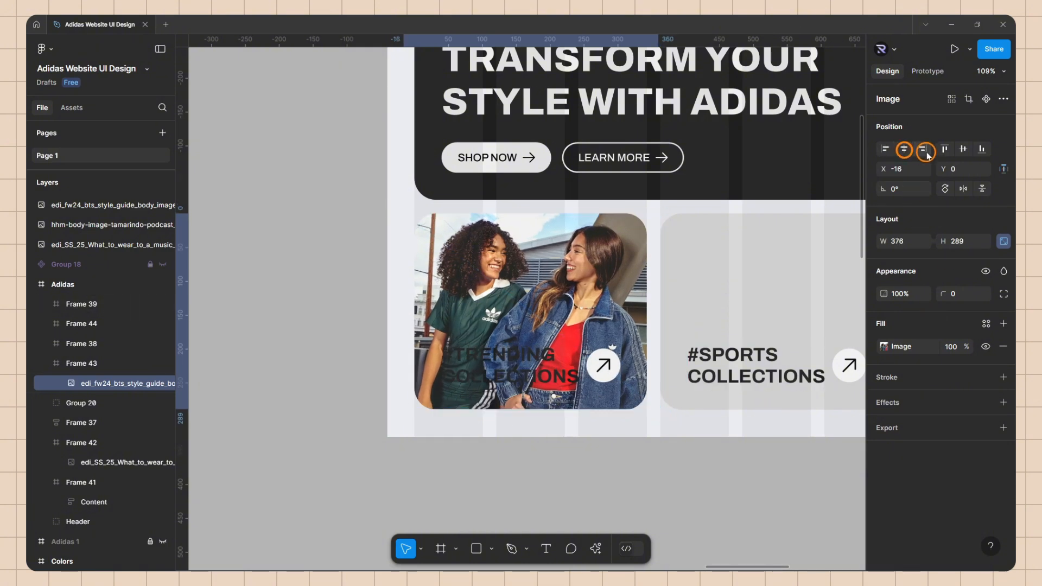
click(613, 422)
scroll(665, 421, up, 1)
ctrl+click(632, 188)
drag(657, 166, 659, 166)
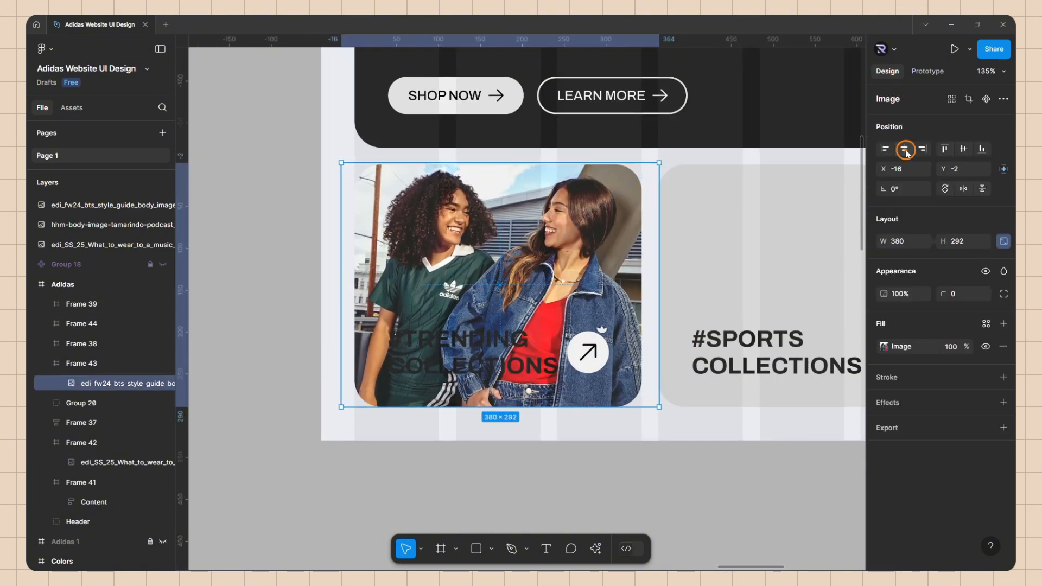
click(905, 150)
Step: Set the fill of the #TRENDING COLLECTIONS text to Heading Color
ctrl+click(480, 343)
click(886, 481)
click(765, 386)
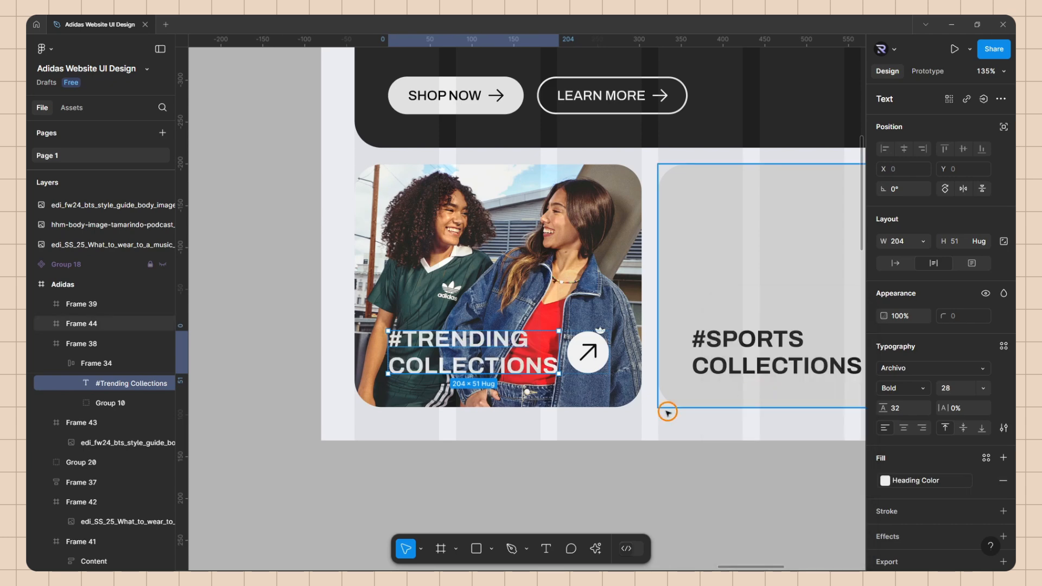
click(668, 412)
Step: Overlay the denim jacket photo with a linear gradient fill from 000000 at 0% to 000000 at 80%, and raise the fill's opacity
click(568, 401)
click(1003, 323)
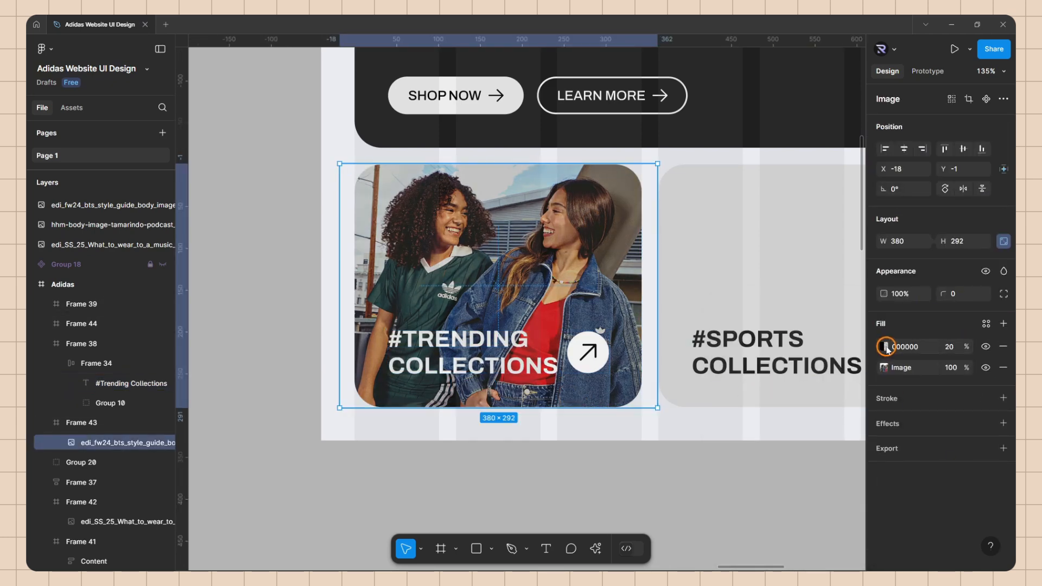
click(886, 347)
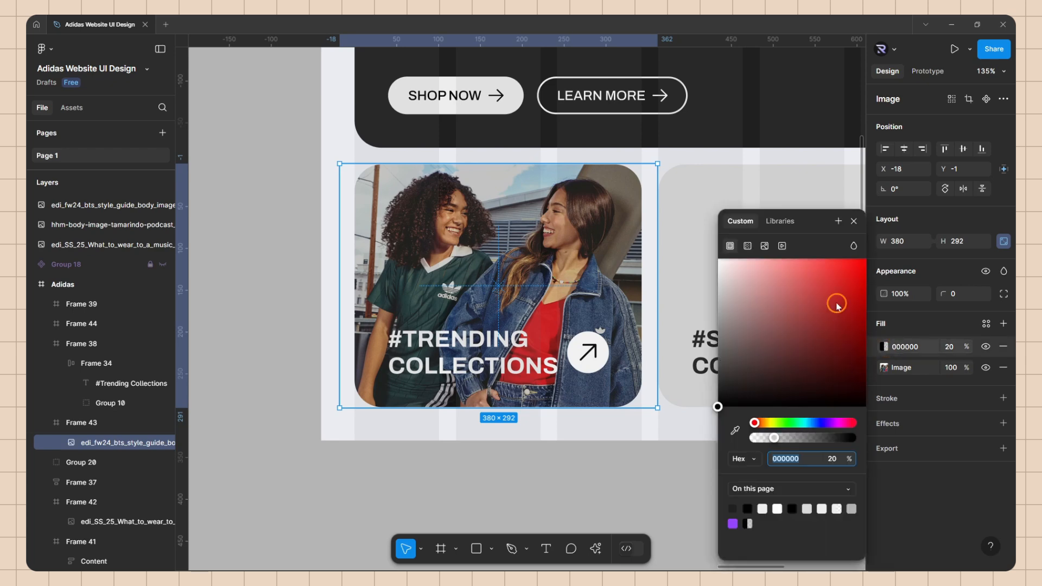
click(780, 222)
click(740, 221)
click(747, 246)
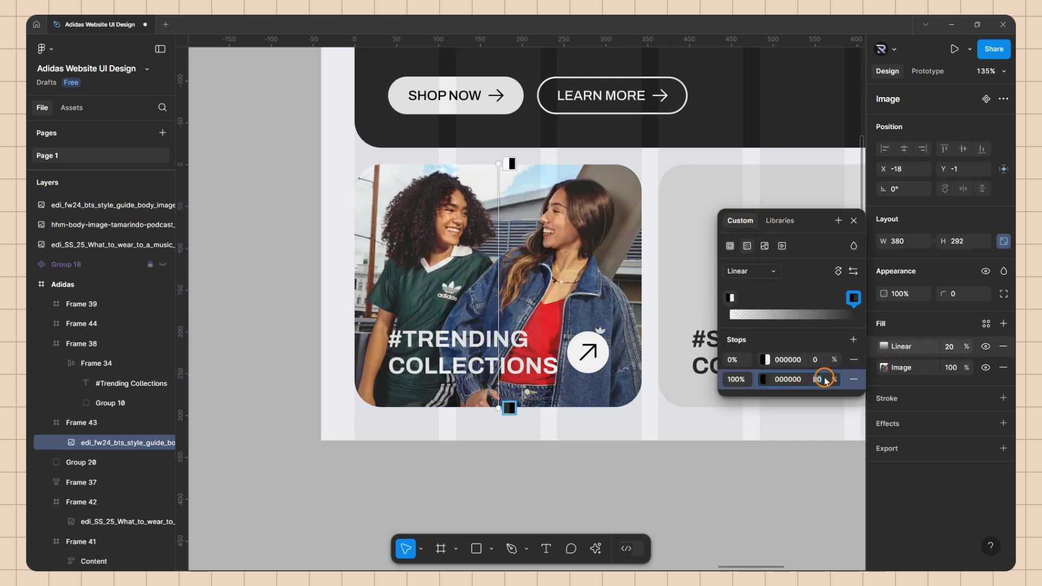
click(956, 346)
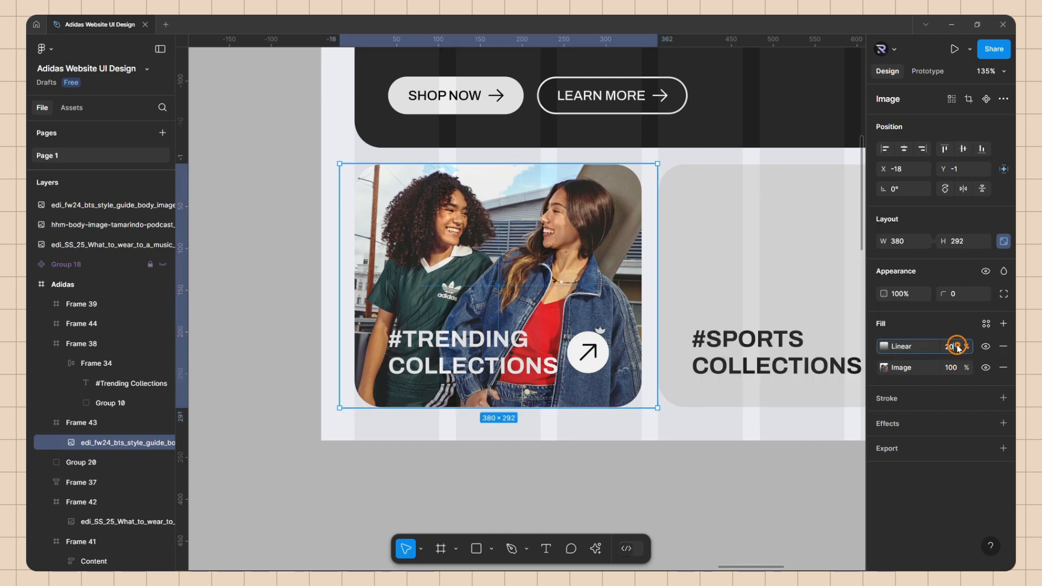
key(Return)
click(342, 447)
Step: Duplicate the photo of the two seated women, scale it to 425 × 531 and place it over the #SPORTS COLLECTIONS card
scroll(359, 400, down, 5)
scroll(383, 375, up, 4)
click(380, 331)
click(532, 266)
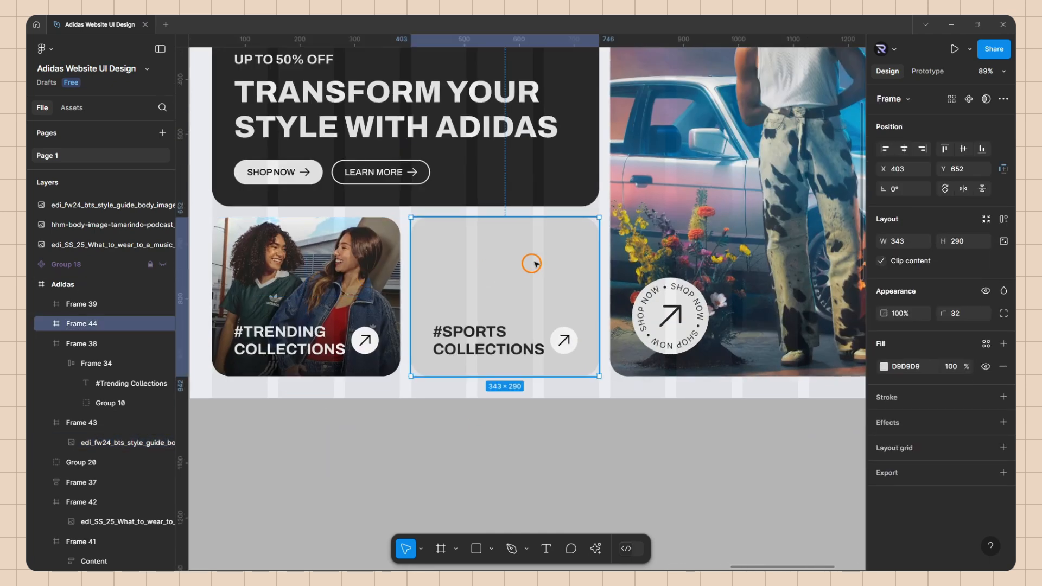
scroll(480, 308, down, 8)
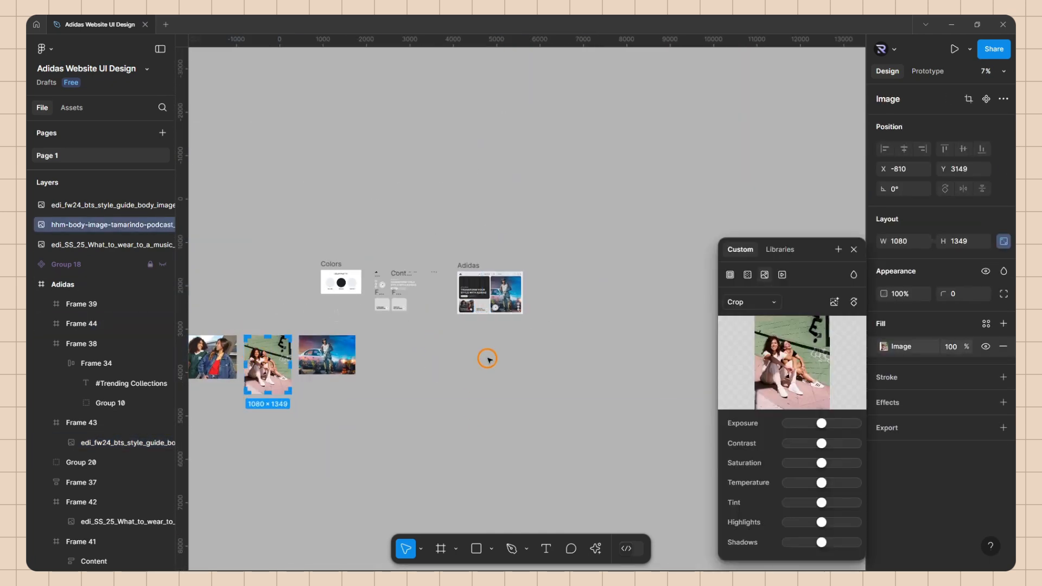
key(Escape)
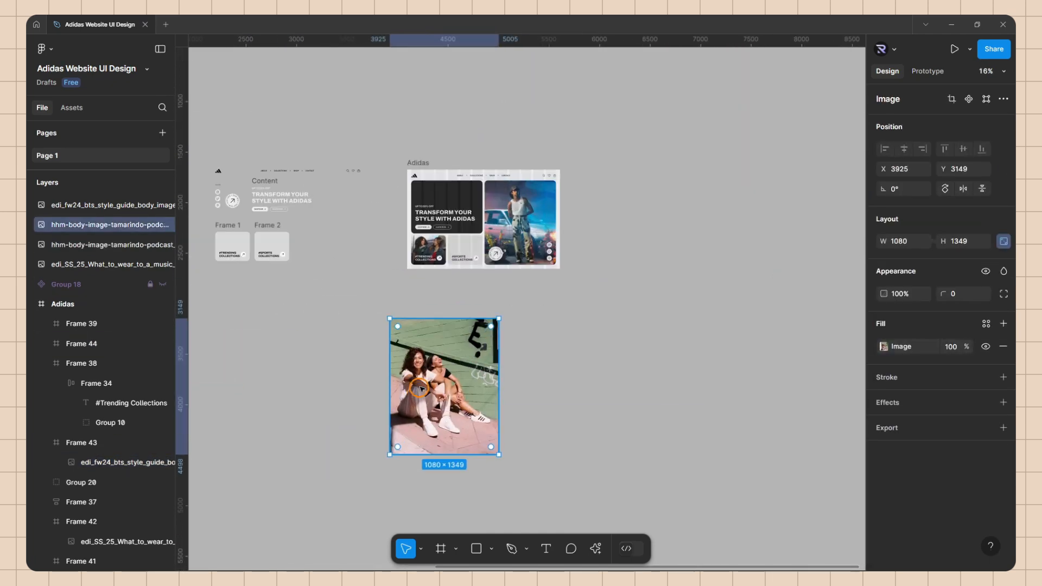
drag(496, 458, 510, 371)
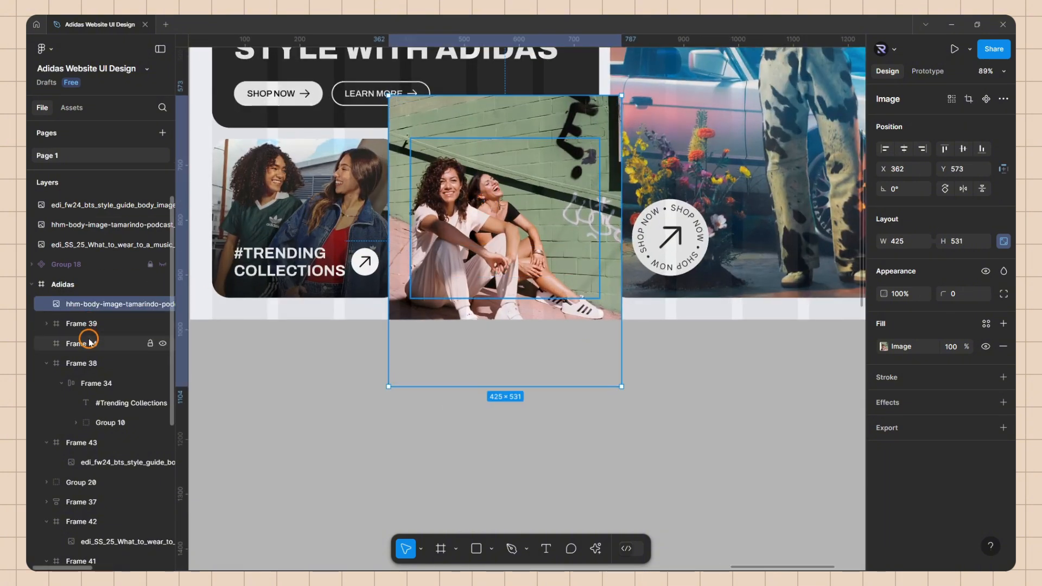
Step: Nest the seated women photo inside Frame 44, the #SPORTS COLLECTIONS card, and remove the fill of the frame holding its heading
drag(96, 304, 93, 344)
scroll(480, 153, up, 2)
click(513, 296)
click(1003, 366)
scroll(601, 396, down, 2)
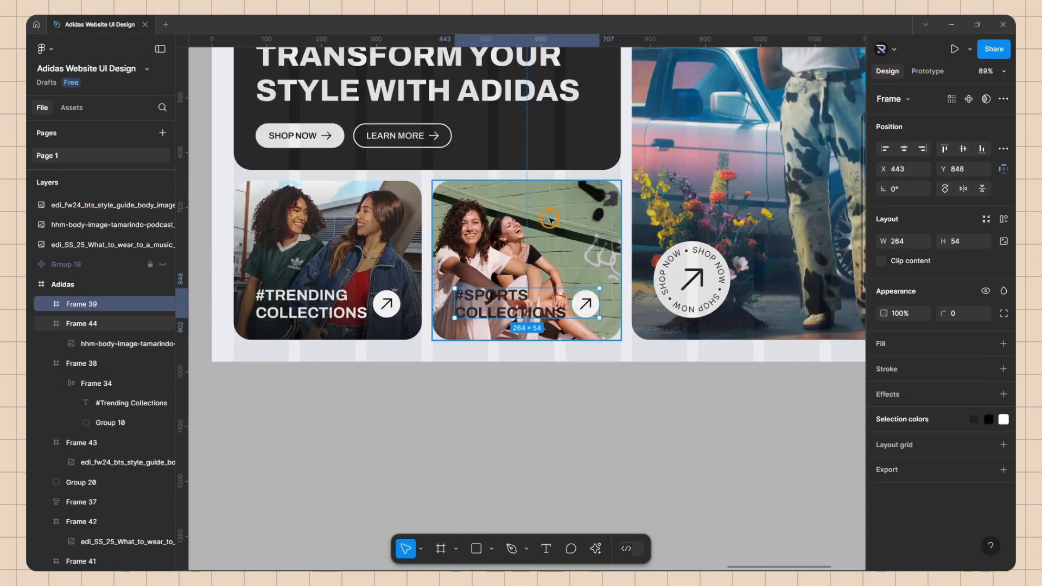
Step: Resize the seated women photo to 343 × 429 to match the card's width and centre it vertically in the card
double_click(551, 220)
drag(644, 138, 626, 158)
drag(411, 428, 433, 398)
drag(627, 400, 621, 392)
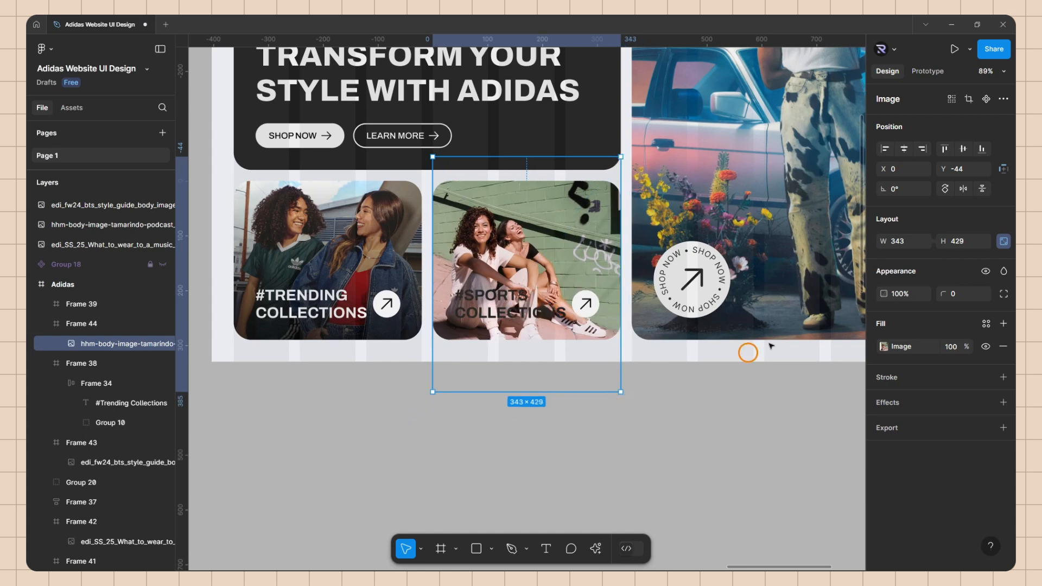
click(962, 150)
Step: Set the fill of the #SPORTS COLLECTIONS text to Heading Color
ctrl+click(508, 312)
click(883, 479)
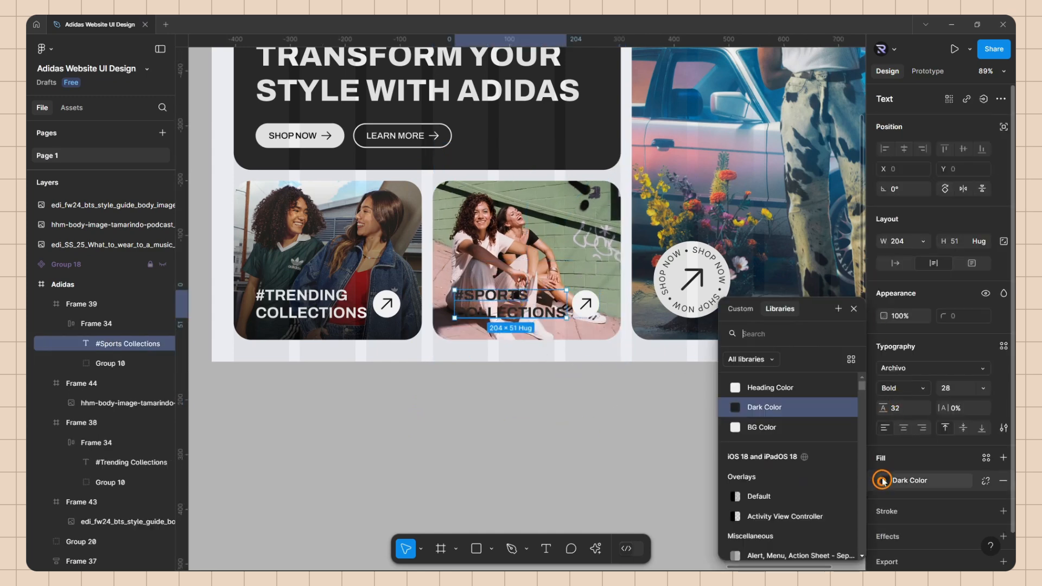
click(768, 388)
Step: Add a second fill of 000000 at 100% opacity over the seated women photo
double_click(570, 231)
click(1004, 324)
click(949, 347)
text(100)
key(Return)
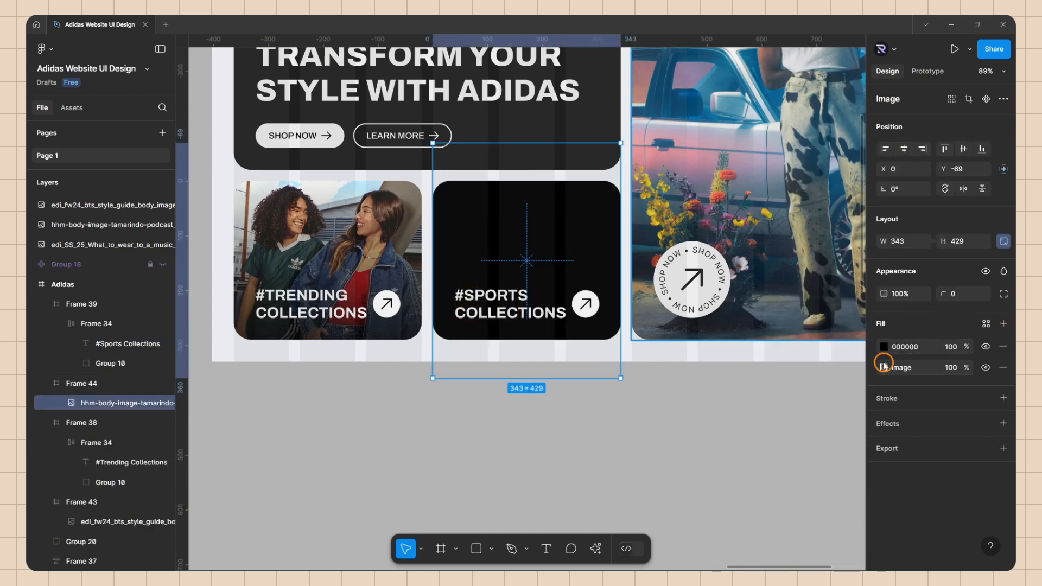
Step: Change the seated women photo's black fill to a linear gradient from 000000 at 0% to 000000 at 80% opacity
click(884, 347)
click(747, 246)
click(853, 272)
key(Return)
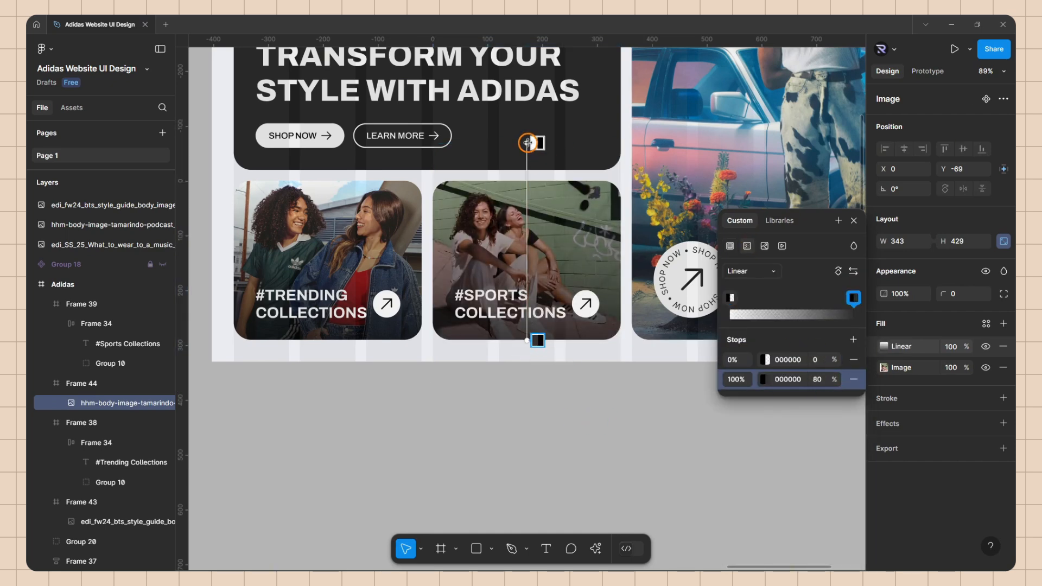
Step: Move the geometric line pattern from the loose assets into the Adidas frame, over the dark hero card
key(Escape)
click(459, 426)
scroll(458, 426, down, 5)
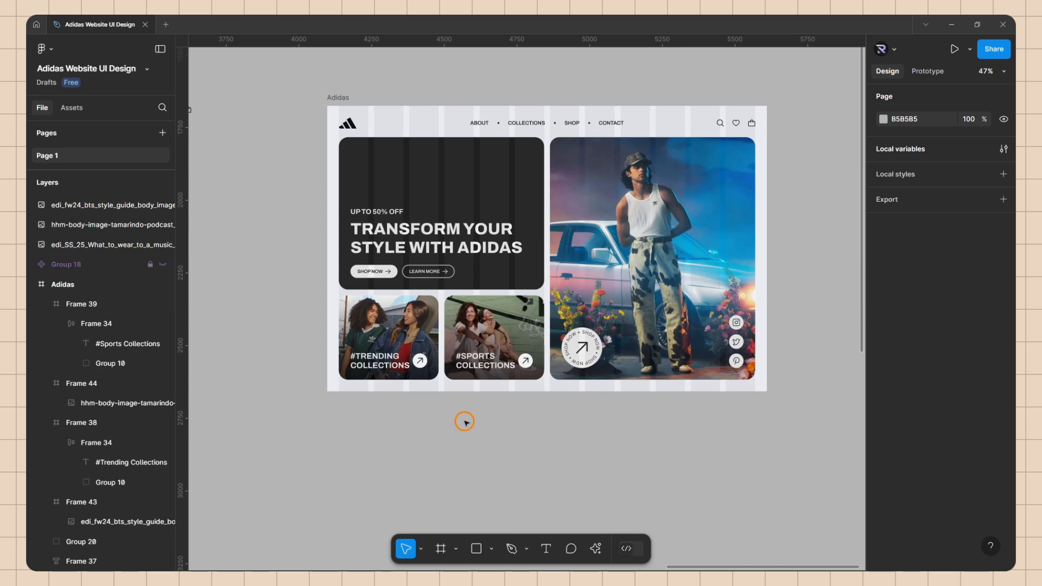
scroll(588, 304, down, 7)
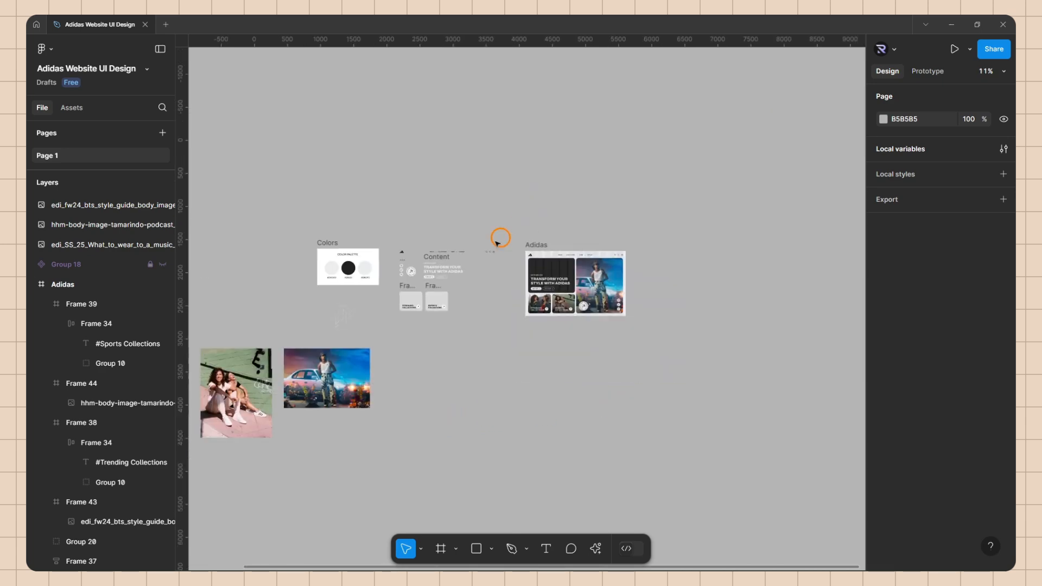
click(340, 317)
scroll(548, 337, up, 4)
drag(509, 371, 520, 185)
scroll(586, 168, up, 4)
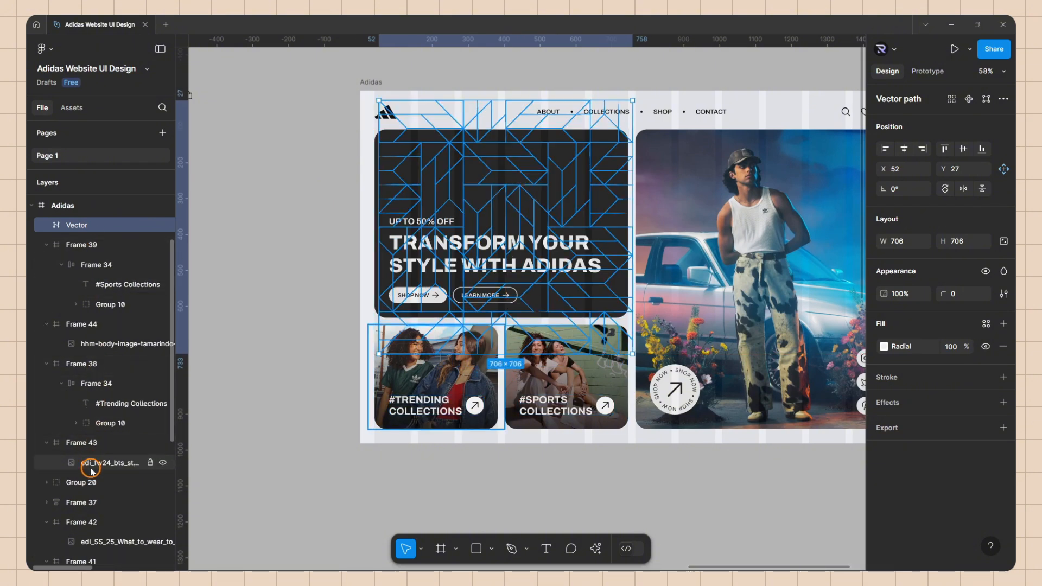
Step: Nest the pattern's Vector layer inside the hero card's Frame 41, beneath the Content layer
scroll(92, 503, down, 1)
click(92, 510)
scroll(95, 500, up, 1)
click(97, 225)
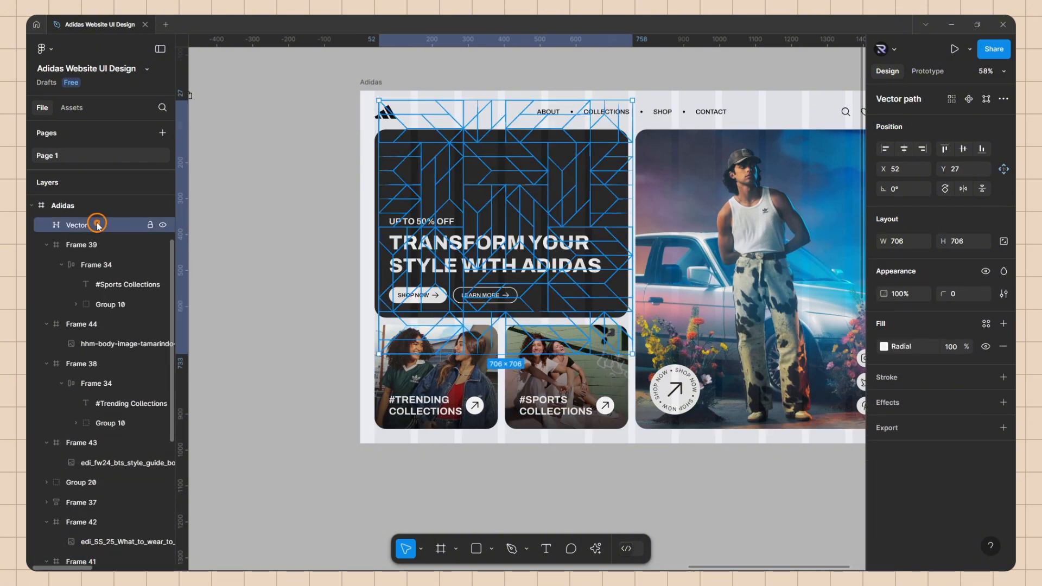
drag(97, 225, 107, 545)
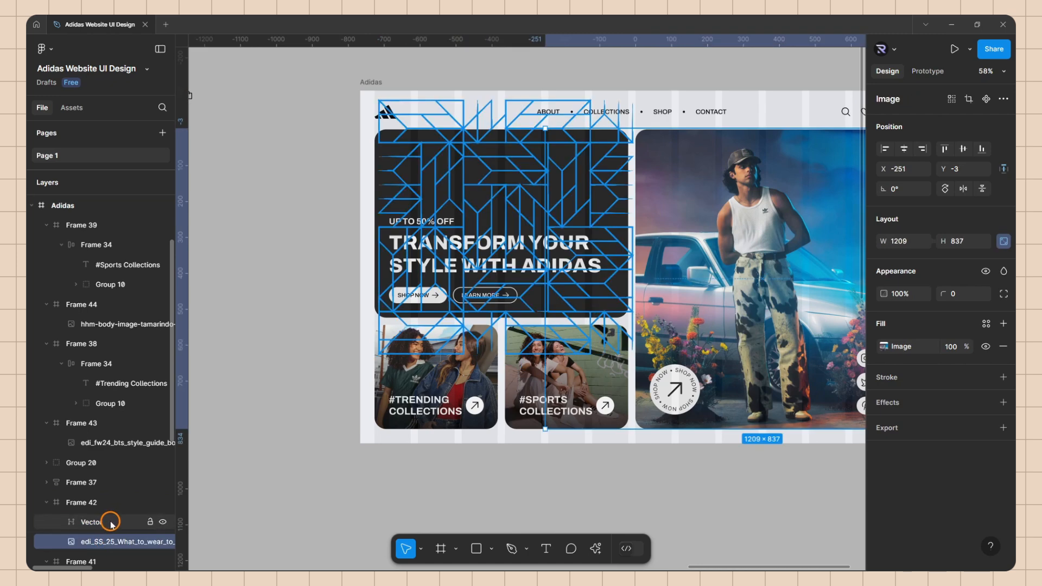
scroll(111, 508, down, 1)
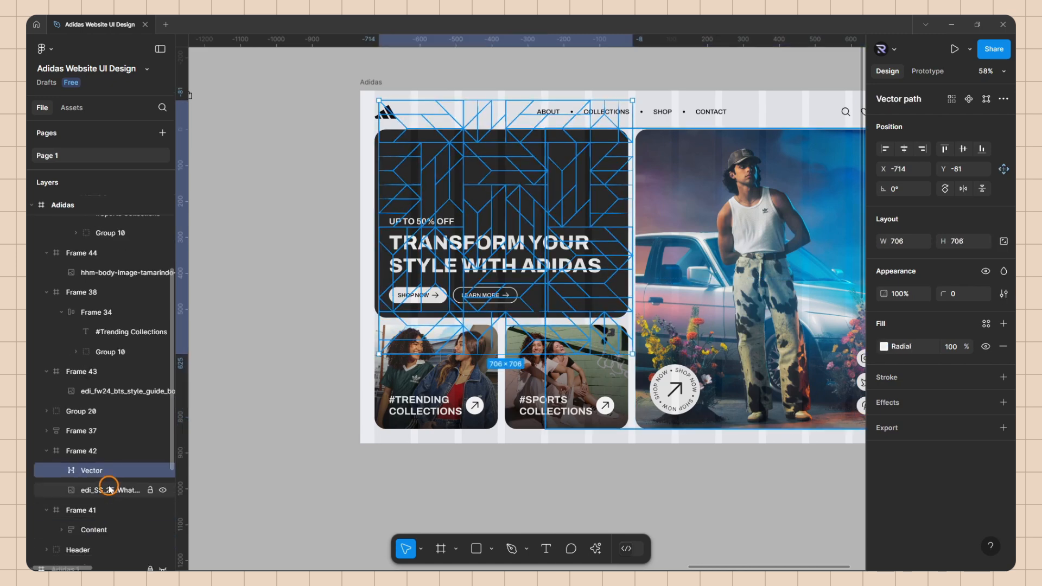
drag(108, 474, 103, 525)
click(100, 532)
Step: Centre the line pattern horizontally and vertically within the hero card
double_click(532, 203)
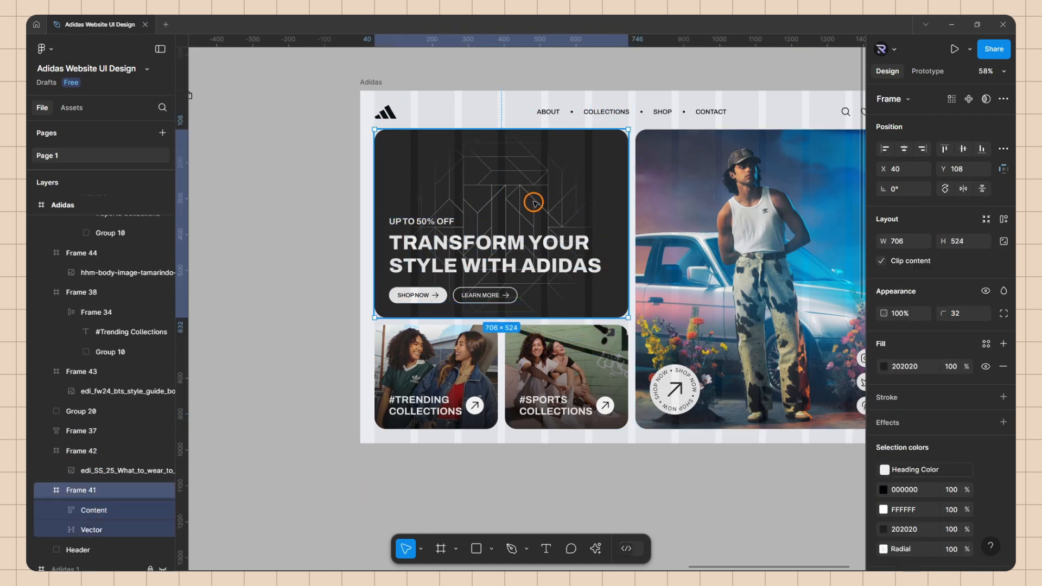
click(904, 149)
click(963, 149)
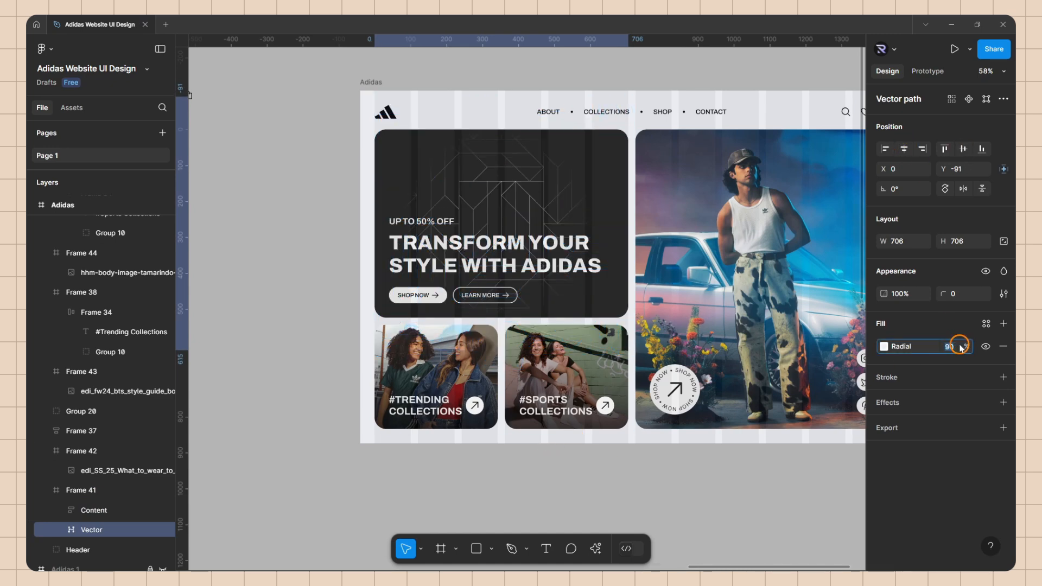
click(559, 472)
scroll(523, 217, down, 3)
scroll(775, 210, up, 3)
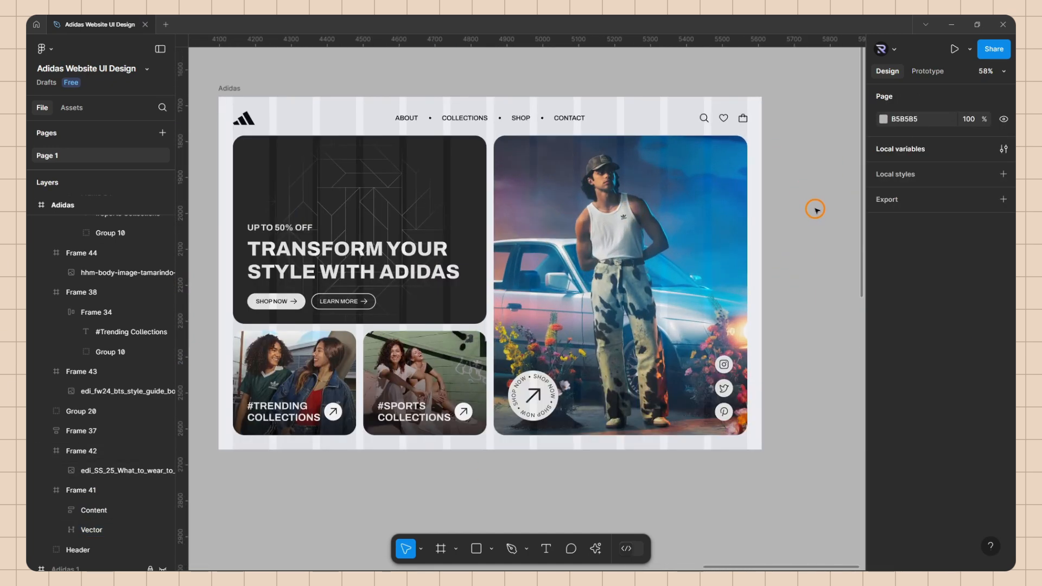
scroll(794, 342, left, 2)
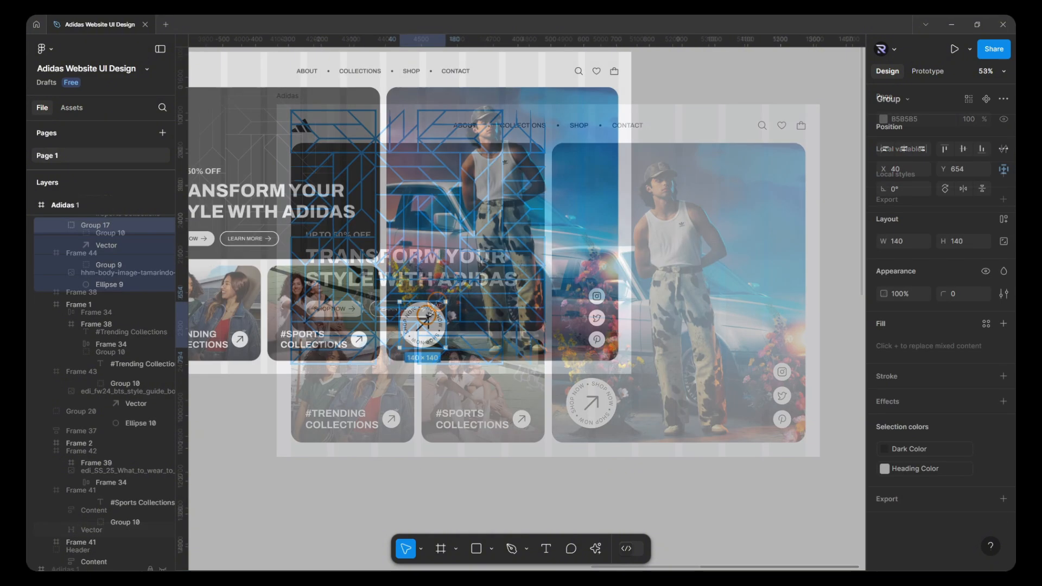
Step: Duplicate the tall card's circular SHOP NOW badge onto the empty canvas beside the Adidas 1 frame
drag(421, 321, 708, 328)
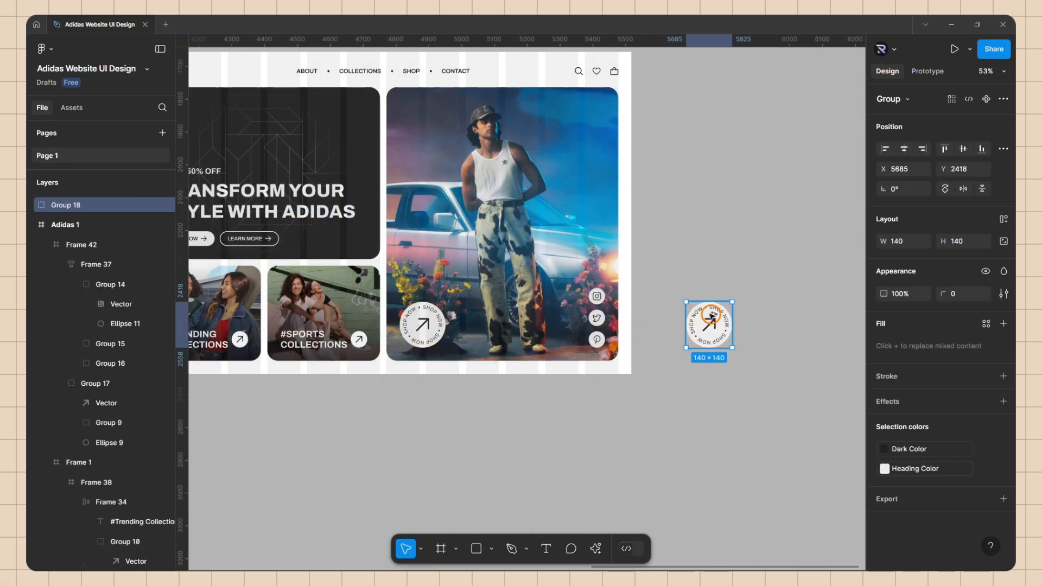
scroll(656, 276, down, 3)
scroll(662, 284, up, 5)
scroll(688, 286, down, 4)
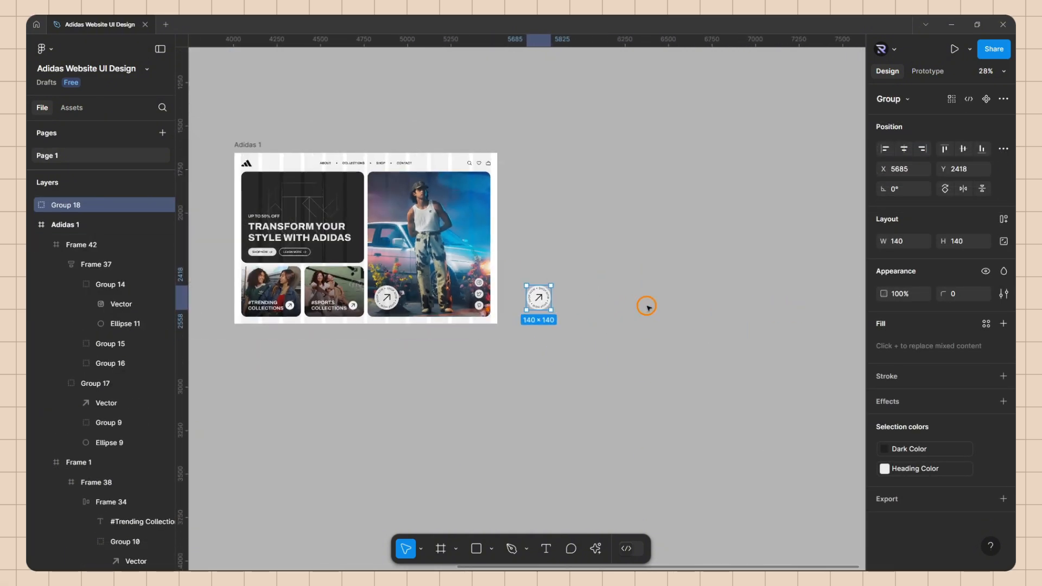
scroll(647, 305, up, 3)
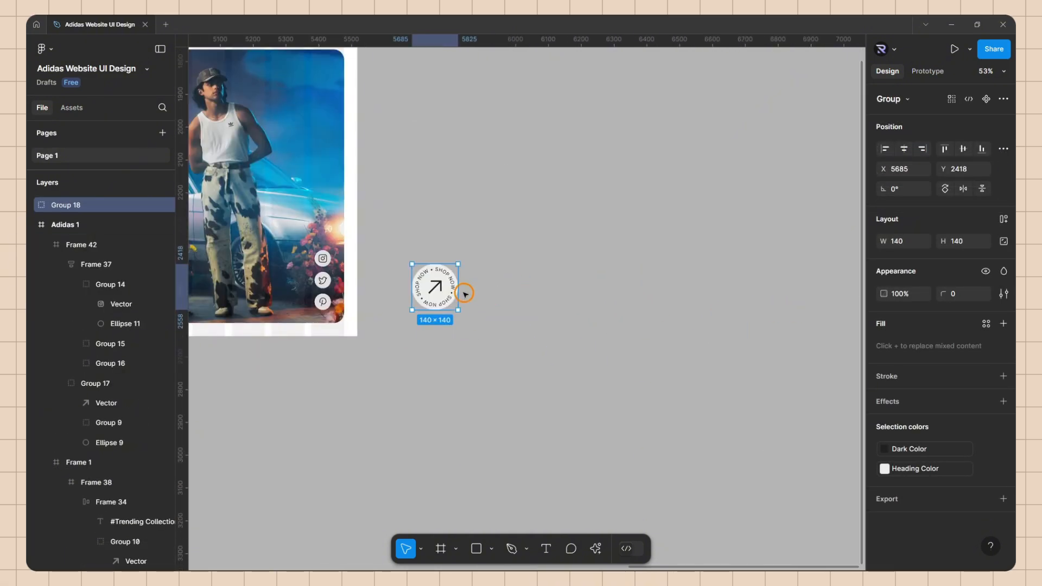
Step: Ungroup the copied SHOP NOW badge and move its arrow out of the circle onto the canvas below
click(522, 299)
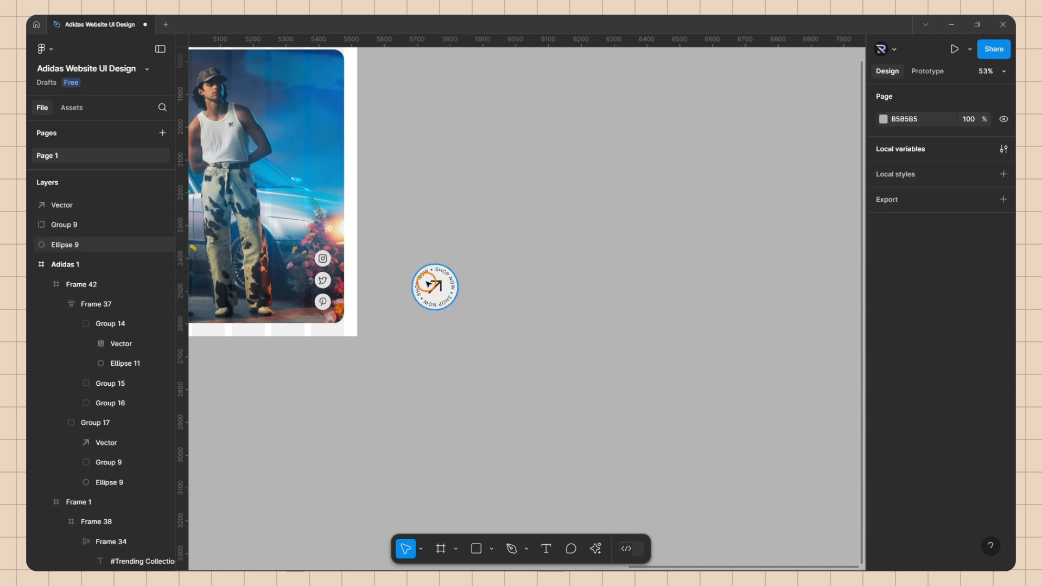
click(435, 285)
scroll(422, 313, up, 4)
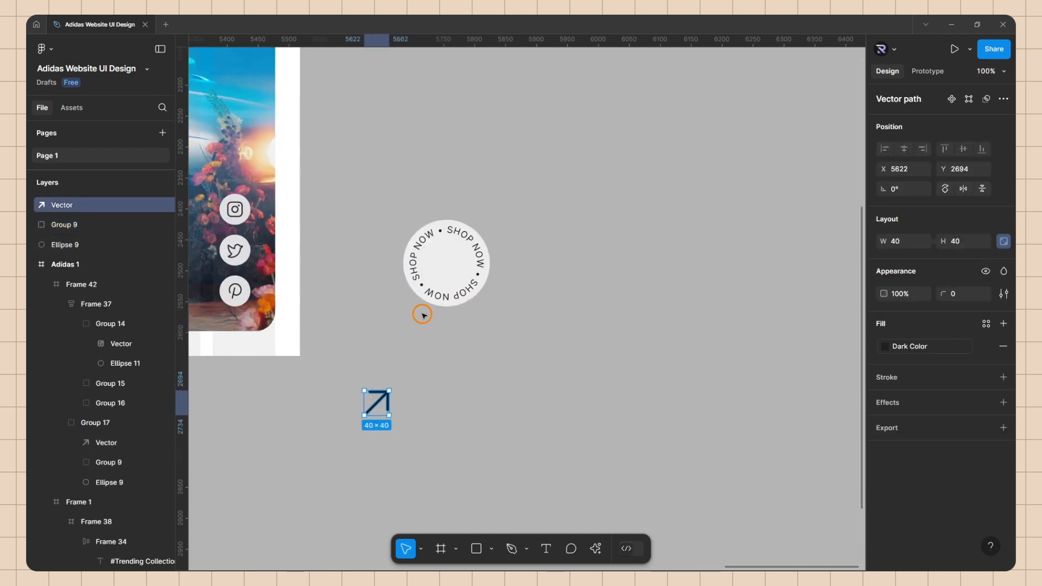
Step: Group the circular SHOP NOW text with its circle and move the group to empty canvas away from the arrow
drag(397, 210, 473, 272)
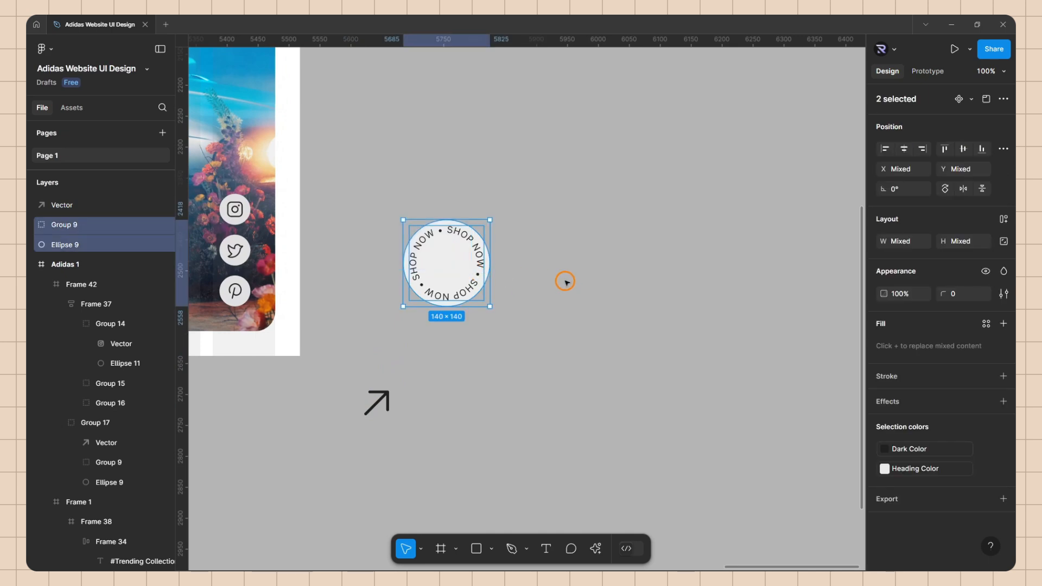
scroll(552, 223, down, 4)
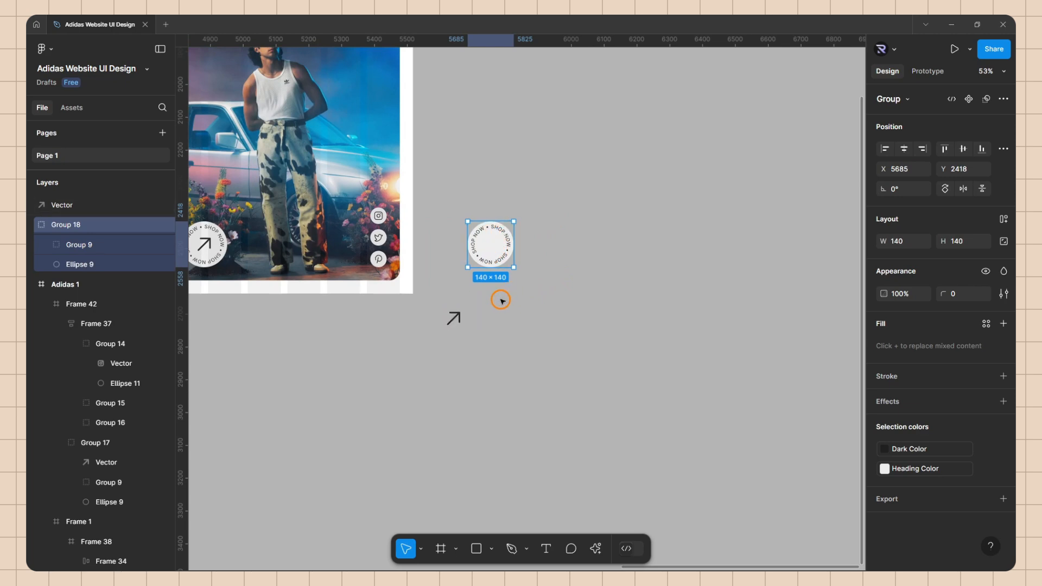
scroll(495, 299, down, 2)
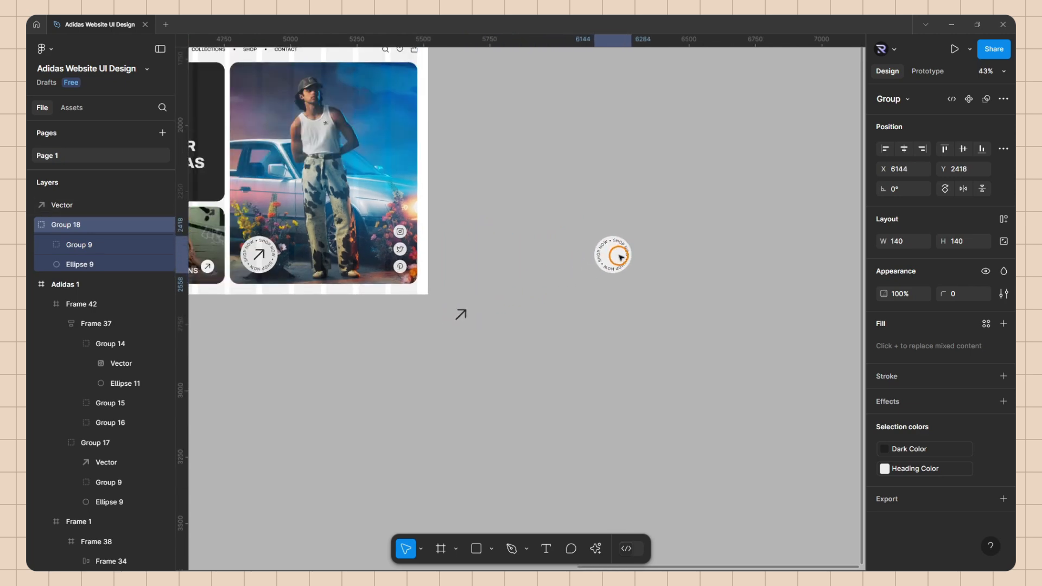
drag(645, 143, 646, 146)
Step: Turn the SHOP NOW text-and-circle group into a component and add three variants for a total of four
scroll(623, 210, down, 3)
scroll(721, 156, up, 5)
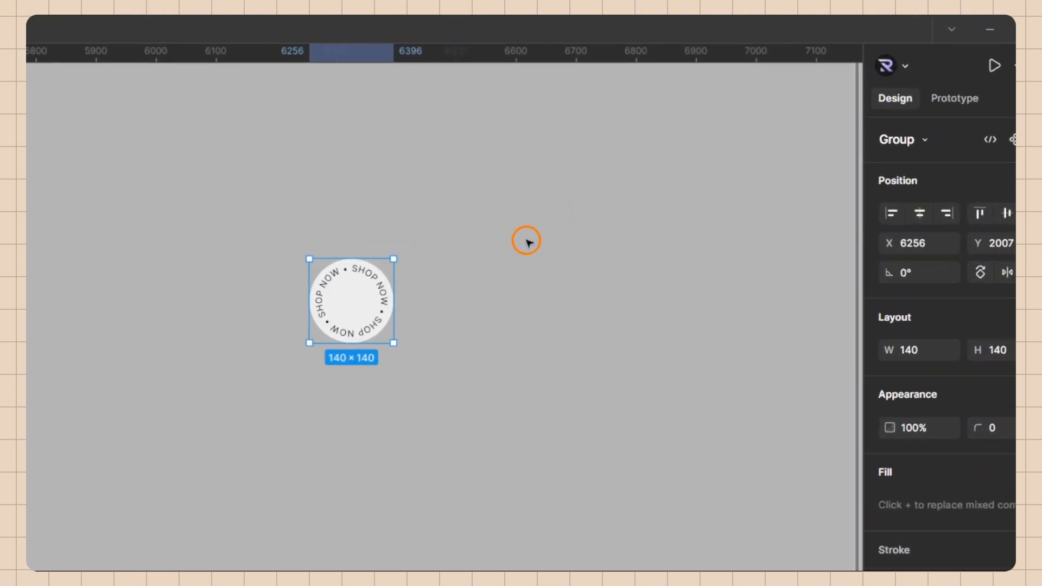
click(944, 142)
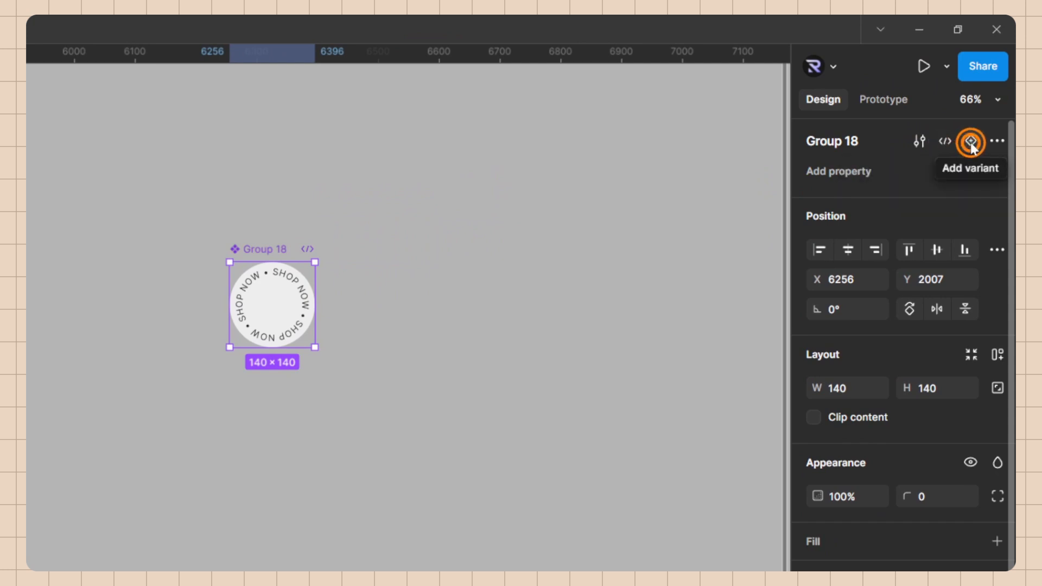
click(971, 143)
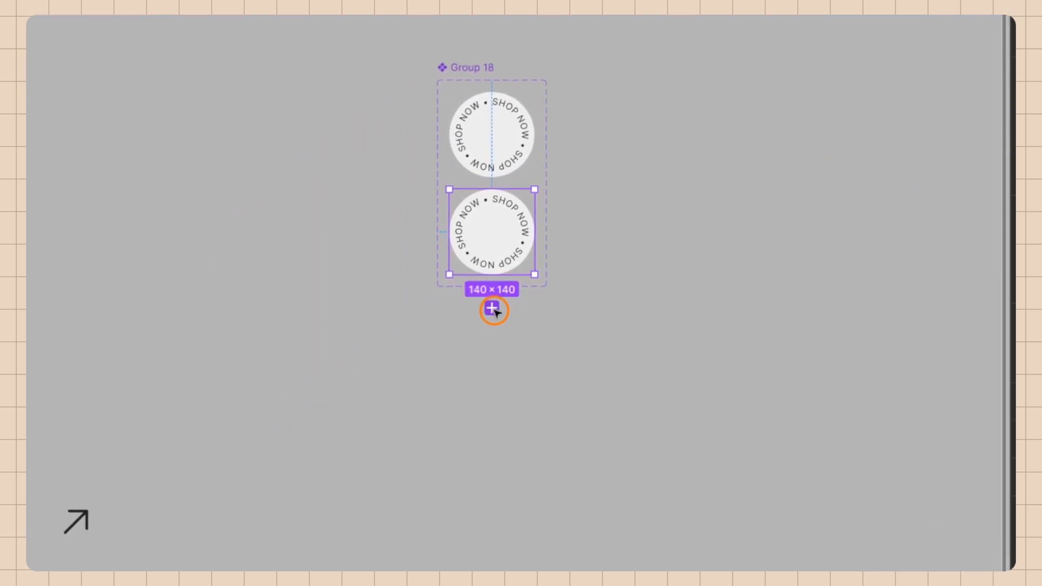
click(519, 295)
click(520, 389)
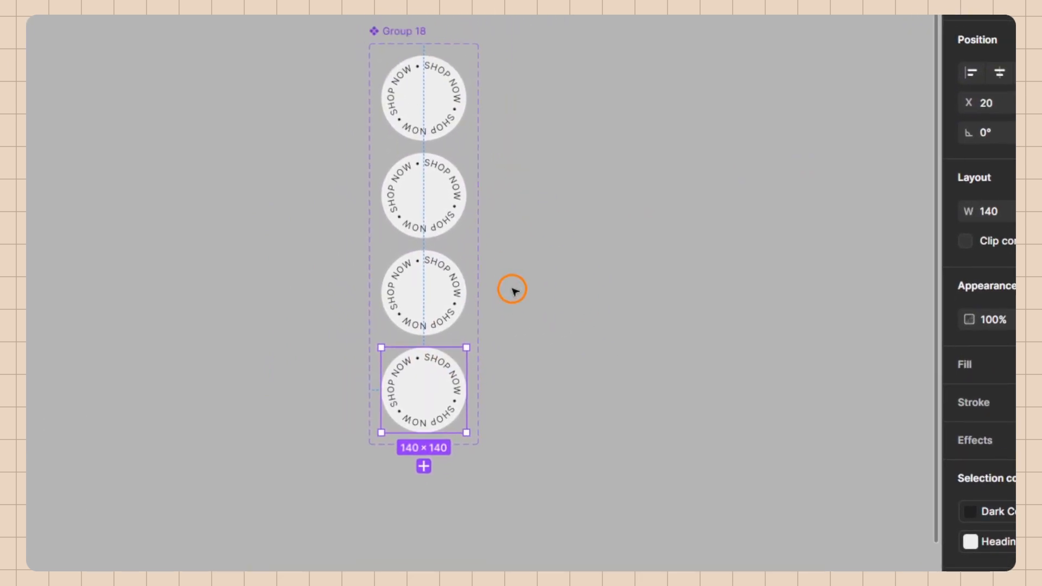
click(514, 291)
Step: Rotate the SHOP NOW text ring counterclockwise by increasing amounts in the second, third and fourth variants, reaching 90° in the fourth
click(451, 83)
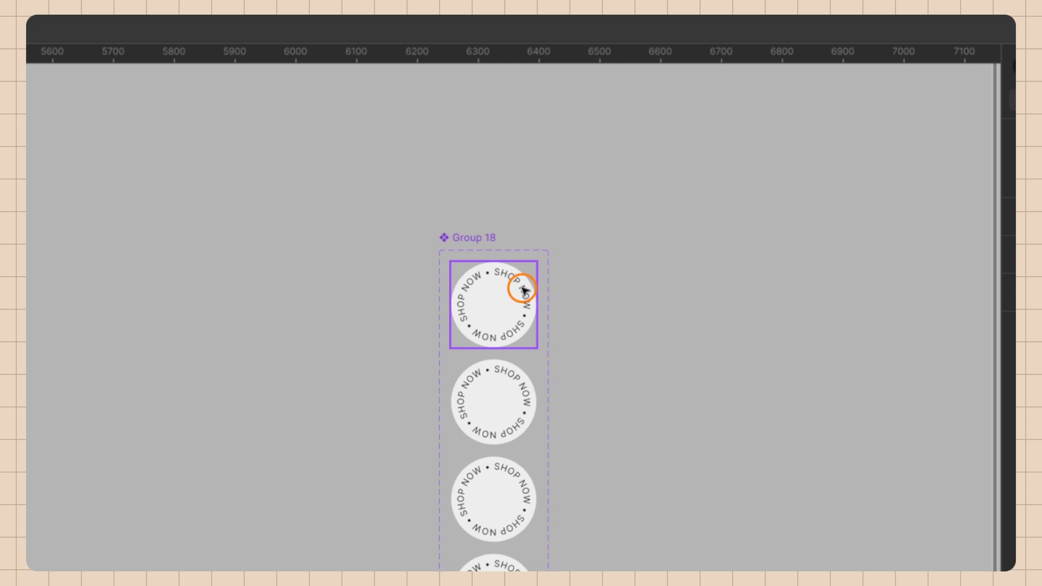
click(521, 380)
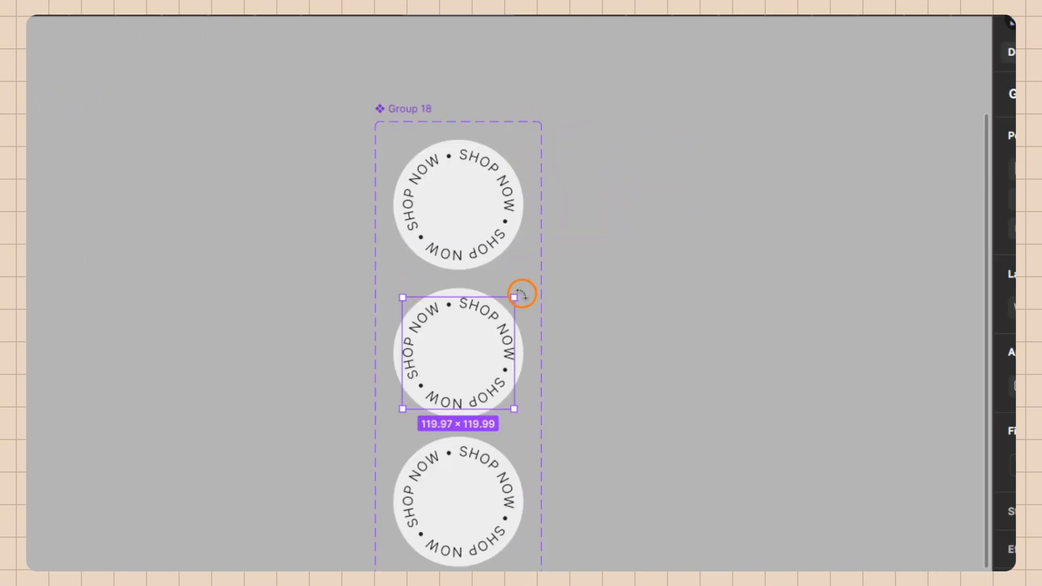
drag(521, 305, 520, 407)
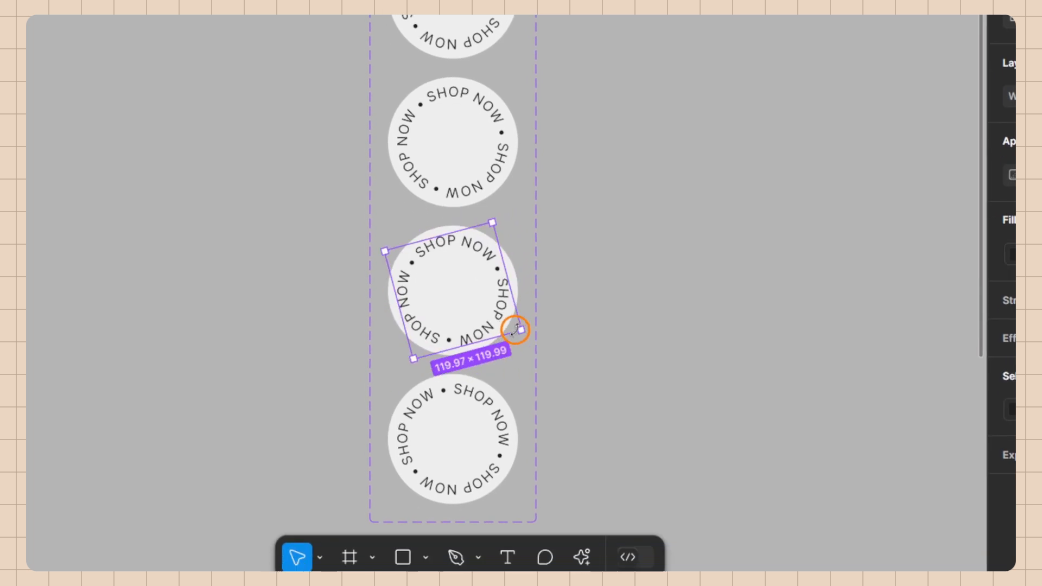
drag(516, 329, 416, 336)
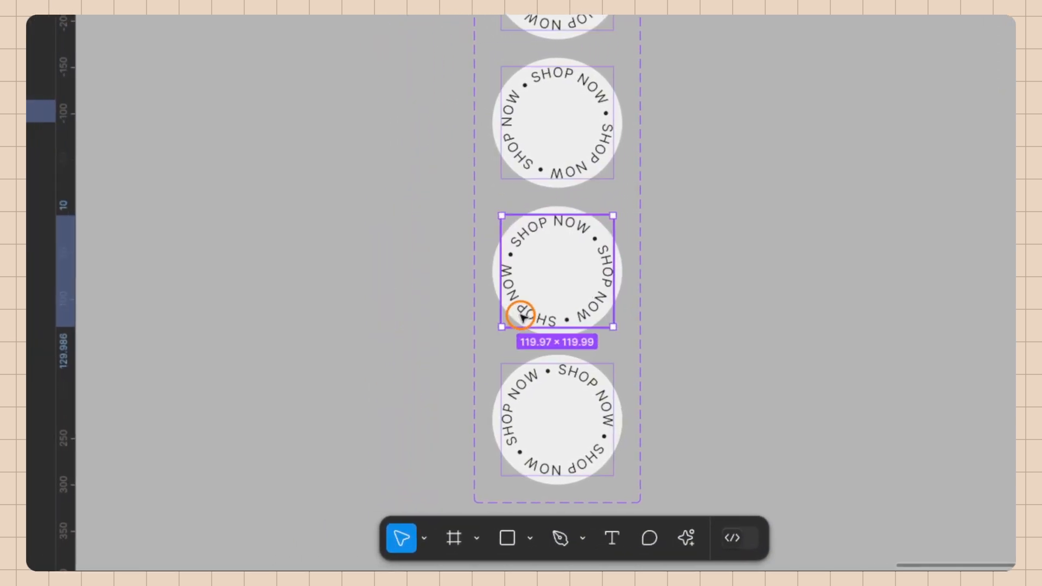
mouse_move(514, 326)
mouse_down()
mouse_move(539, 344)
mouse_move(514, 345)
mouse_move(516, 333)
mouse_up()
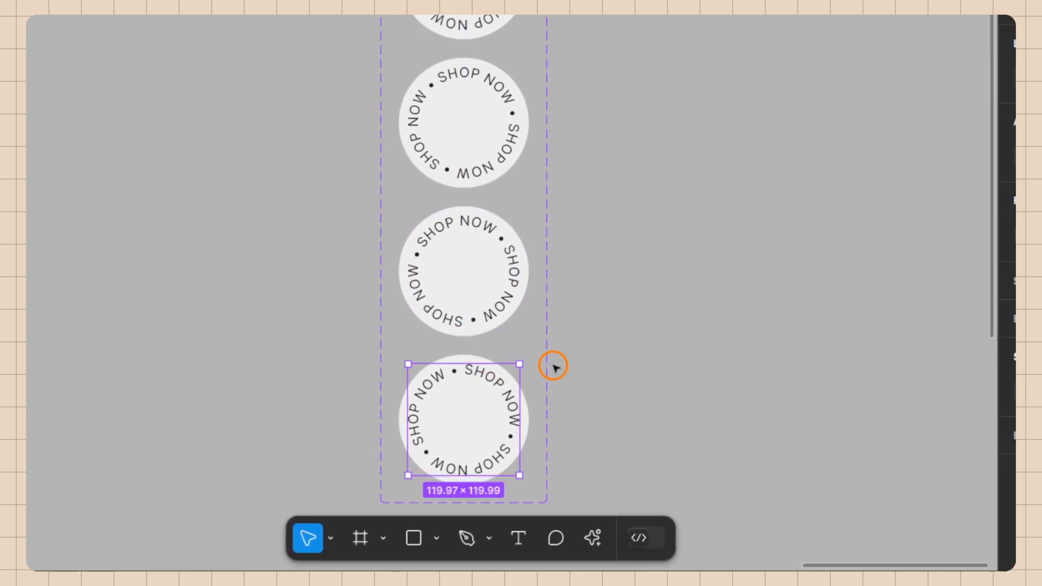
drag(529, 379, 572, 361)
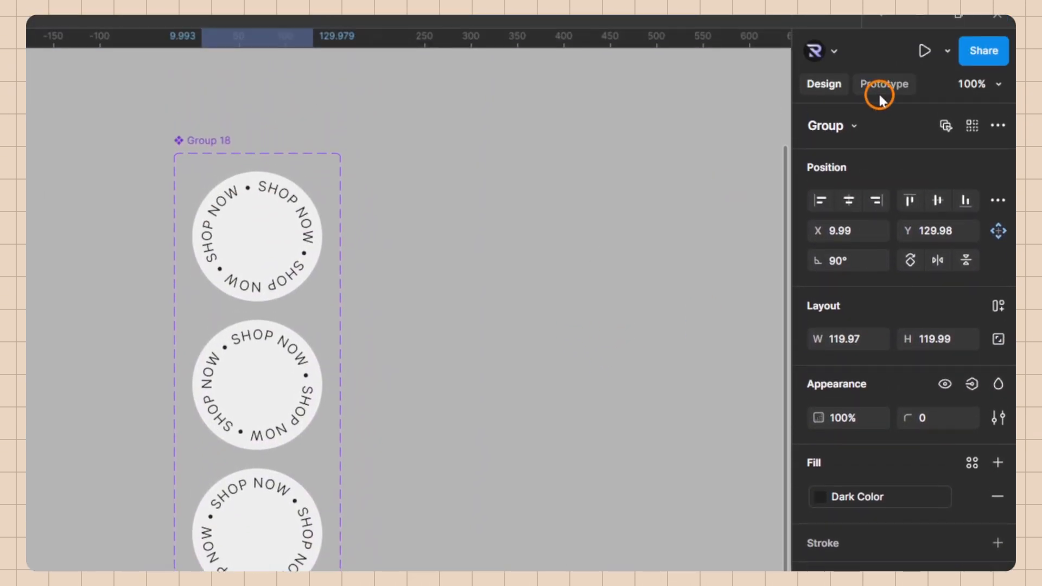
Step: Add a prototype interaction that changes the first badge variant to Variant2 after a delay of 1ms
click(883, 74)
click(265, 258)
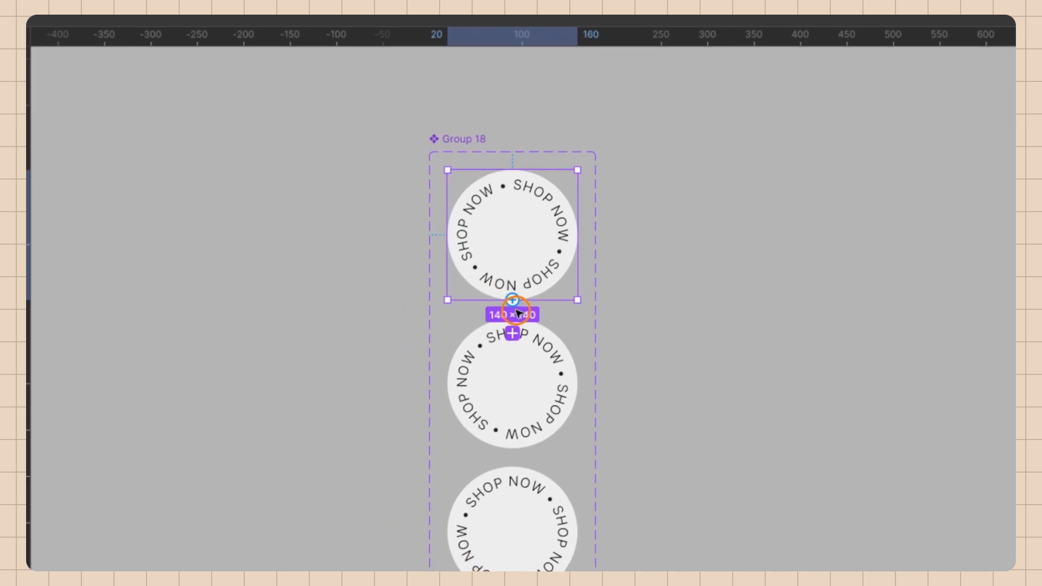
drag(519, 296, 526, 359)
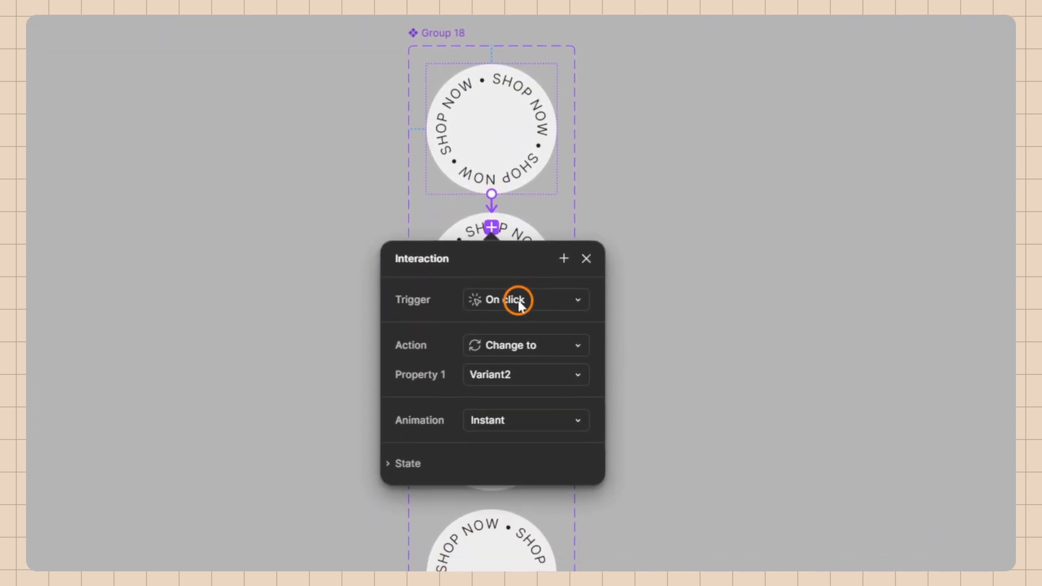
click(544, 403)
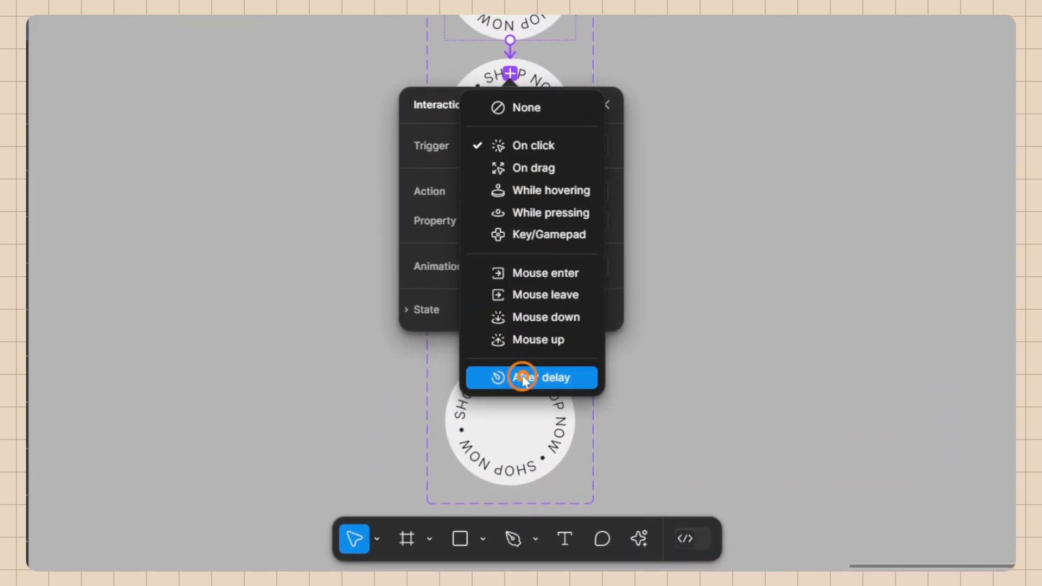
click(521, 505)
click(519, 218)
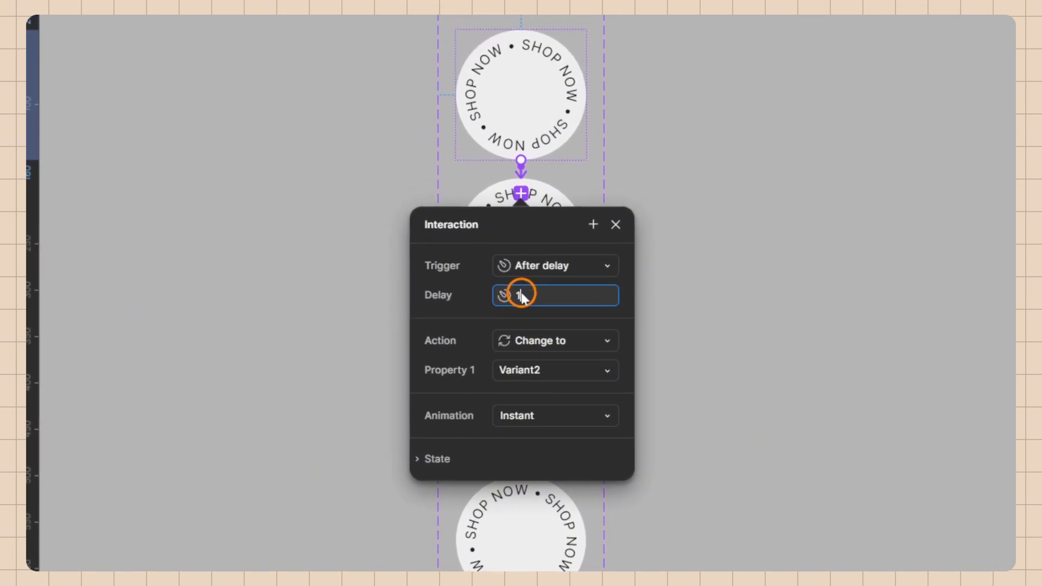
key(Return)
Step: Set the first variant's interaction to Smart animate with a Linear curve
click(510, 412)
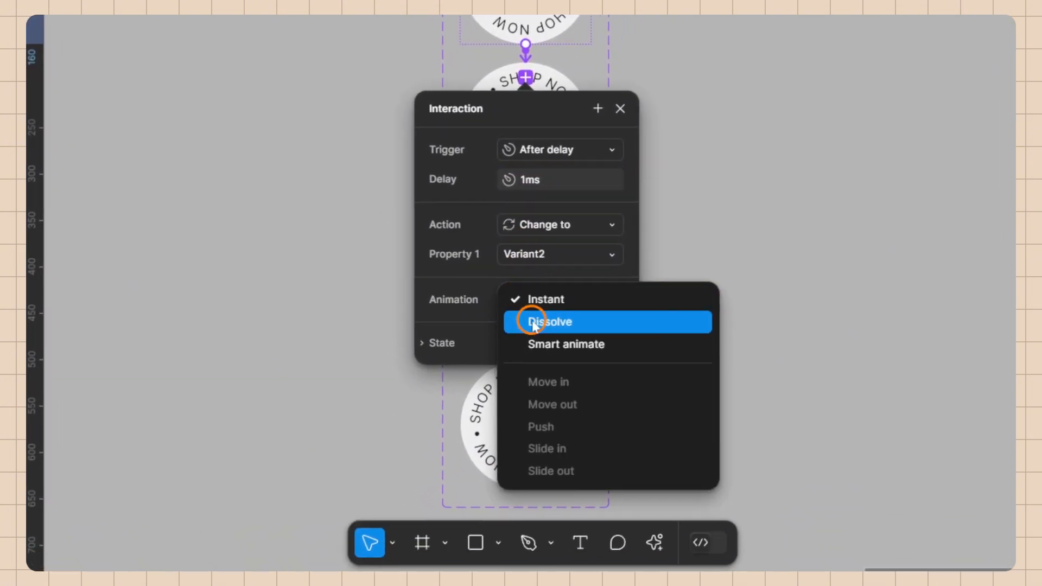
click(540, 344)
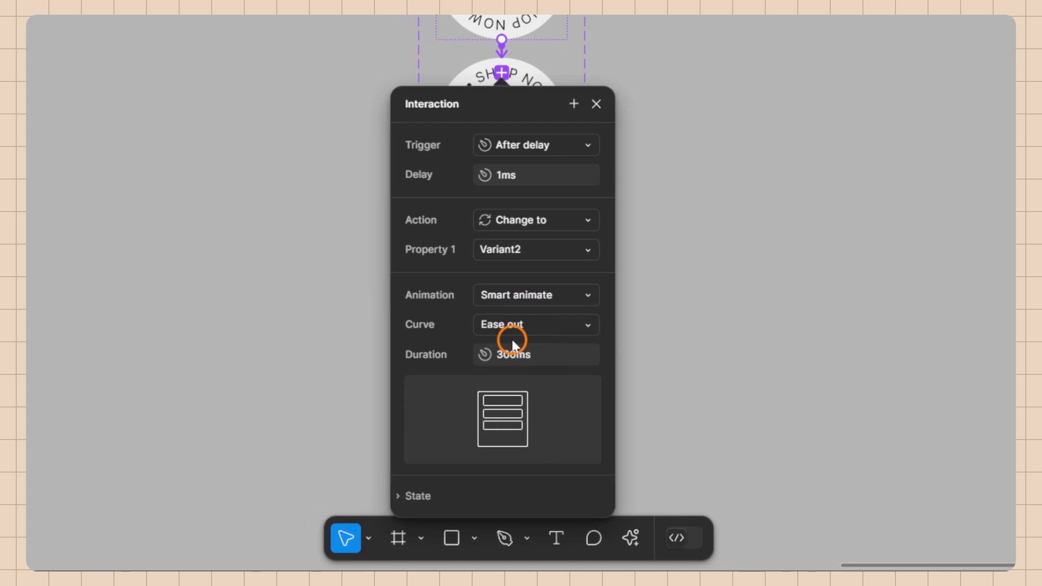
click(512, 324)
click(539, 261)
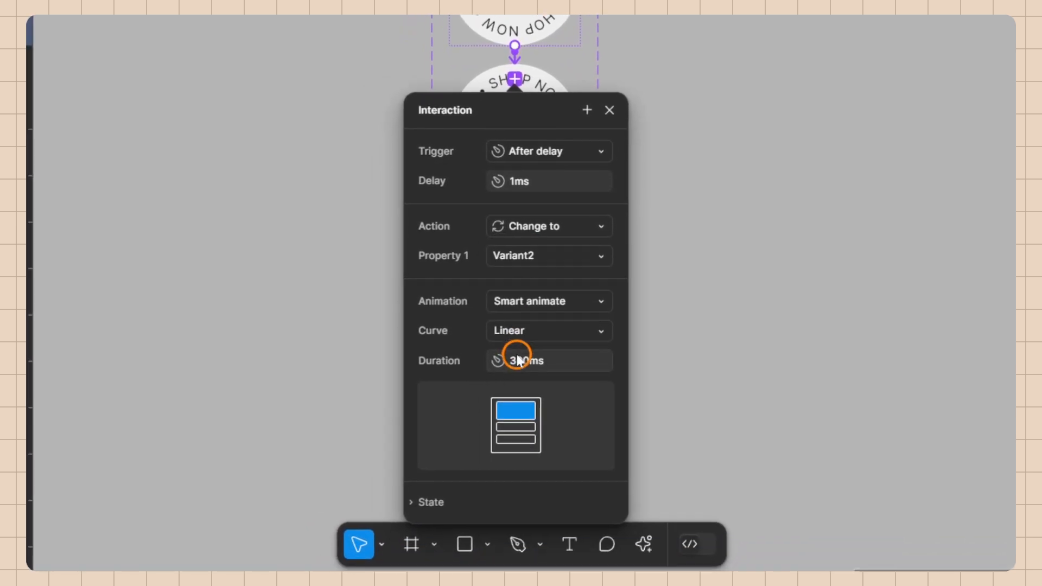
Step: Set the first badge variant's animation duration to 4000ms
click(518, 359)
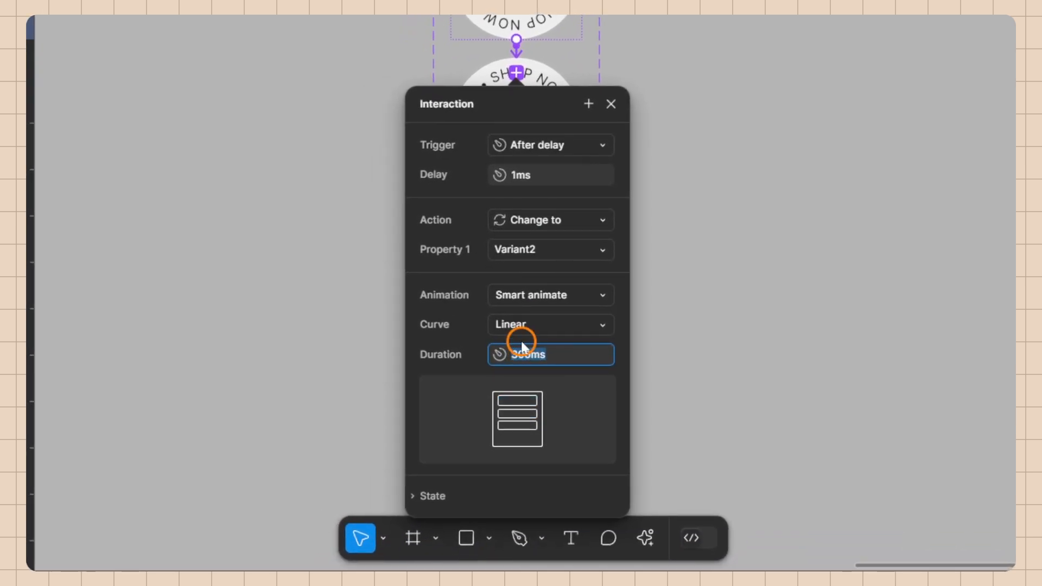
text(4000)
click(462, 351)
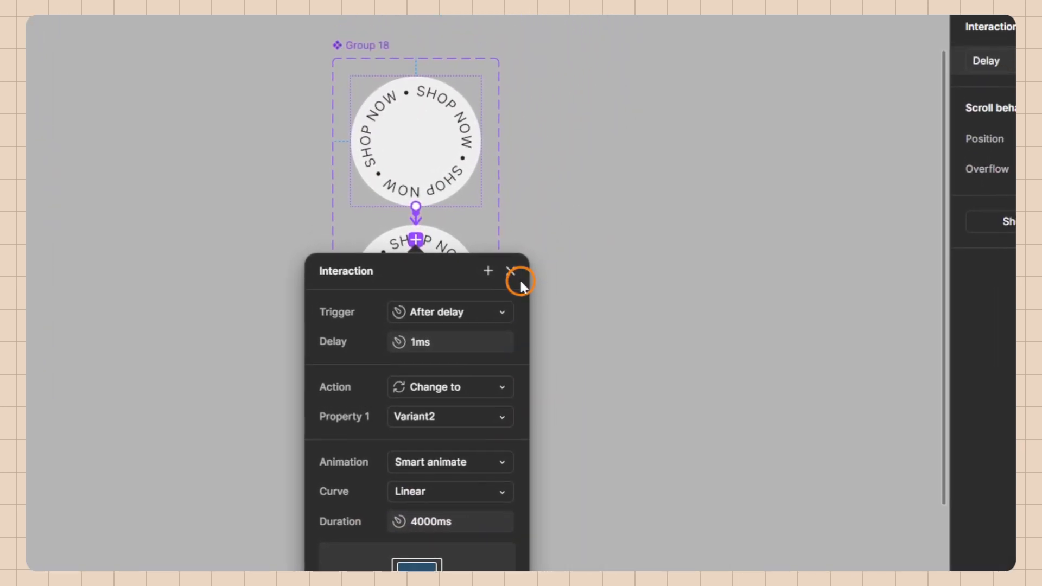
click(608, 105)
Step: Add an interaction that changes the second badge variant to Variant3 after a delay of 1ms
click(487, 296)
drag(460, 378, 462, 451)
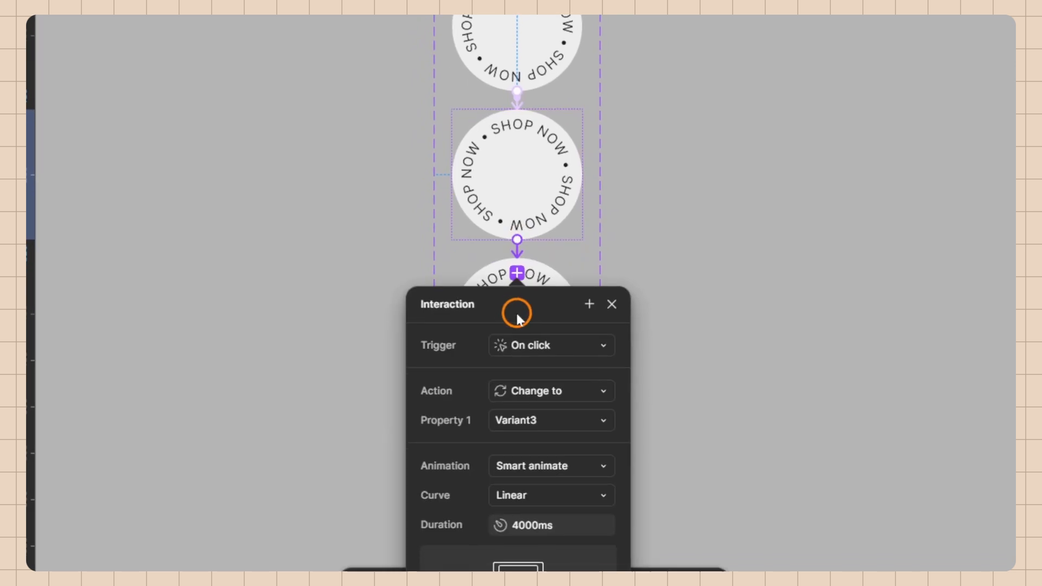
click(524, 309)
click(520, 543)
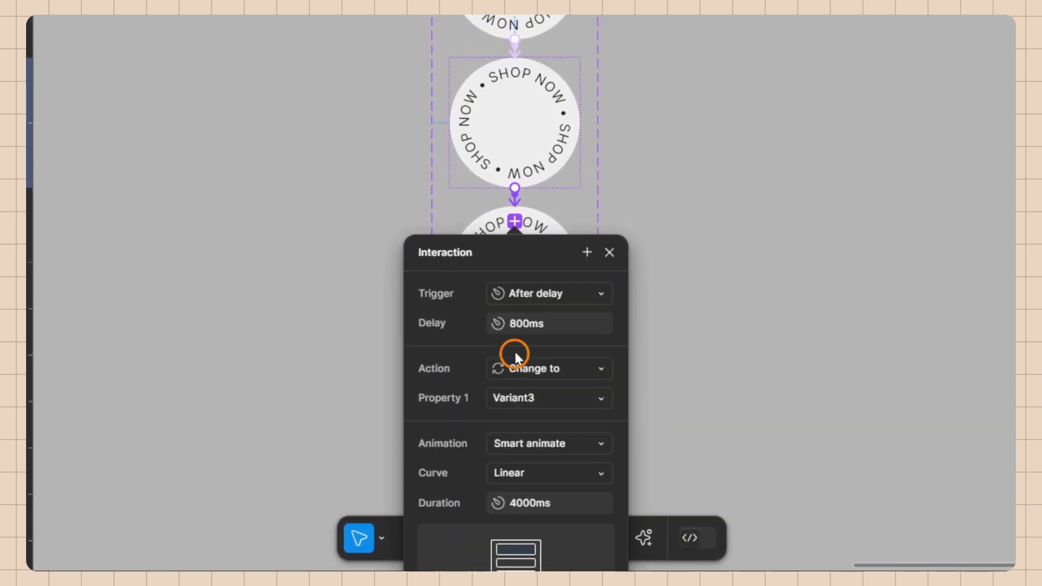
text(1)
click(477, 328)
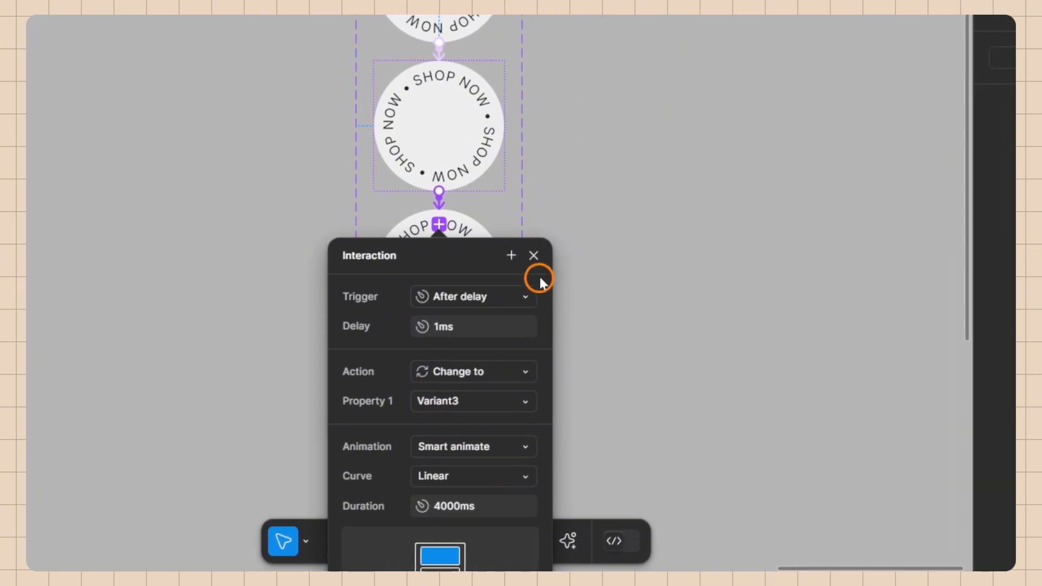
click(518, 296)
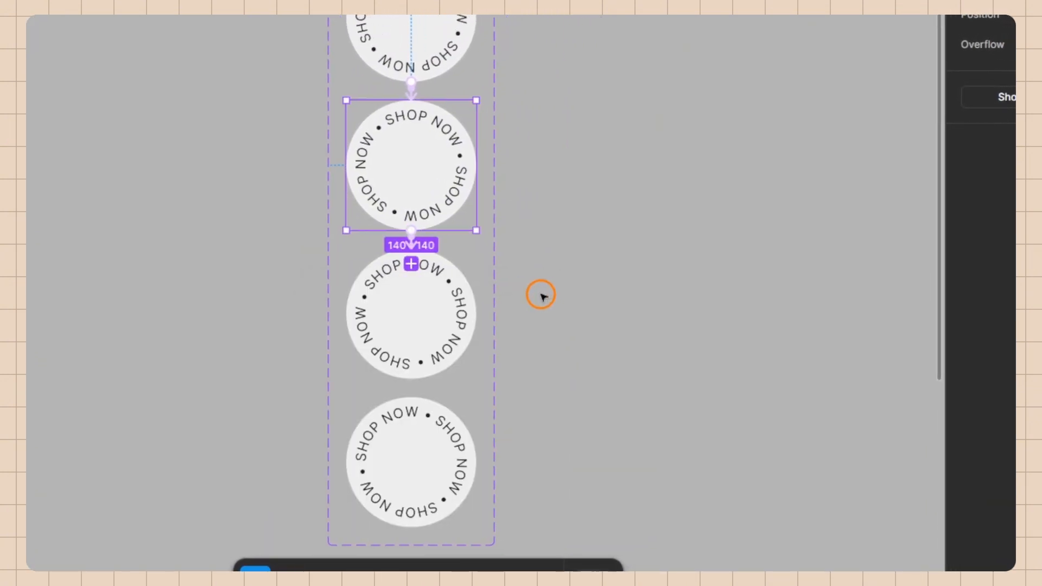
Step: Add an interaction that changes the third badge variant to Variant4 after a delay of 1ms
drag(511, 297, 520, 358)
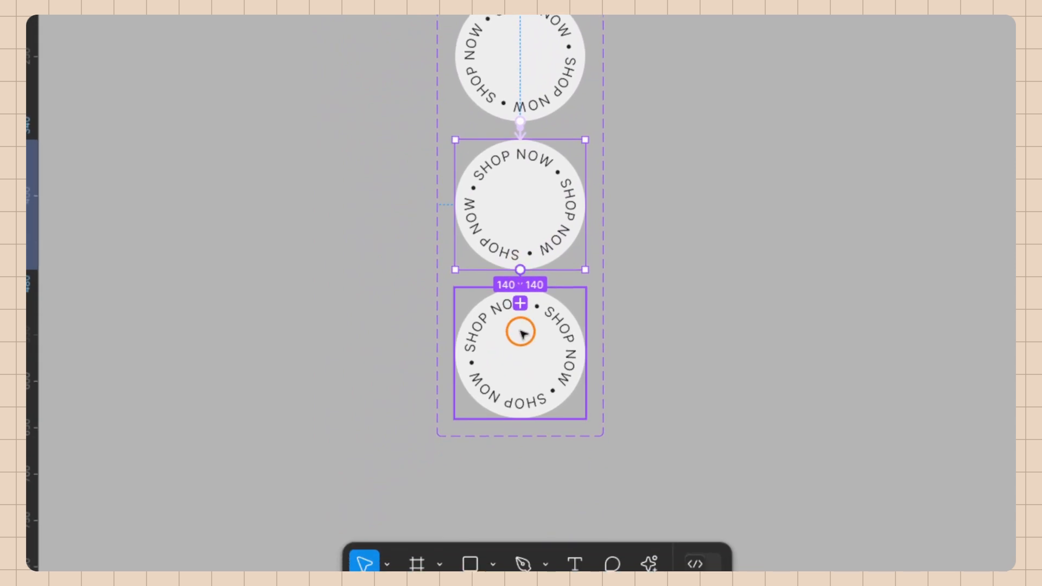
click(510, 352)
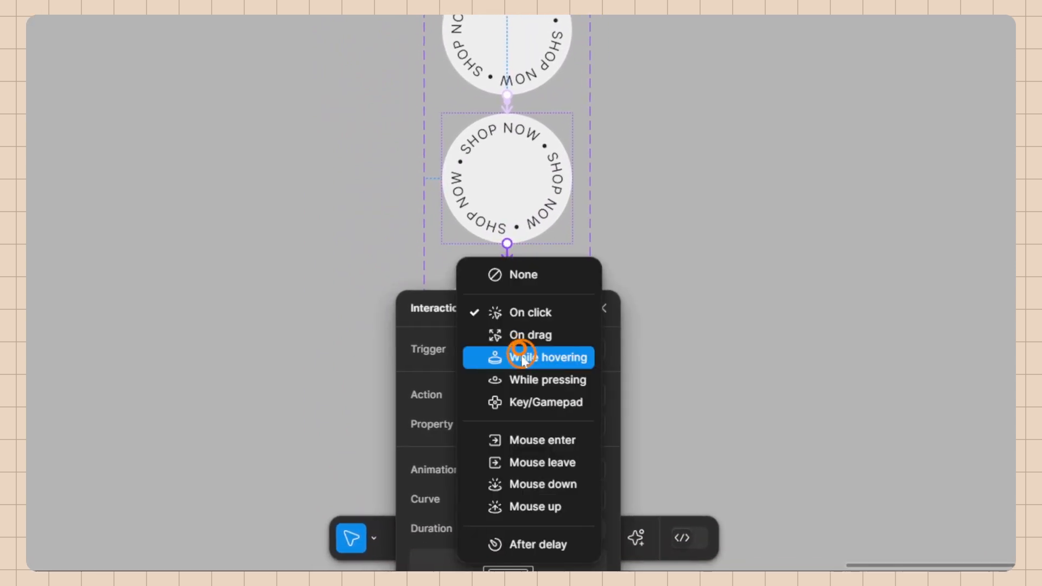
click(516, 541)
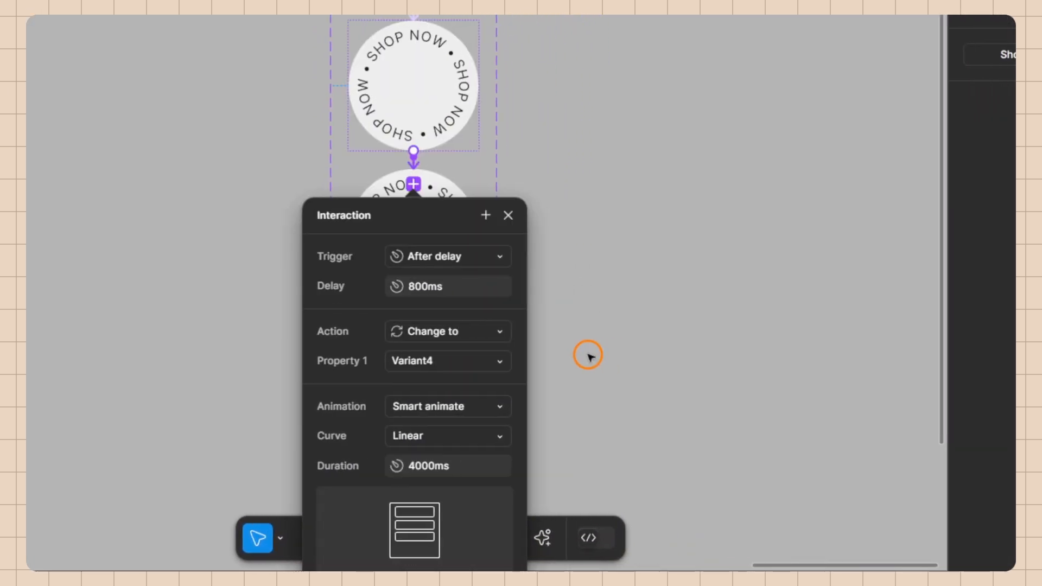
click(483, 386)
text(1)
key(Return)
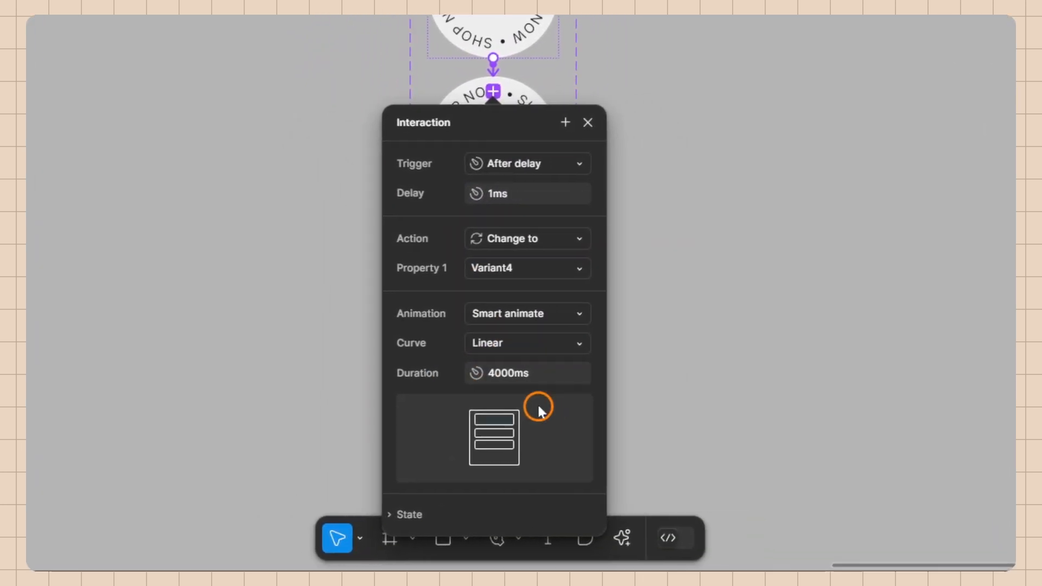
click(638, 123)
Step: Loop the fourth badge variant back to Default with an interaction triggered after a delay of 1ms
click(491, 297)
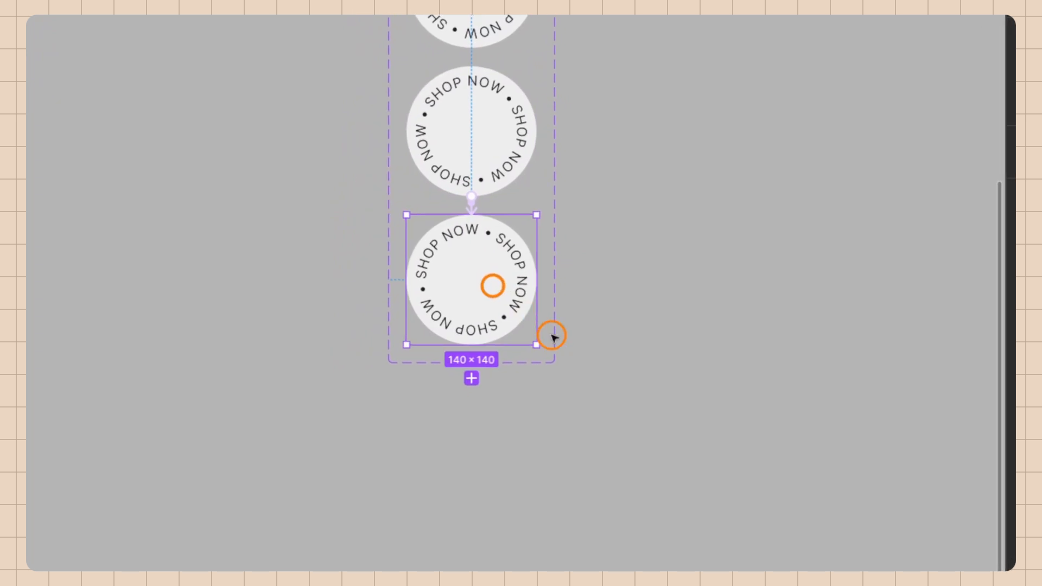
drag(511, 398, 502, 157)
click(483, 225)
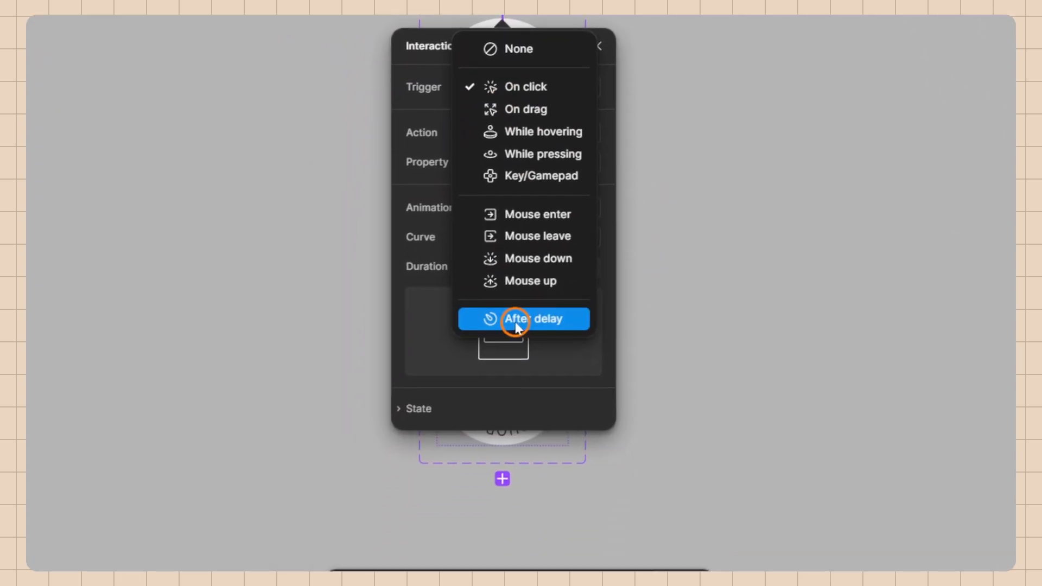
click(538, 453)
click(511, 236)
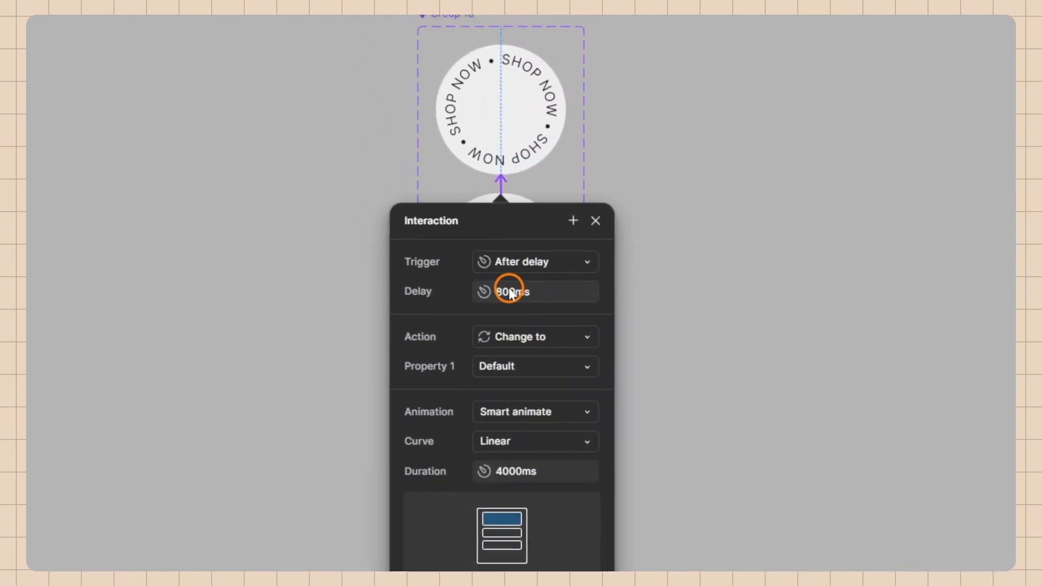
text(1)
key(Return)
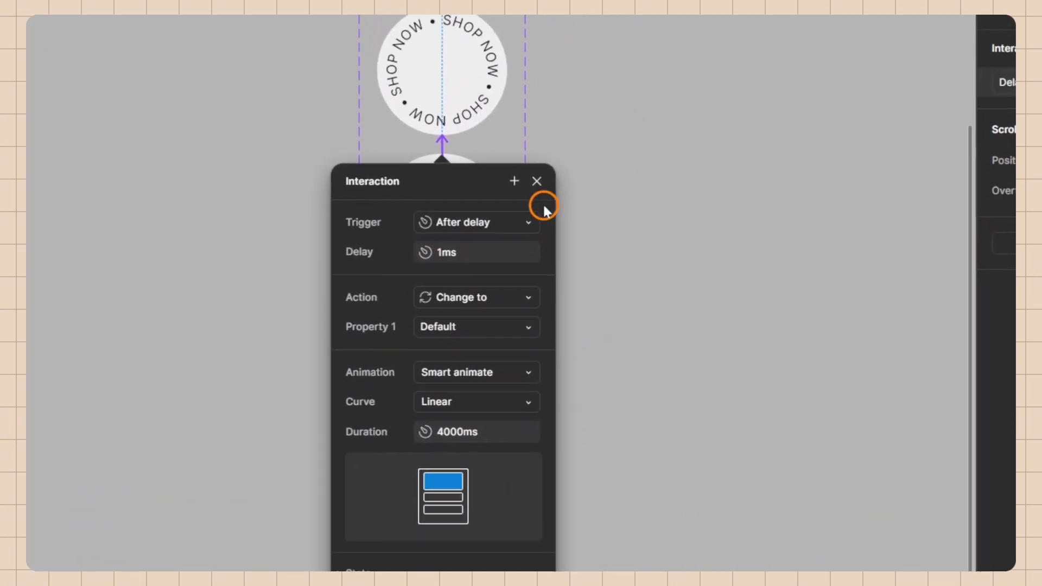
click(619, 120)
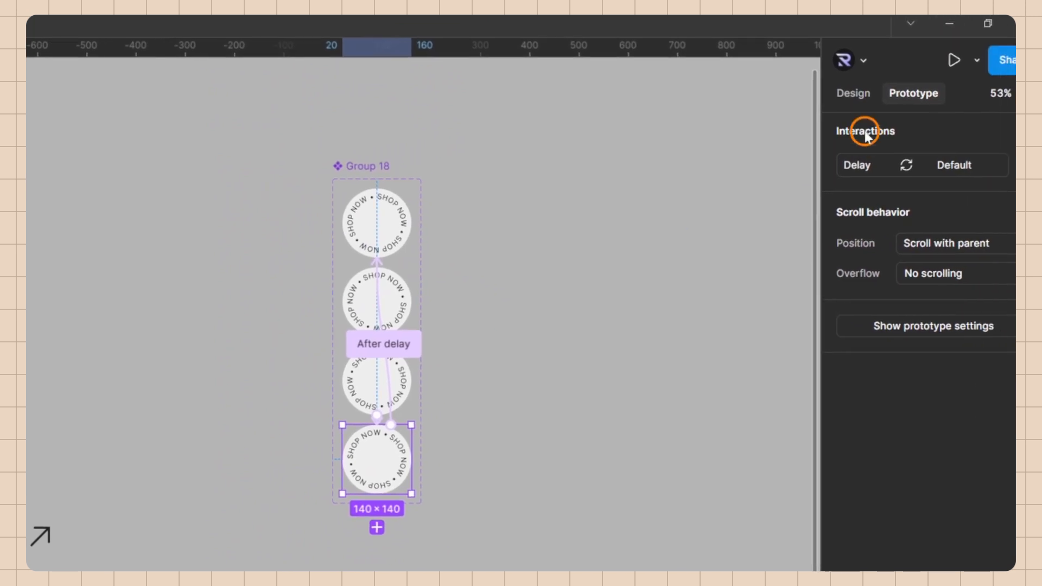
Step: Return to design mode and place a copy of the first badge variant outside the component set, near the loose arrow icon
click(905, 84)
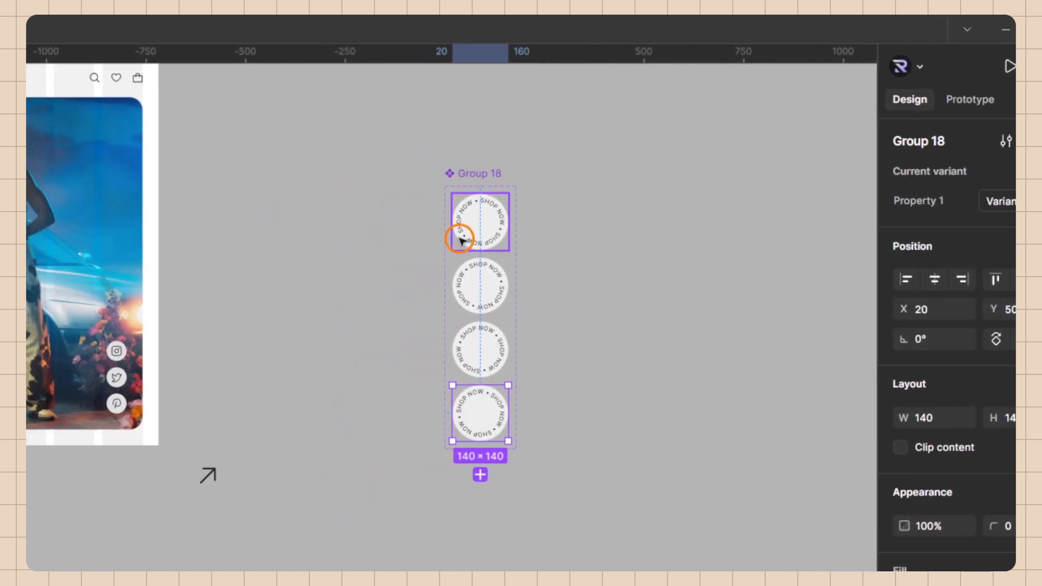
click(474, 223)
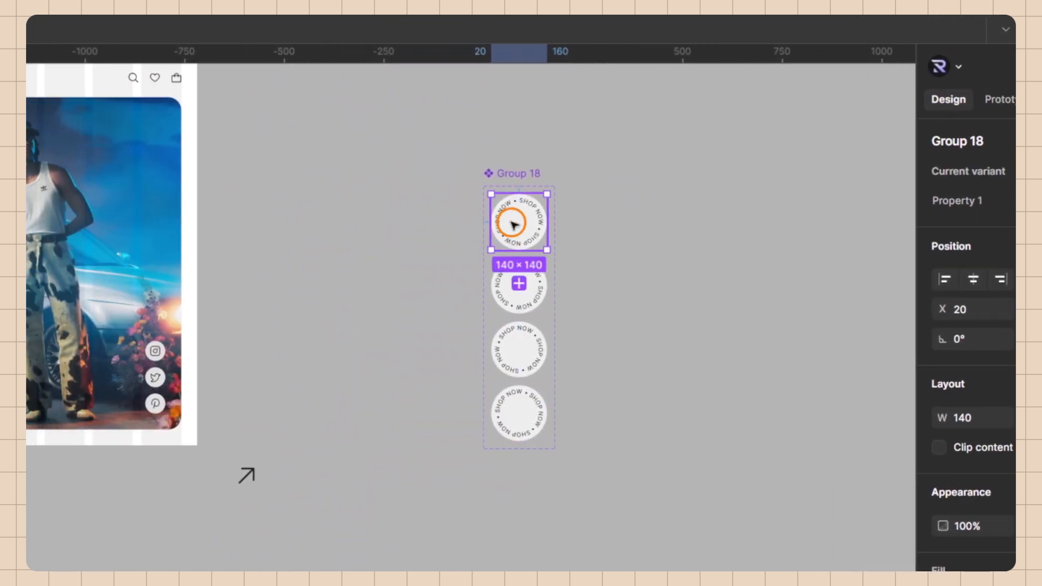
drag(475, 221, 269, 386)
scroll(640, 324, up, 5)
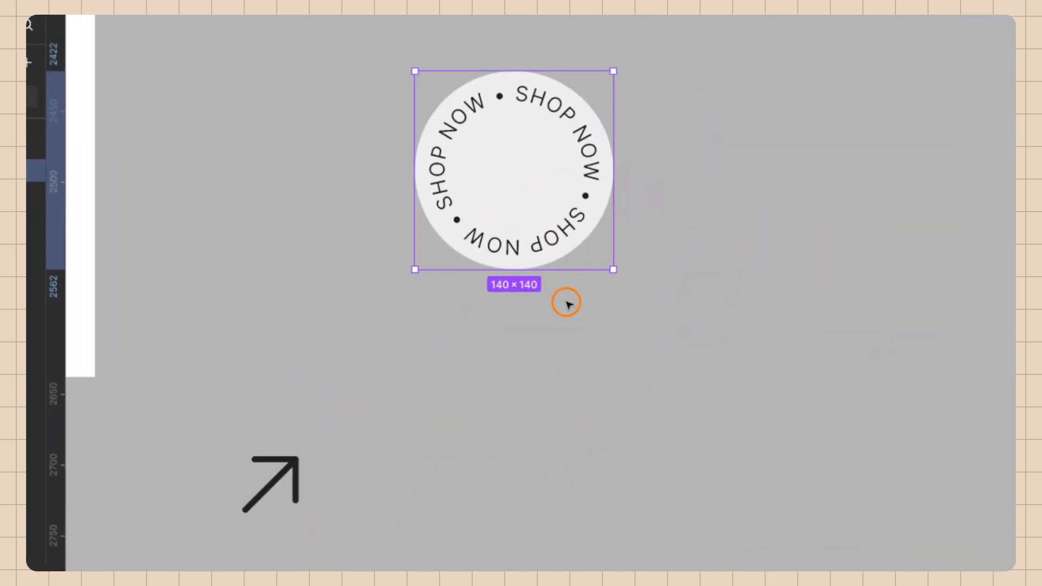
Step: Center the arrow icon horizontally and vertically on the SHOP NOW badge copy and group the two
drag(370, 491, 572, 189)
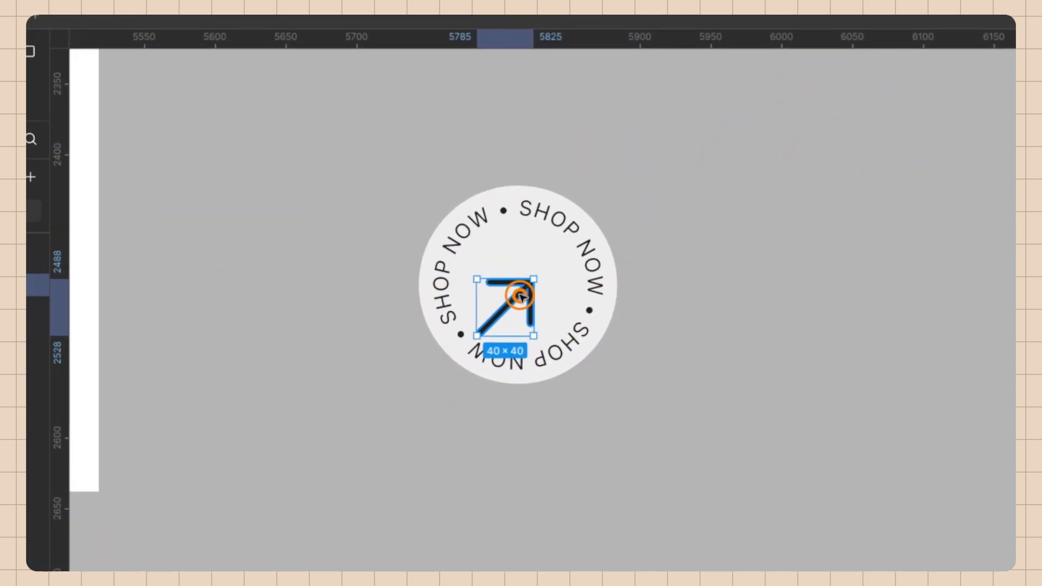
drag(521, 297, 527, 278)
shift+click(540, 287)
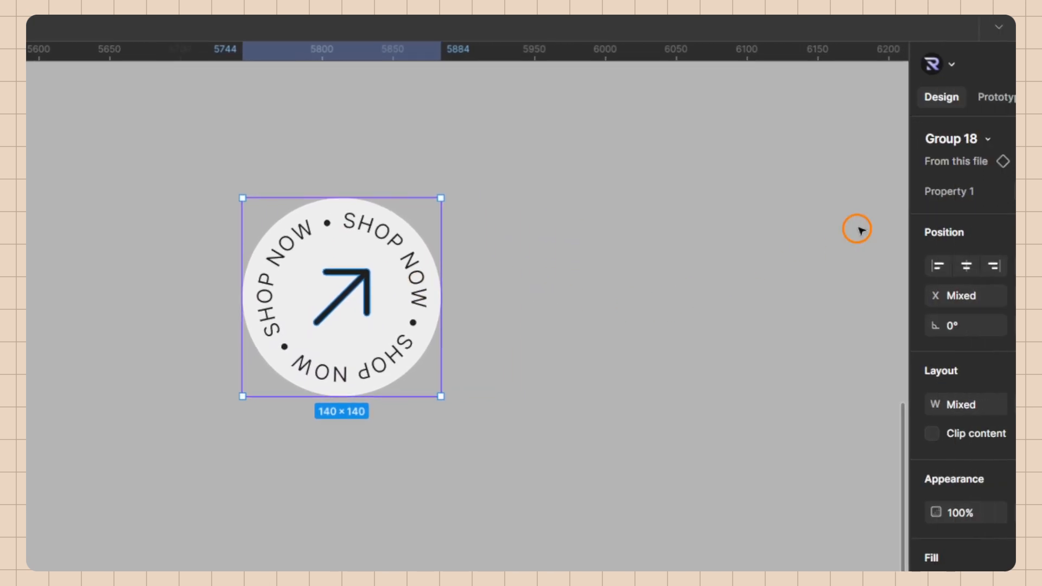
click(851, 271)
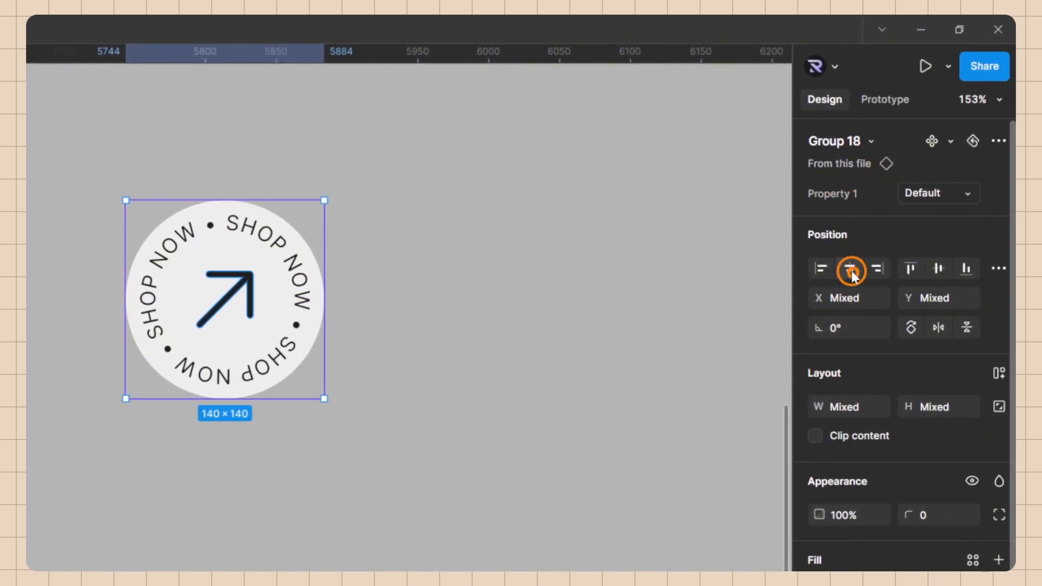
click(940, 271)
key(ctrl+g)
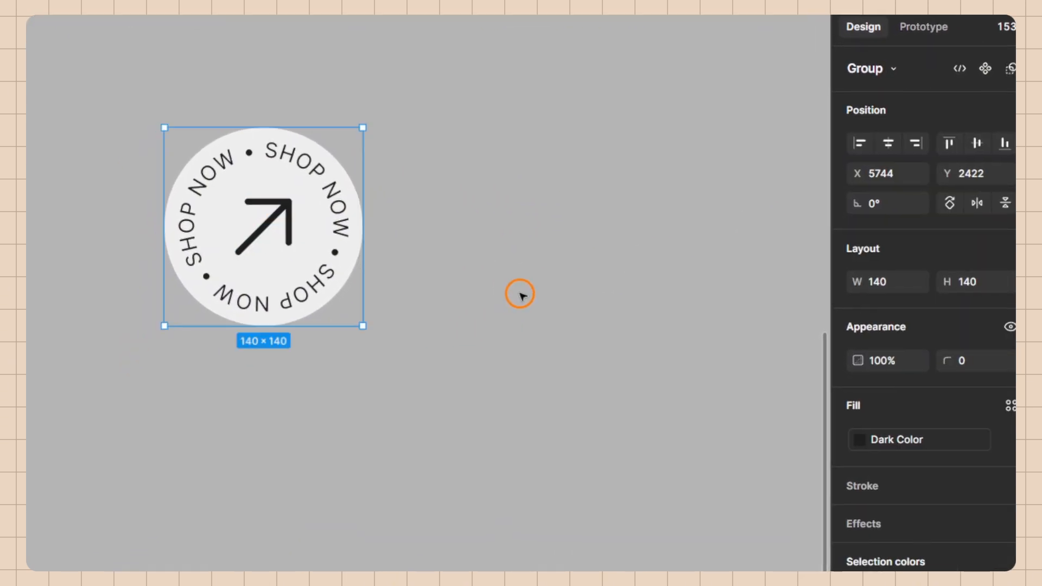
Step: Delete the old SHOP NOW badge from the large photo card in the Adidas frame
scroll(529, 313, down, 7)
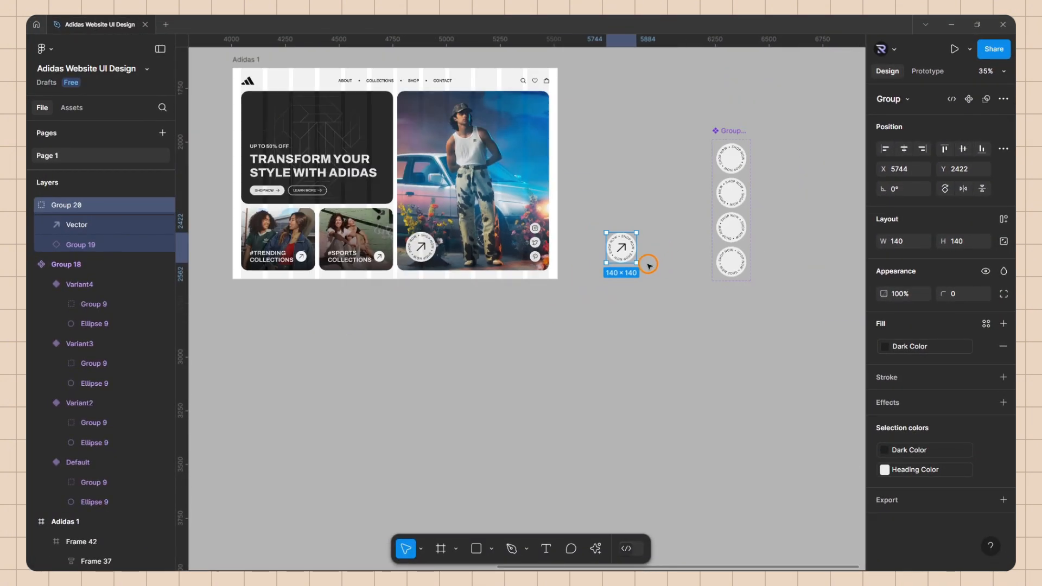
scroll(179, 358, up, 2)
scroll(429, 292, up, 1)
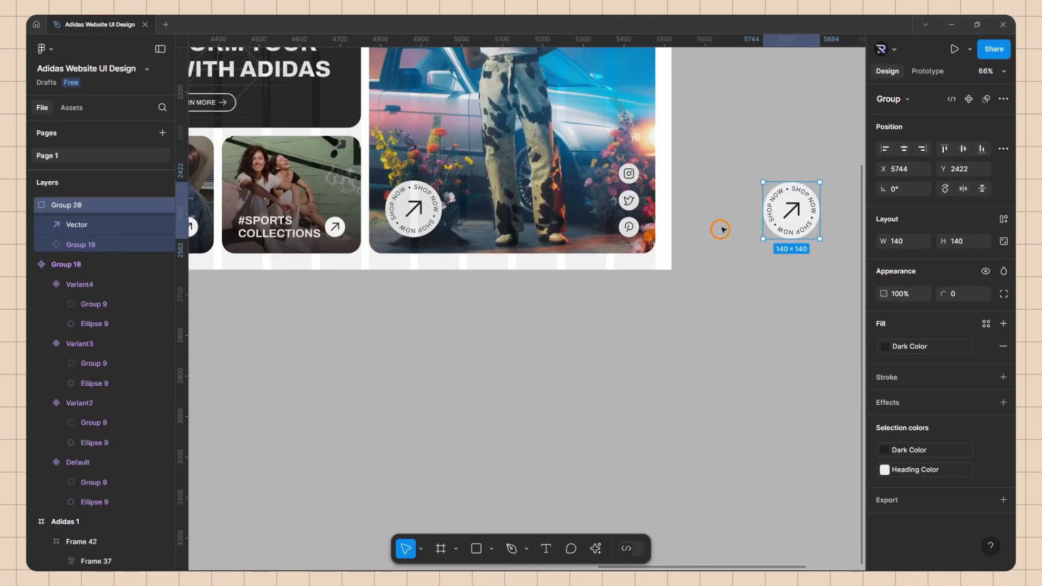
ctrl+click(423, 219)
key(Delete)
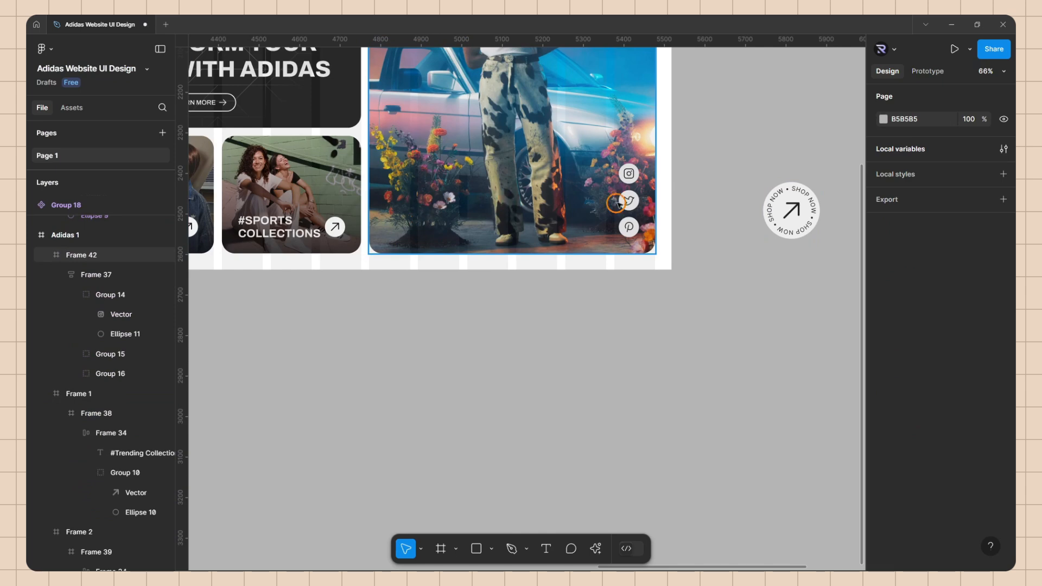
Step: Move the new badge group into the large photo card's lower-left corner, 40 px from the card's left and bottom edges
drag(789, 208, 583, 275)
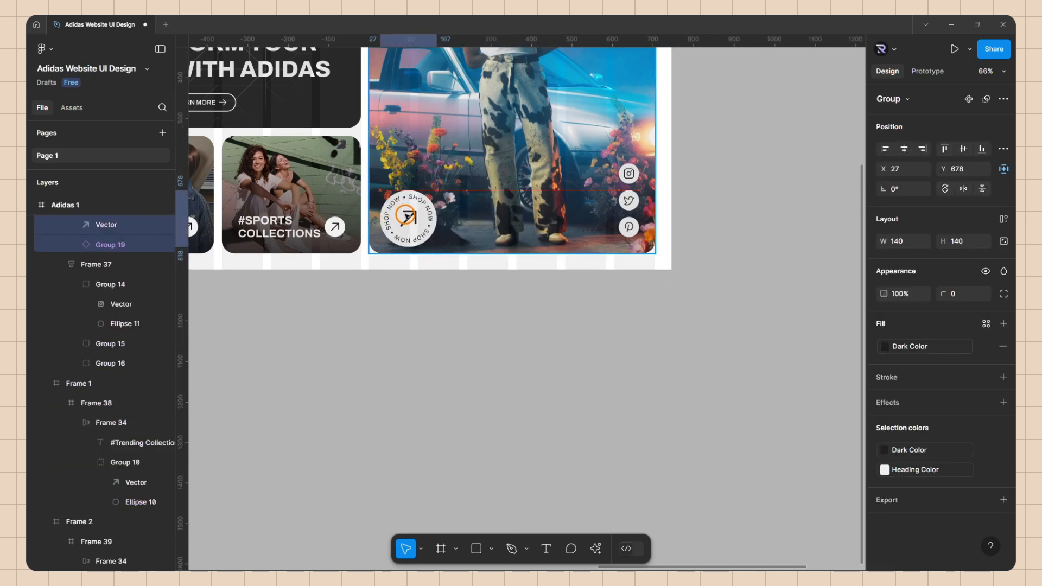
scroll(407, 216, up, 6)
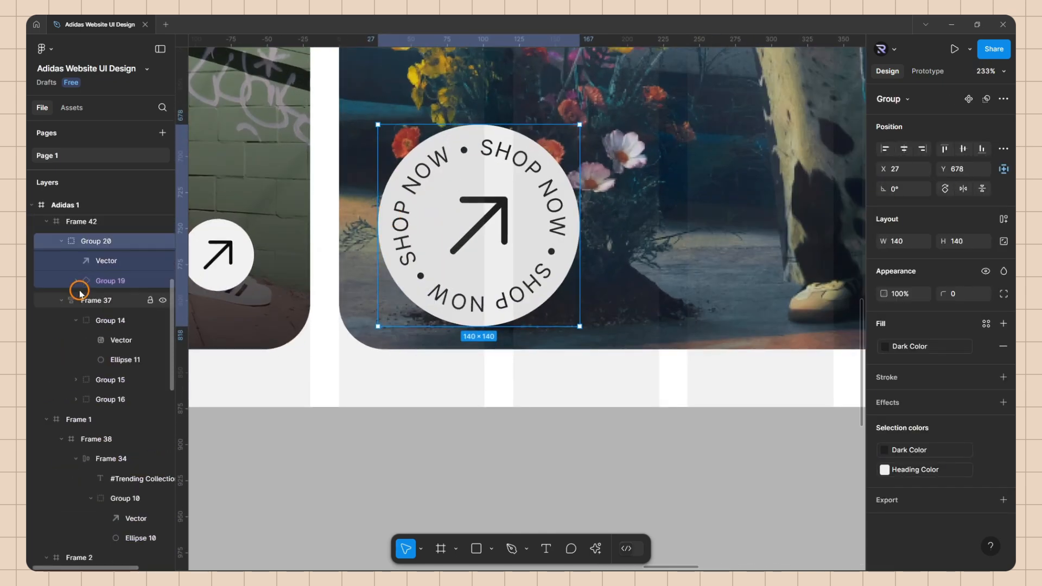
scroll(340, 243, down, 4)
click(344, 237)
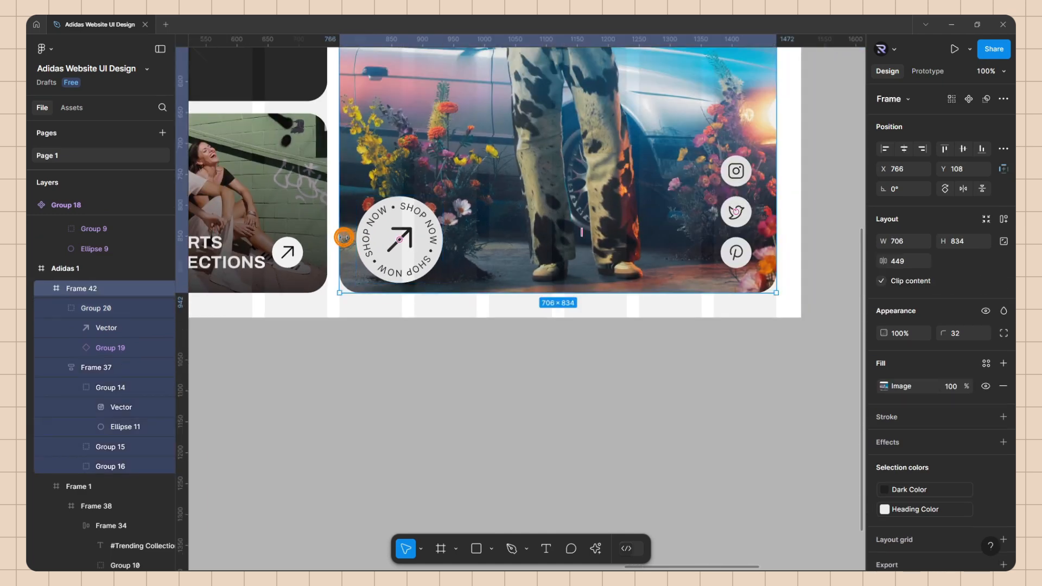
scroll(352, 236, up, 2)
click(384, 236)
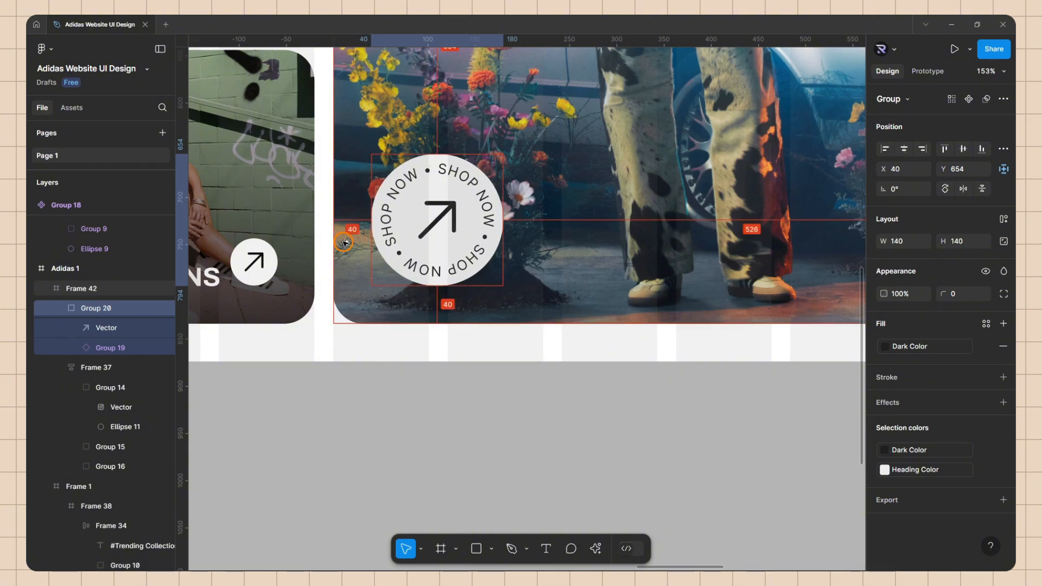
Step: Place a copy of the large photo card on the empty canvas beside the Adidas frame and turn it into a component
scroll(343, 242, down, 10)
scroll(580, 358, up, 3)
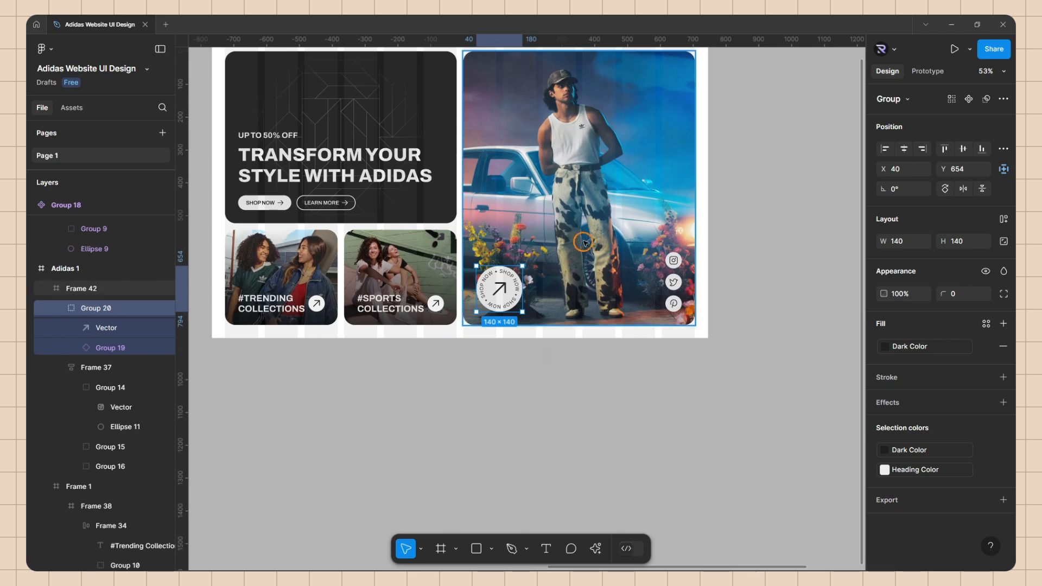
click(577, 175)
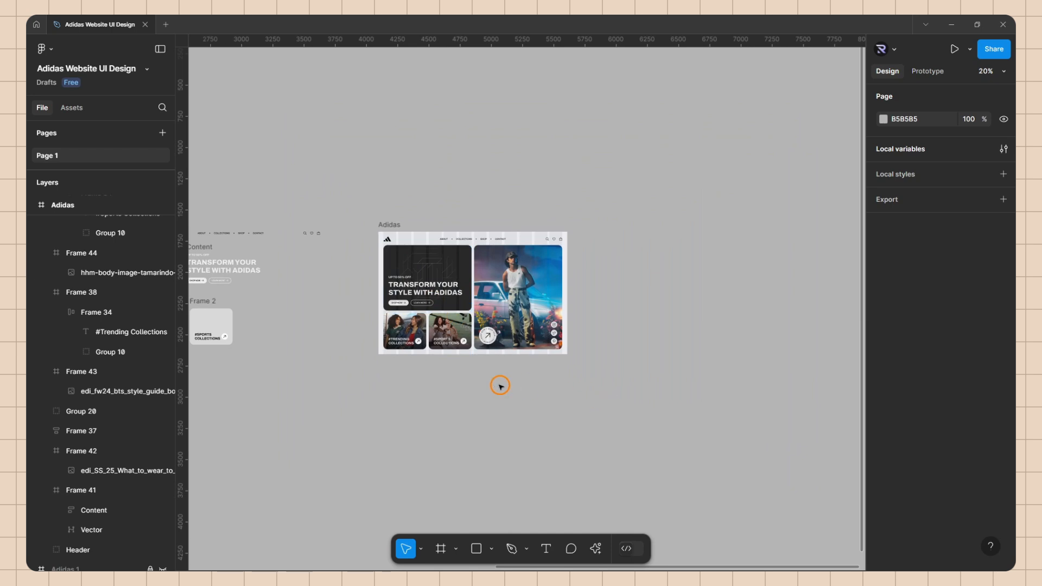
scroll(499, 386, down, 2)
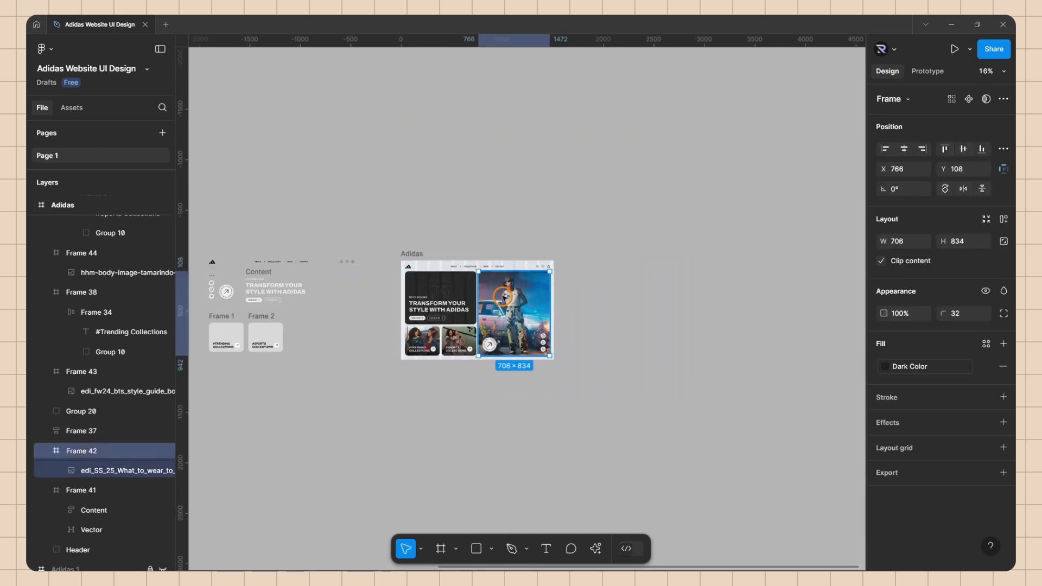
drag(604, 339, 722, 344)
scroll(805, 396, up, 6)
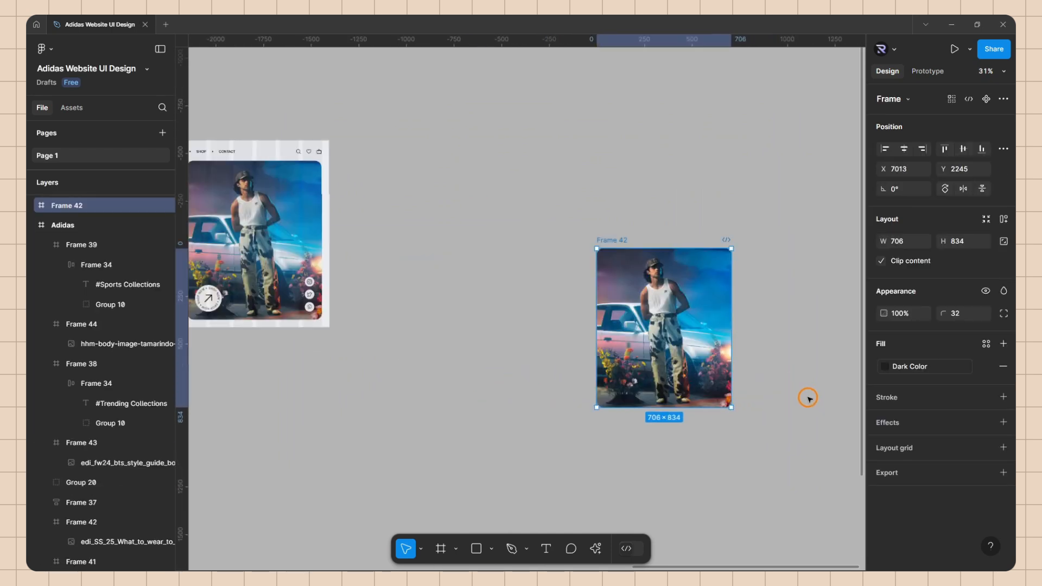
scroll(691, 283, down, 3)
scroll(656, 252, up, 3)
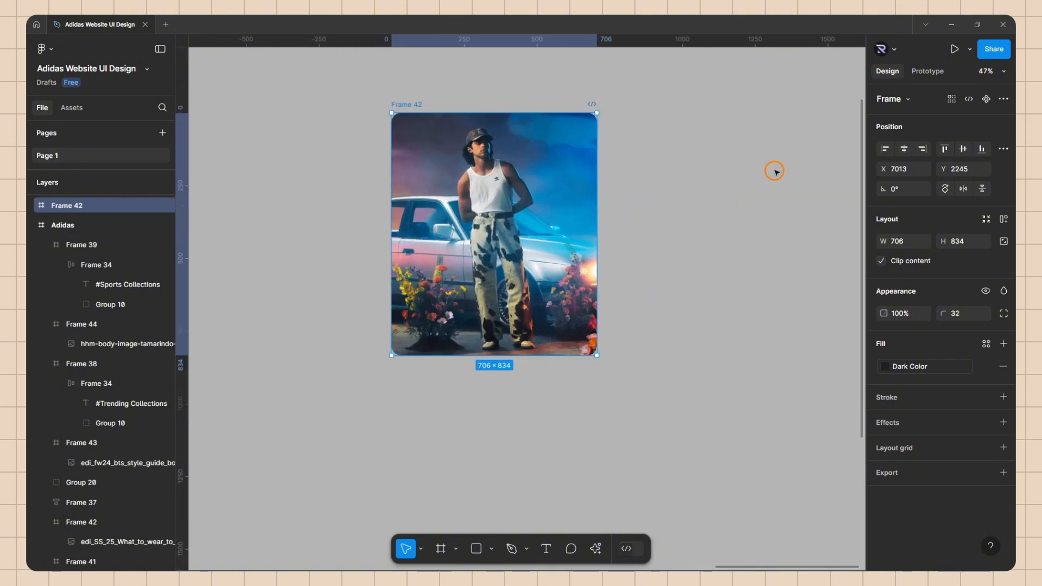
click(987, 100)
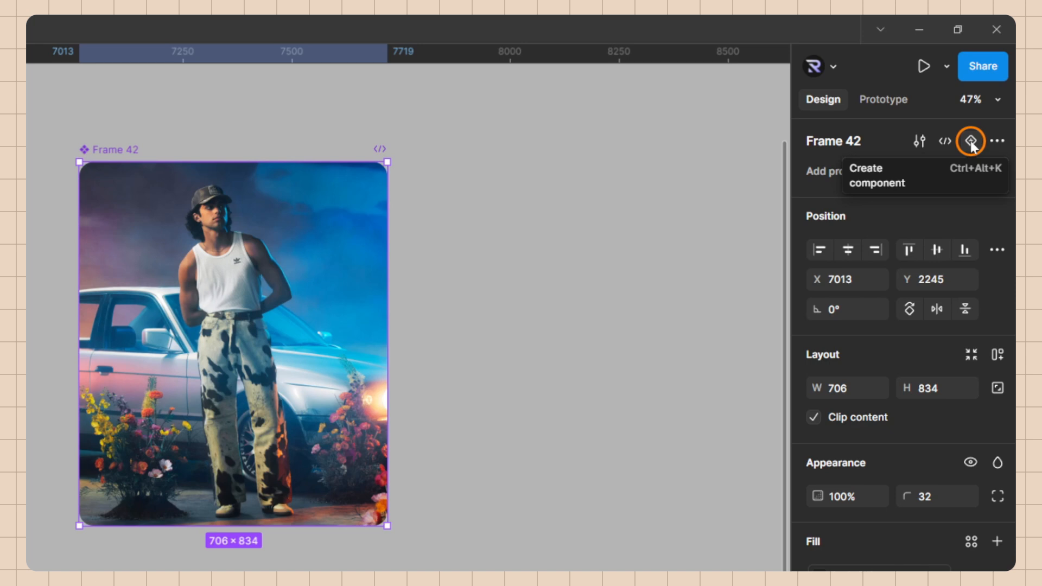
Step: Add a second variant to the large photo component, enlarging its image to 1303 × 902 and centering it horizontally
click(971, 141)
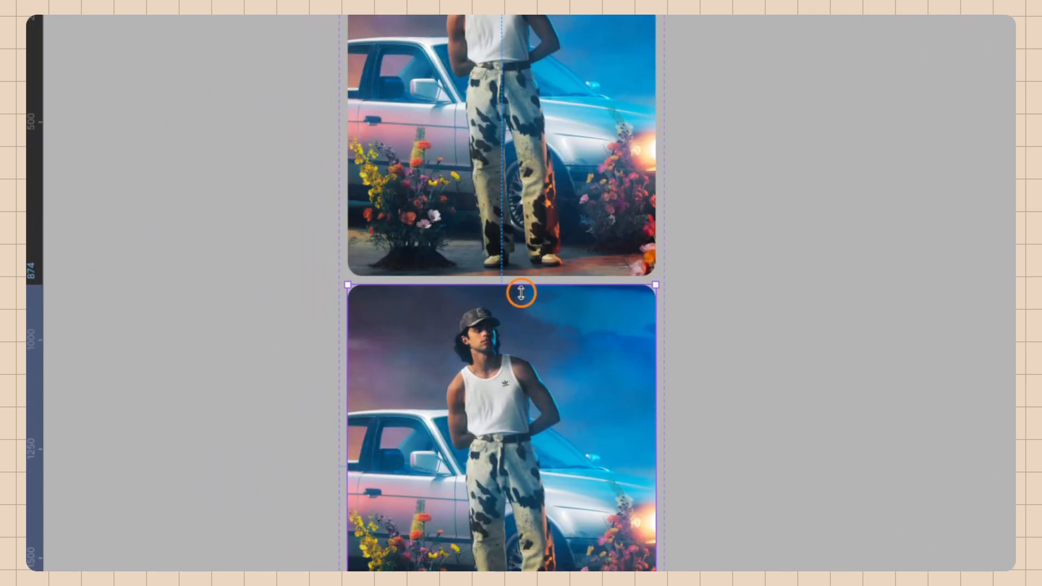
double_click(522, 296)
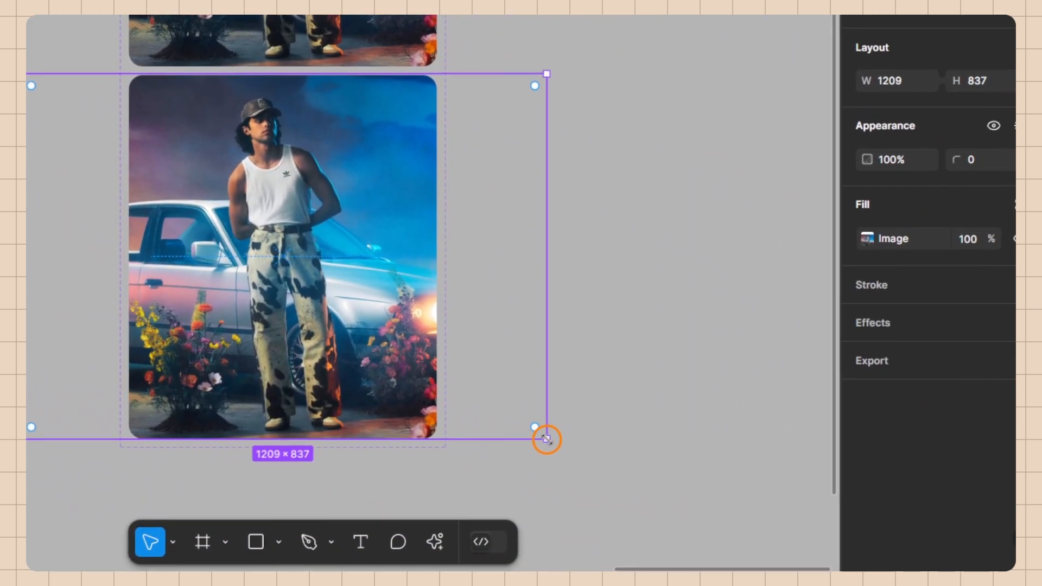
drag(547, 439, 529, 457)
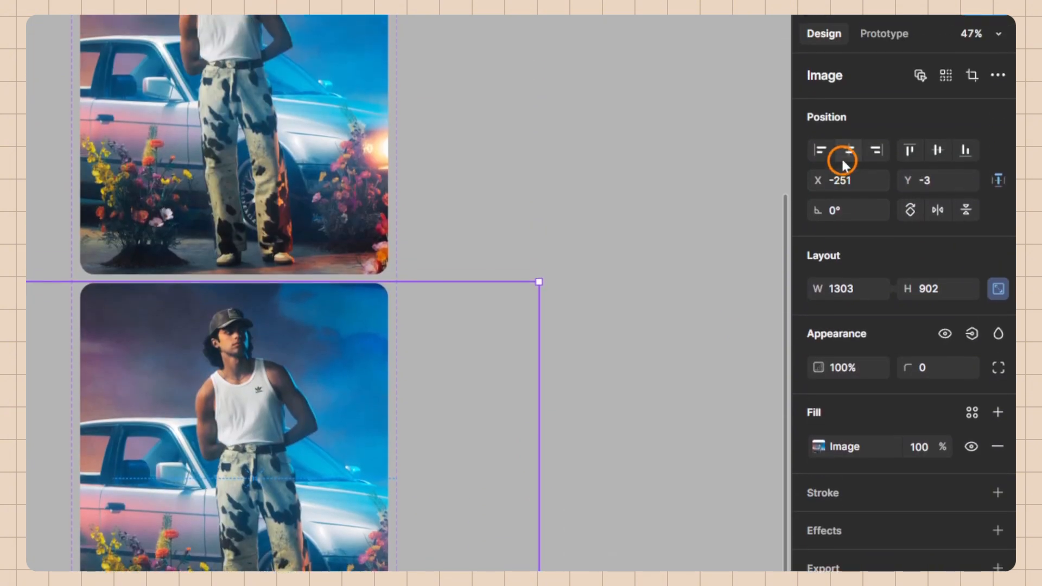
click(847, 155)
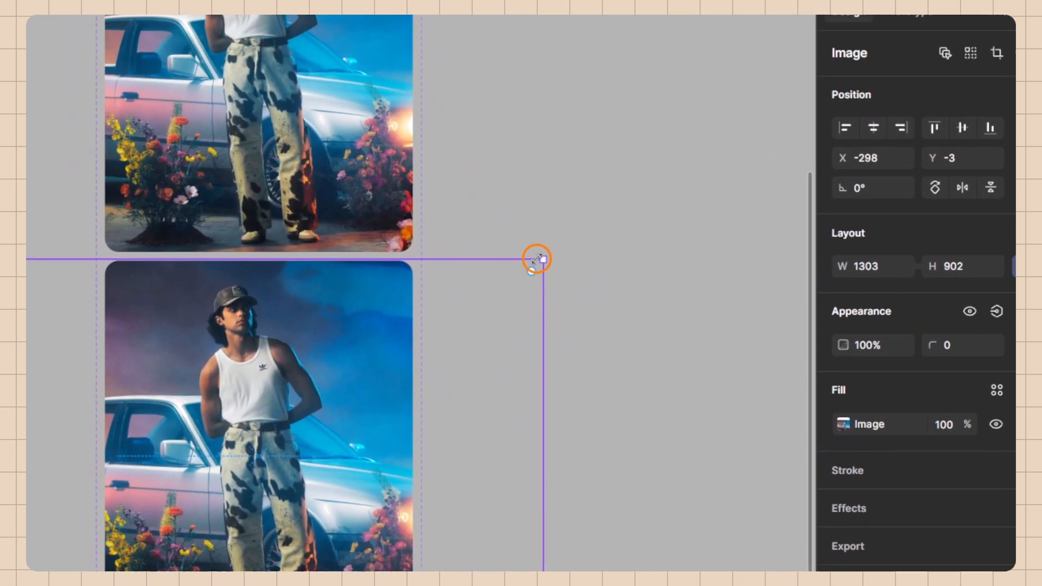
Step: Enlarge the second variant's image to 1325 × 917 and rotate it to about -2.76°
drag(519, 328, 527, 322)
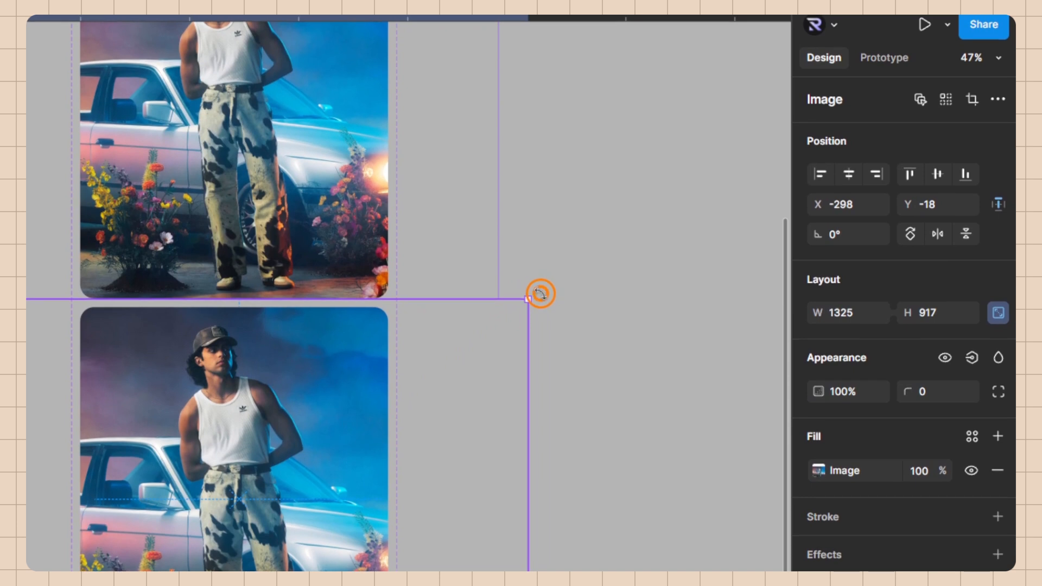
drag(548, 296, 558, 295)
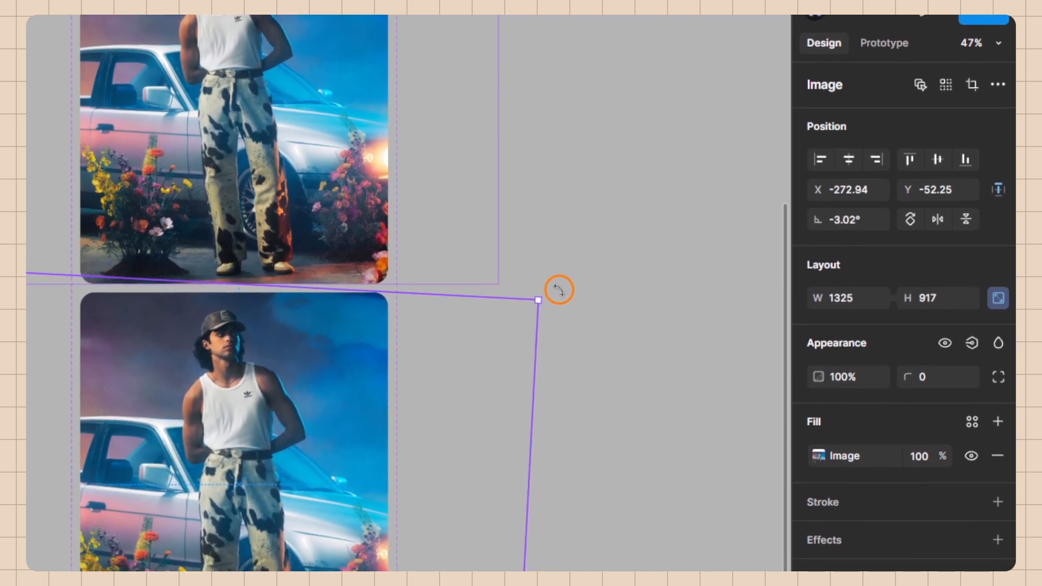
mouse_move(430, 456)
mouse_down()
mouse_move(427, 441)
mouse_move(432, 452)
mouse_up()
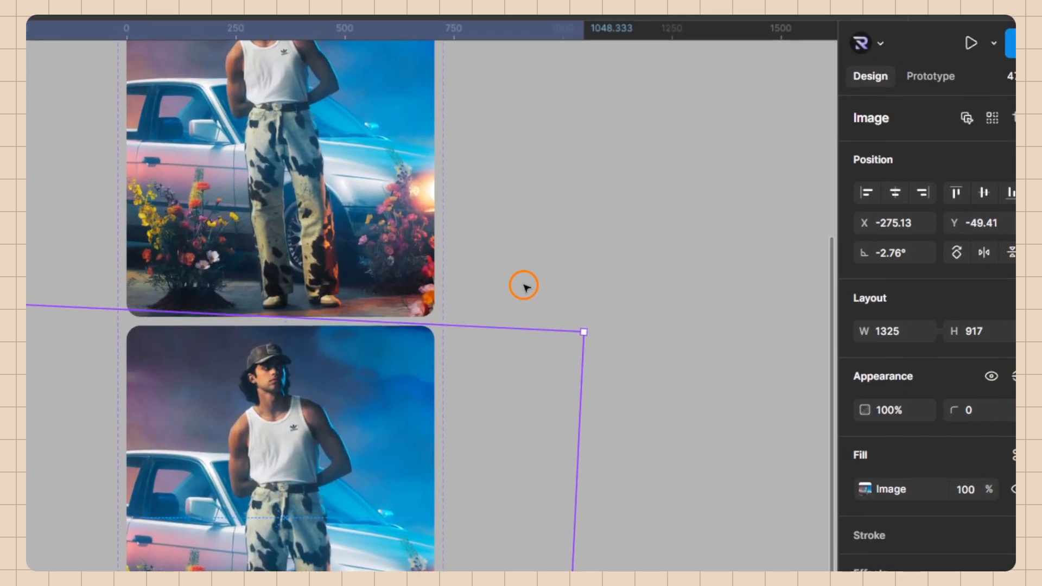
Step: Add a While hovering interaction that changes the large photo component's first variant to Variant2
click(971, 34)
click(901, 97)
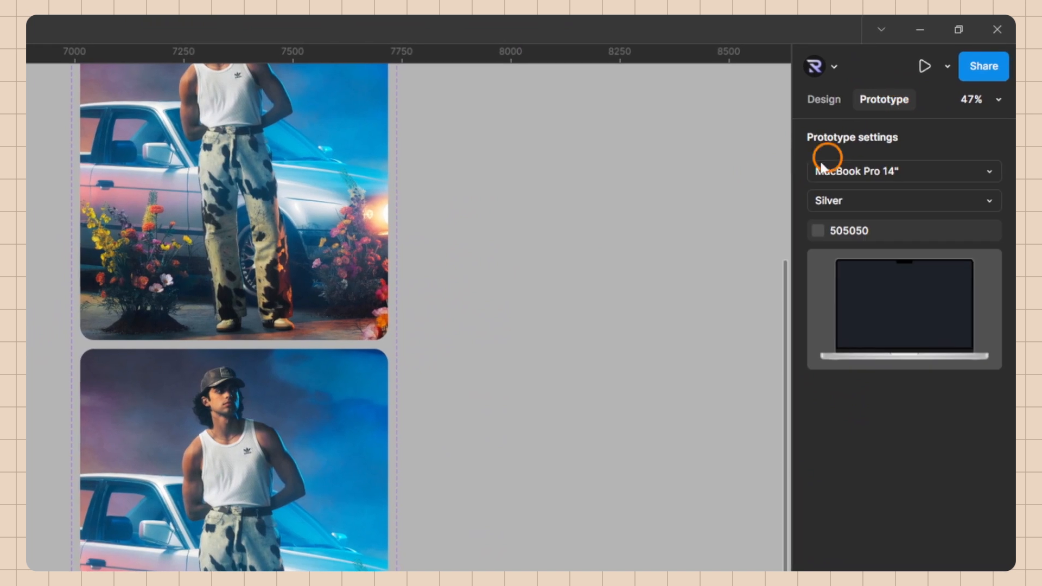
click(253, 297)
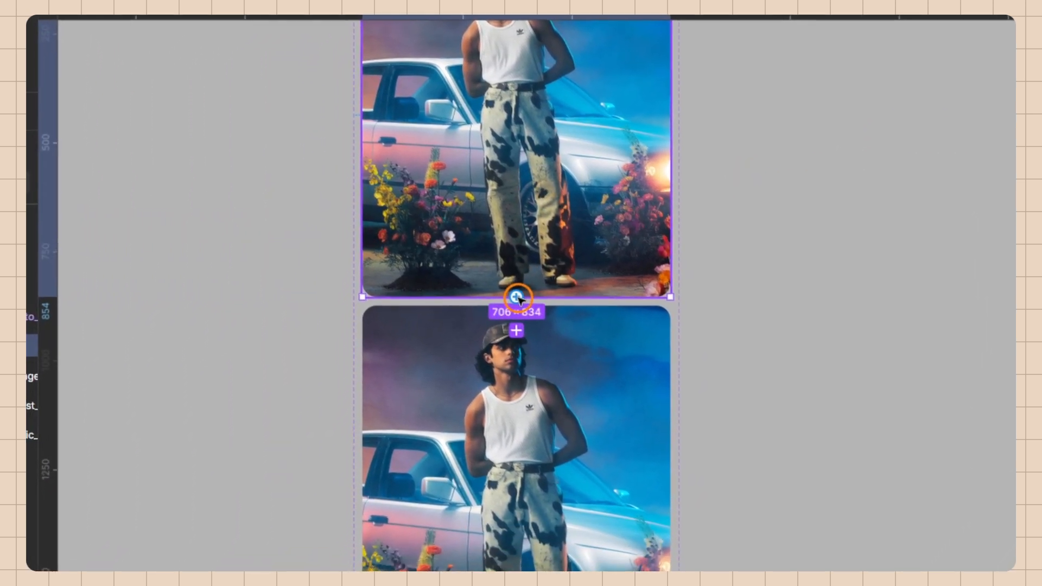
click(519, 321)
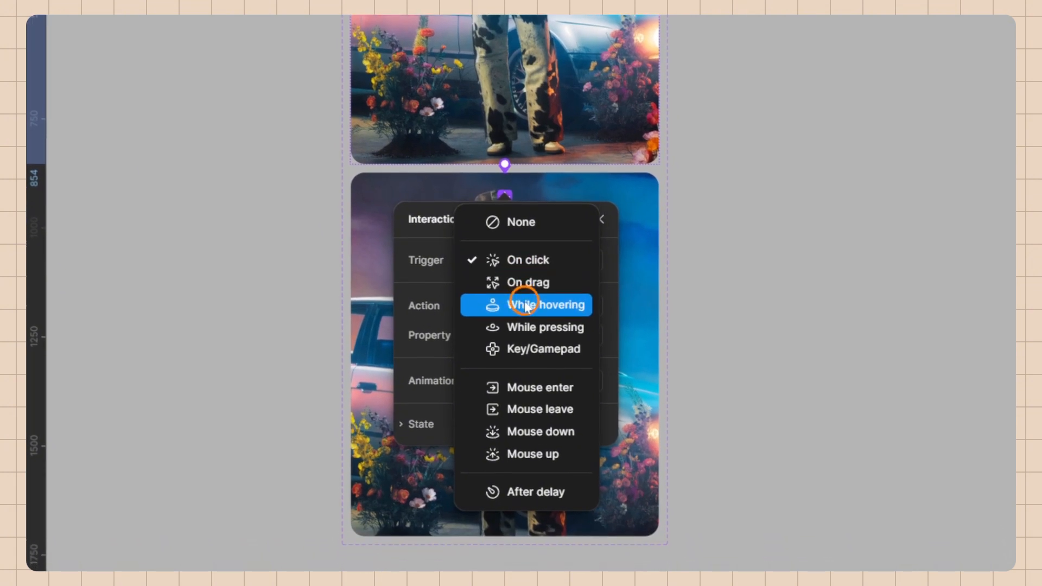
click(529, 302)
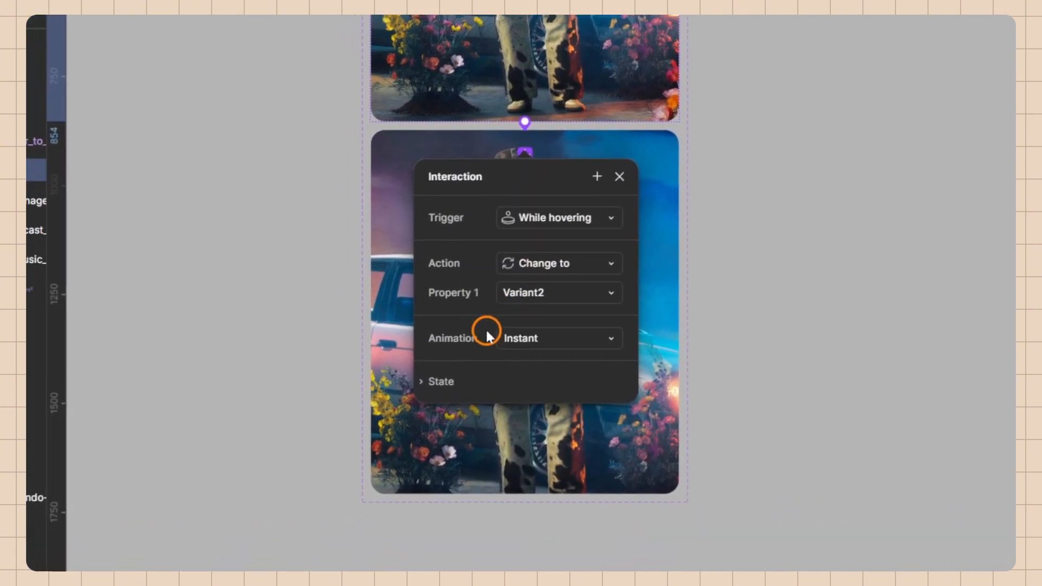
Step: Set the hover interaction's animation to Smart animate with an Ease in and out curve and a 600 ms duration
click(504, 372)
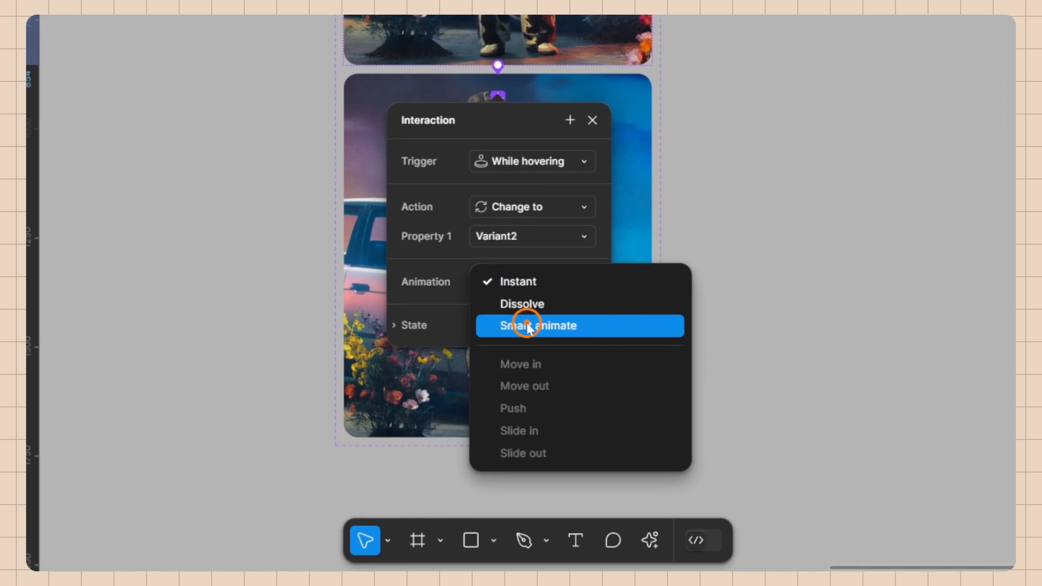
click(498, 308)
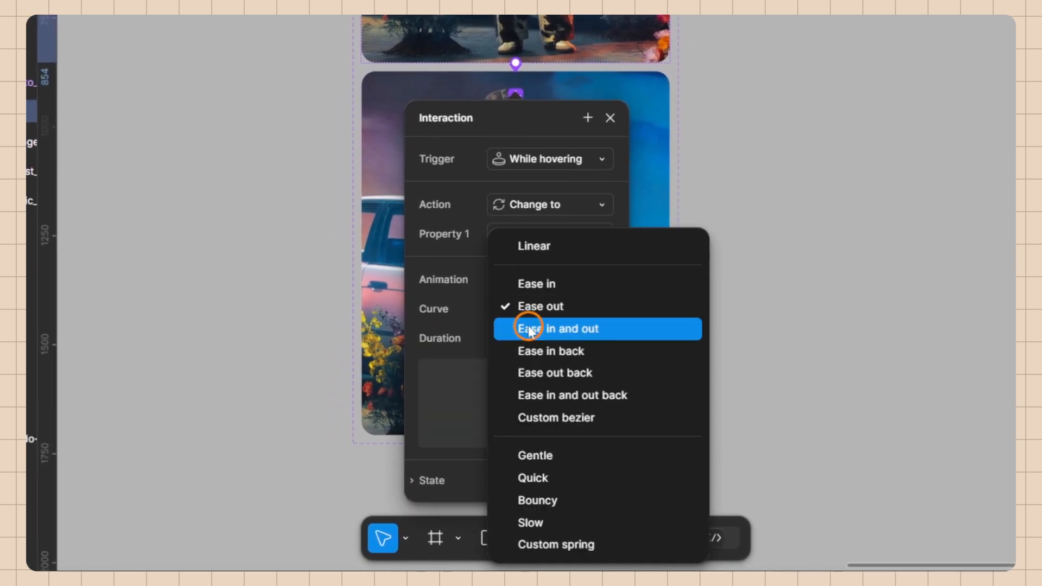
click(529, 330)
click(517, 339)
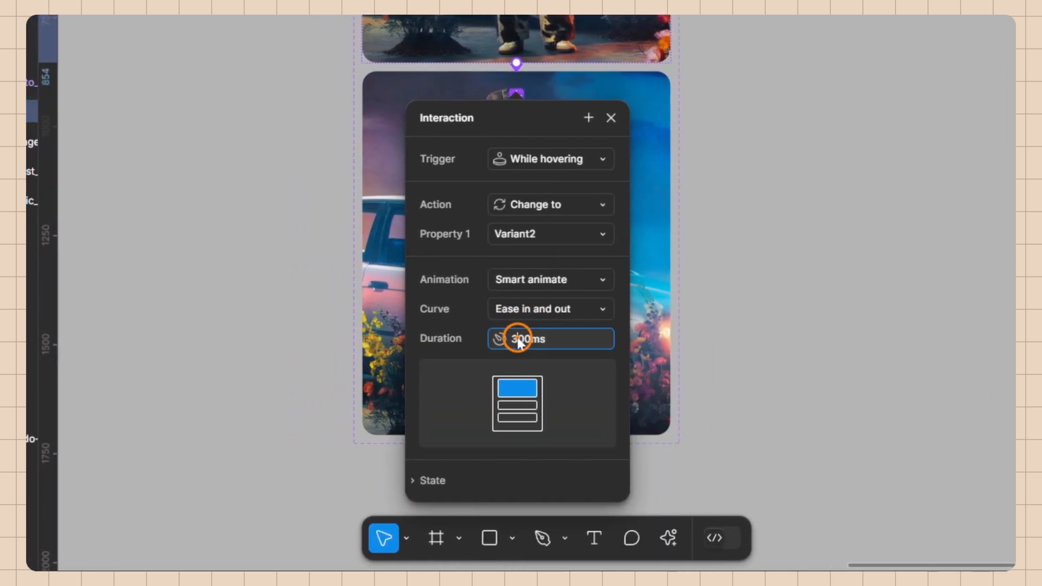
click(521, 340)
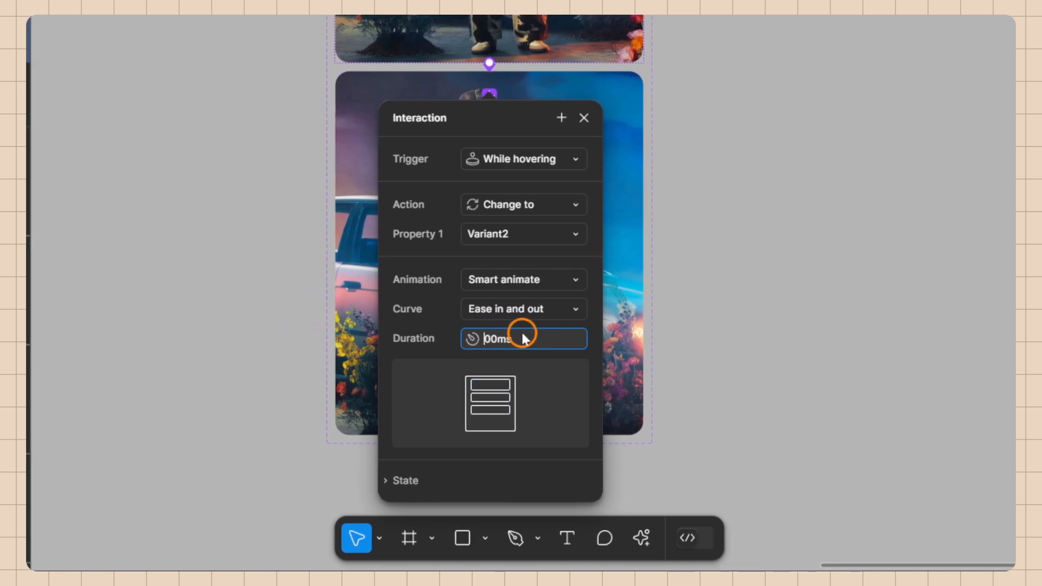
click(418, 316)
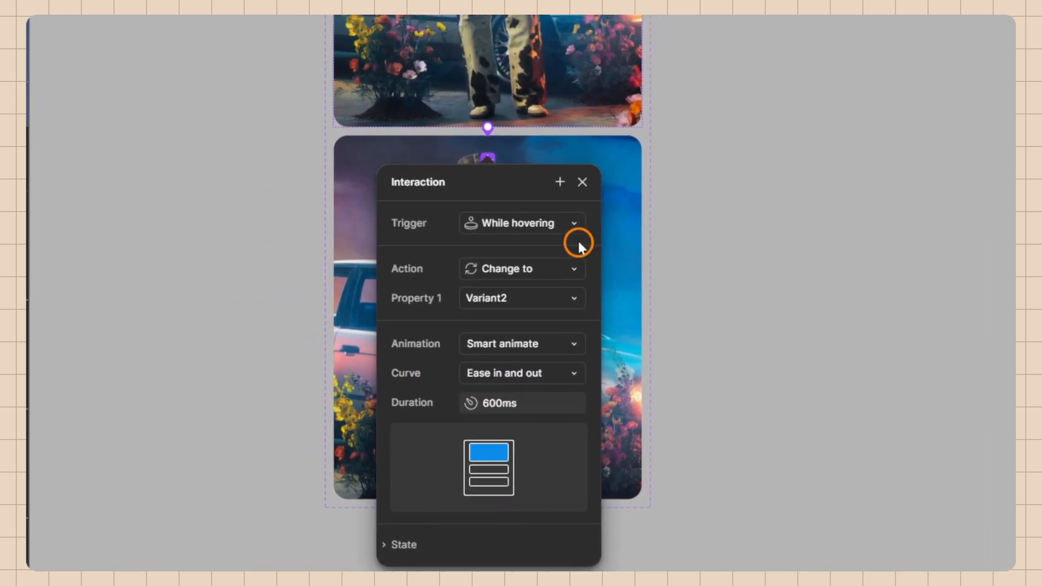
click(534, 252)
Step: Place an instance of the large photo component's first variant on the empty canvas near the Adidas frame
scroll(661, 292, down, 5)
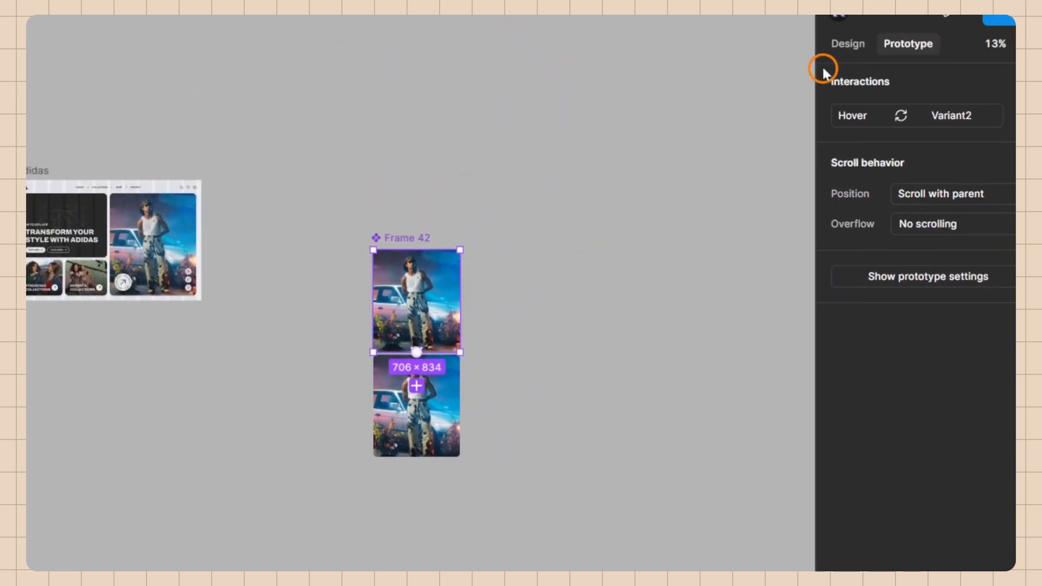
click(848, 43)
drag(404, 332, 242, 407)
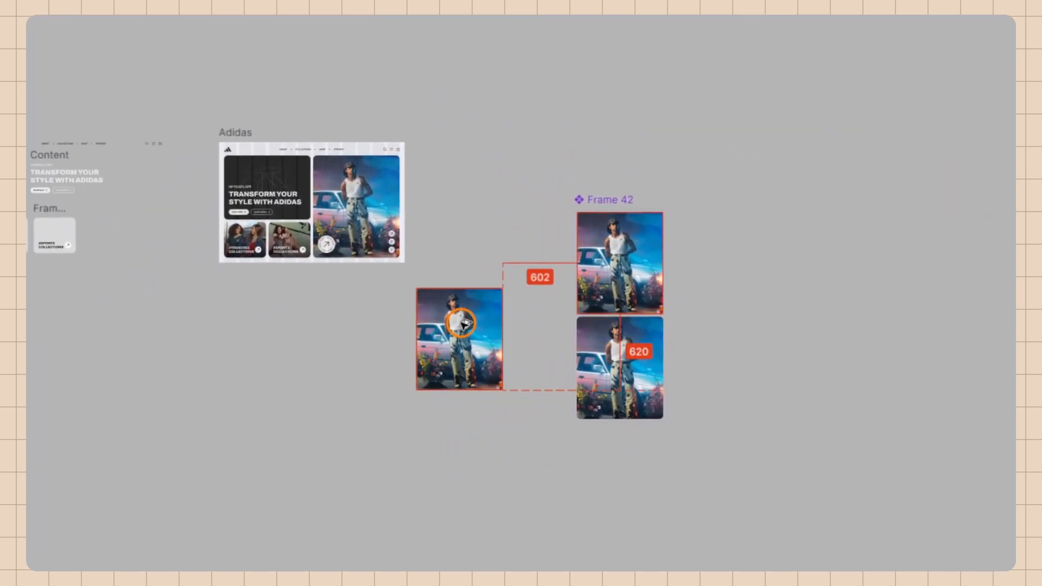
scroll(437, 283, up, 4)
scroll(405, 272, up, 3)
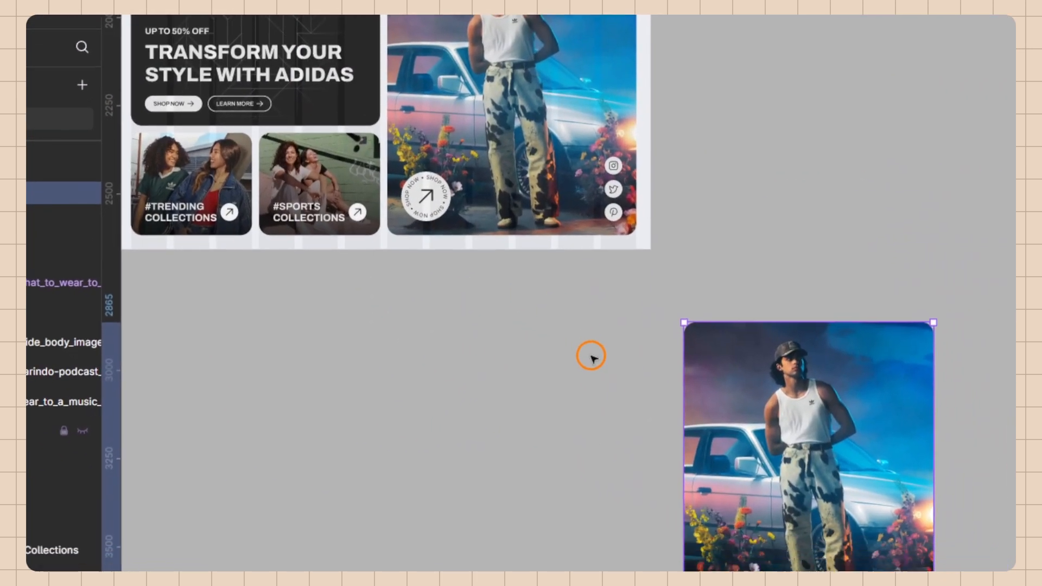
scroll(561, 386, down, 3)
Step: Replace the Adidas frame's large photo card with the component instance at X 766, Y 108, behind the badge and social icons
click(514, 163)
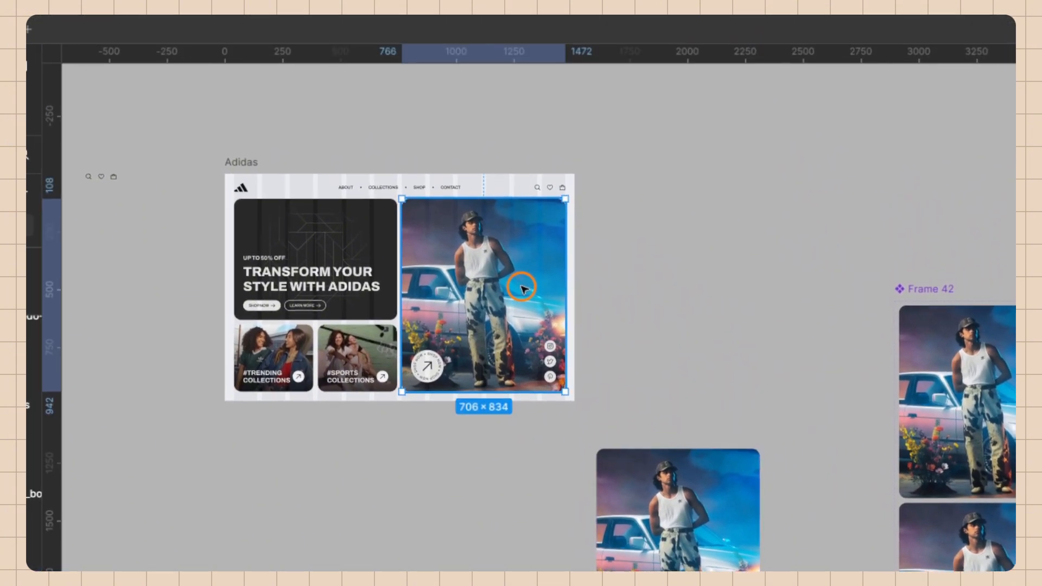
drag(700, 529, 522, 273)
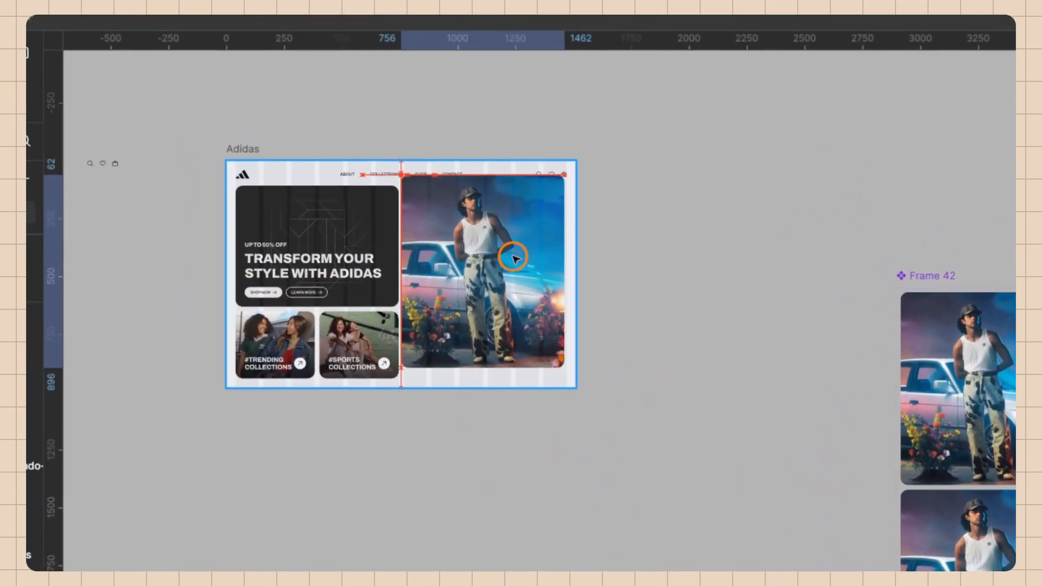
scroll(522, 275, up, 4)
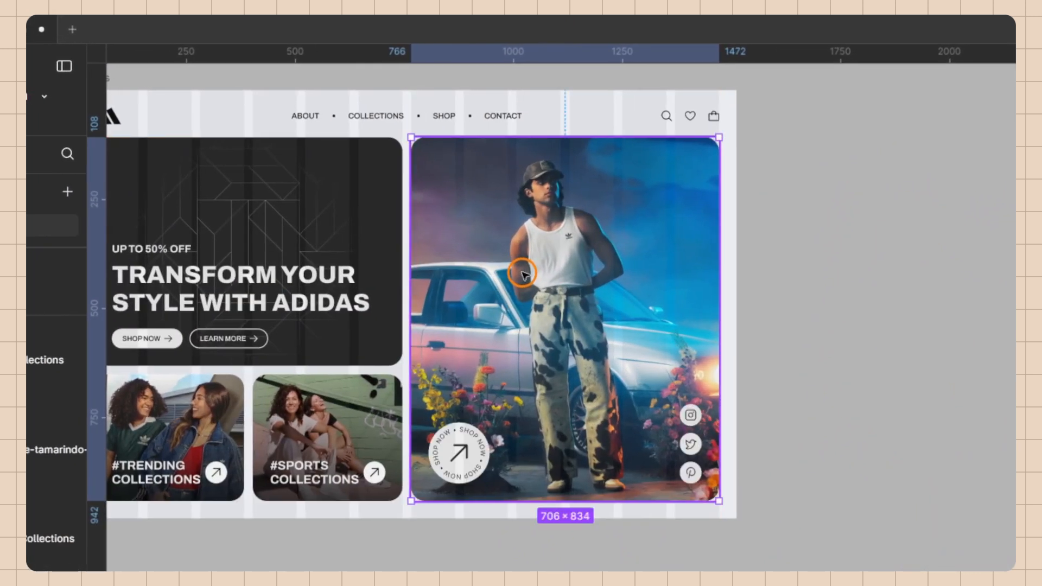
scroll(549, 283, down, 2)
click(791, 336)
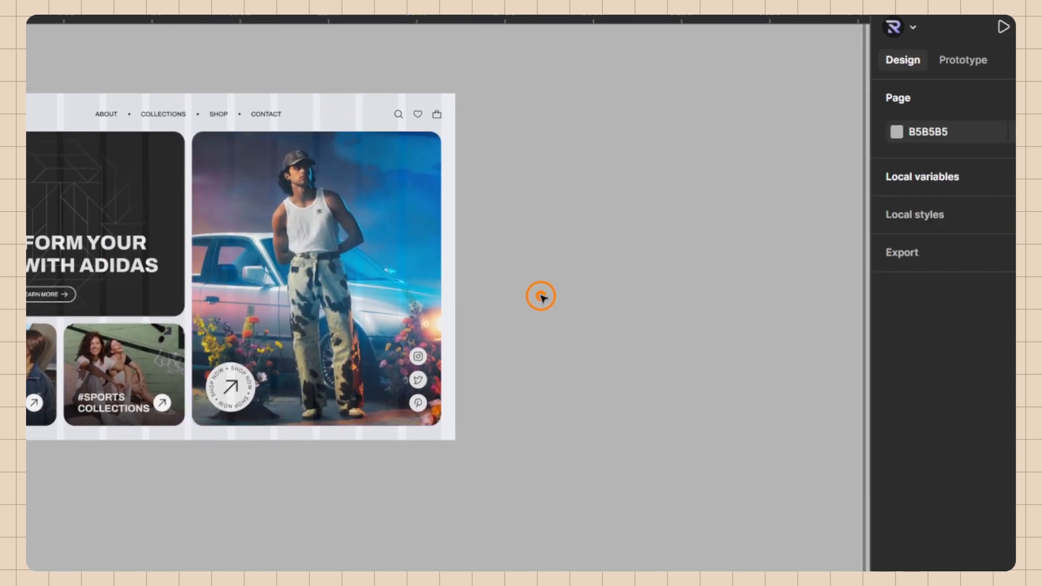
scroll(541, 296, down, 2)
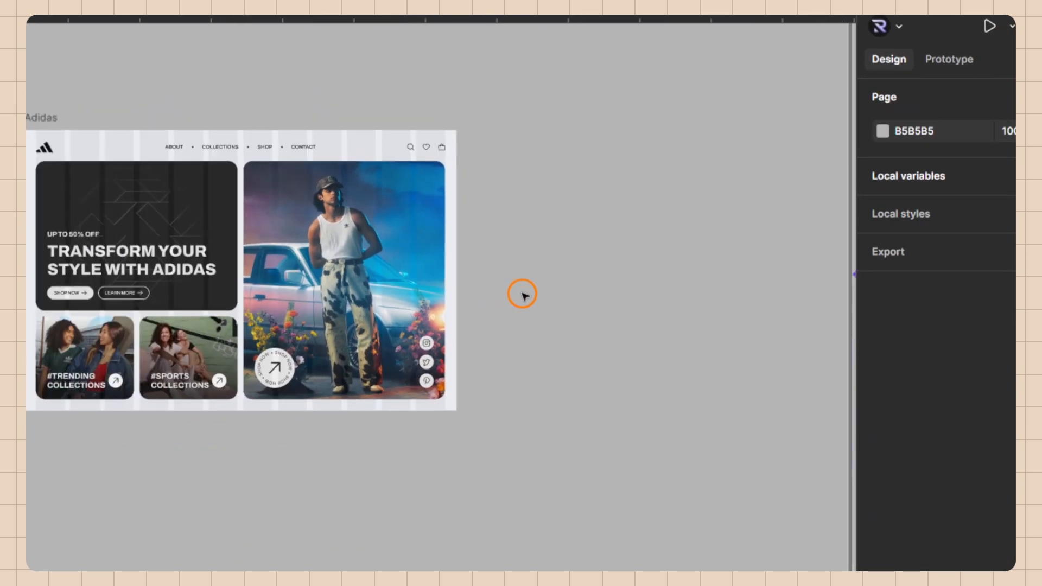
Step: Place a copy of the Trending Collections photo card on the empty canvas beside the large photo component
click(432, 341)
key(alt)
click(373, 320)
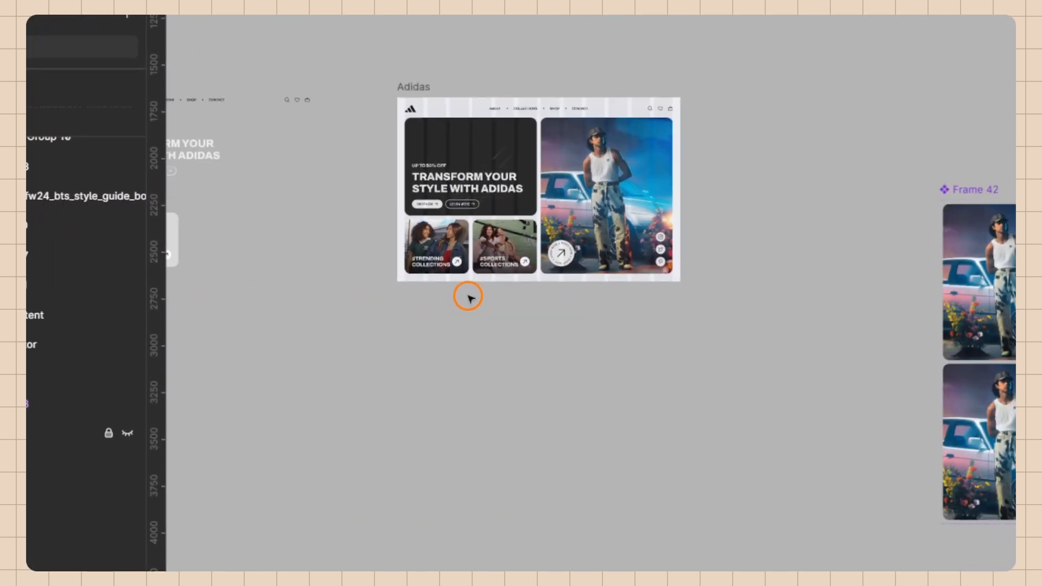
click(255, 232)
drag(523, 293, 677, 479)
scroll(640, 413, down, 3)
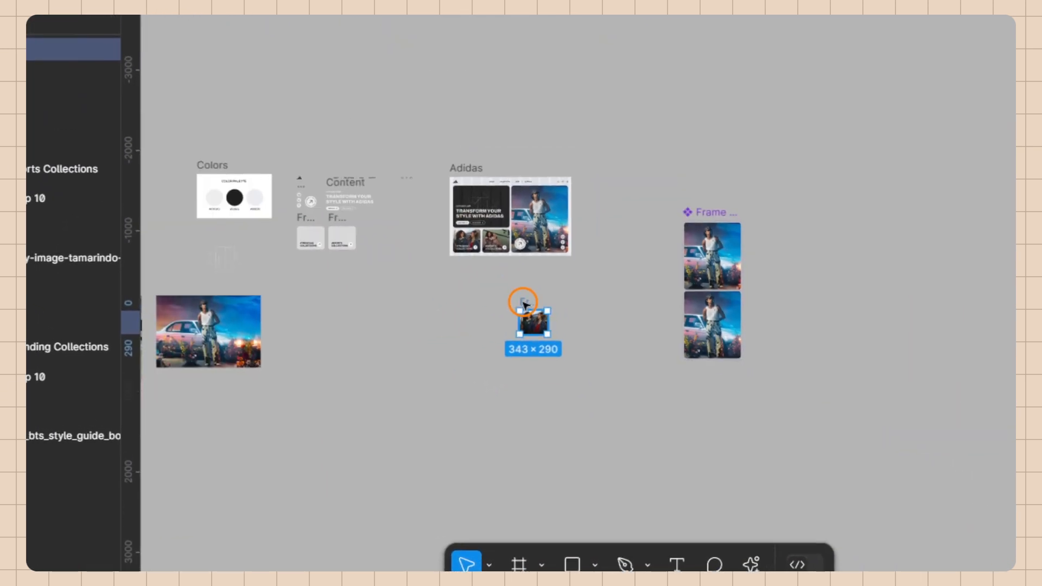
mouse_move(523, 303)
mouse_down()
mouse_move(702, 374)
mouse_move(548, 259)
mouse_move(524, 291)
mouse_up()
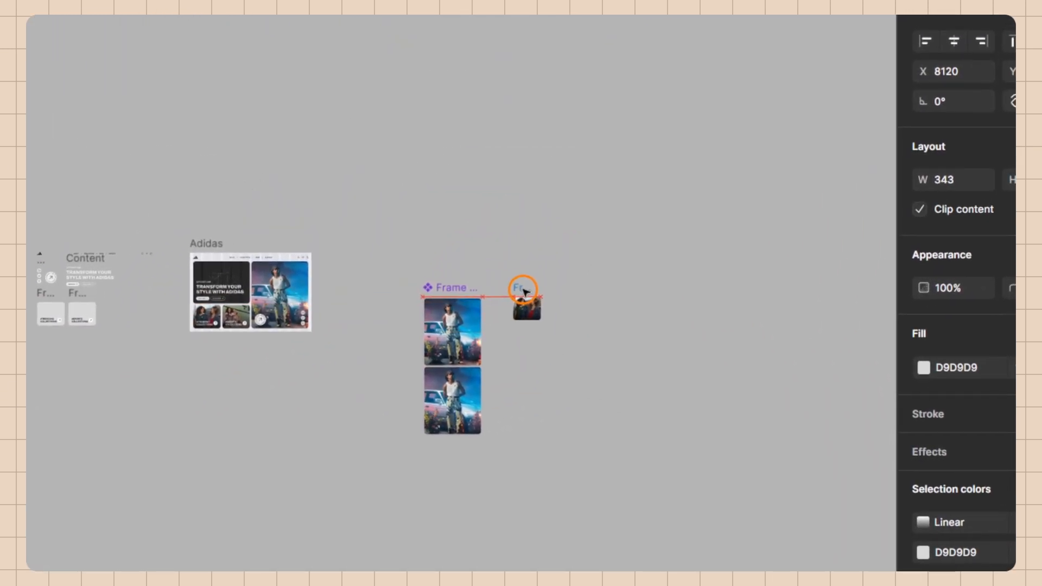
Step: Turn the copied Trending Collections photo card into a component and add a second variant
scroll(567, 318, up, 5)
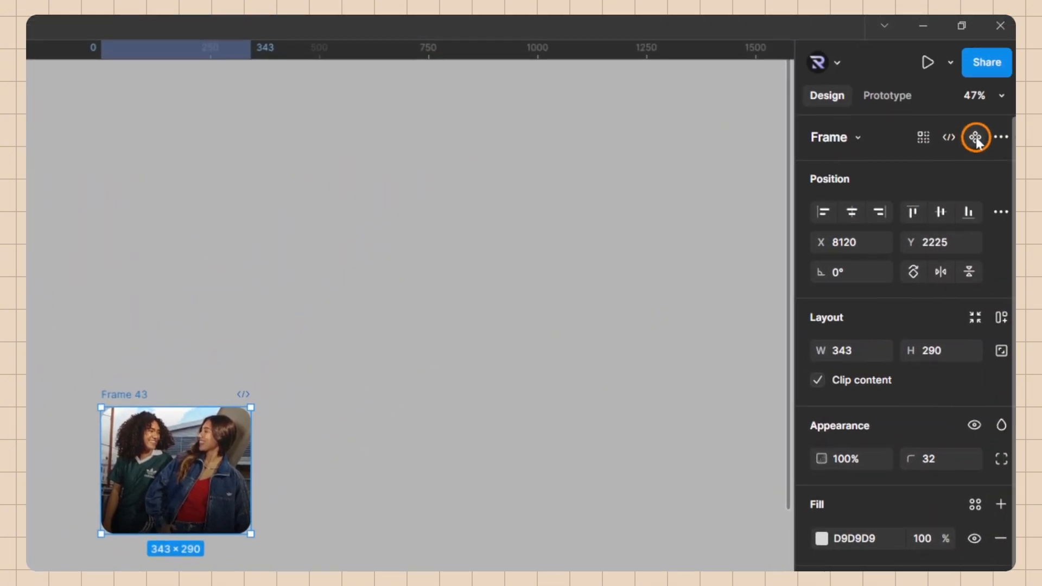
click(972, 142)
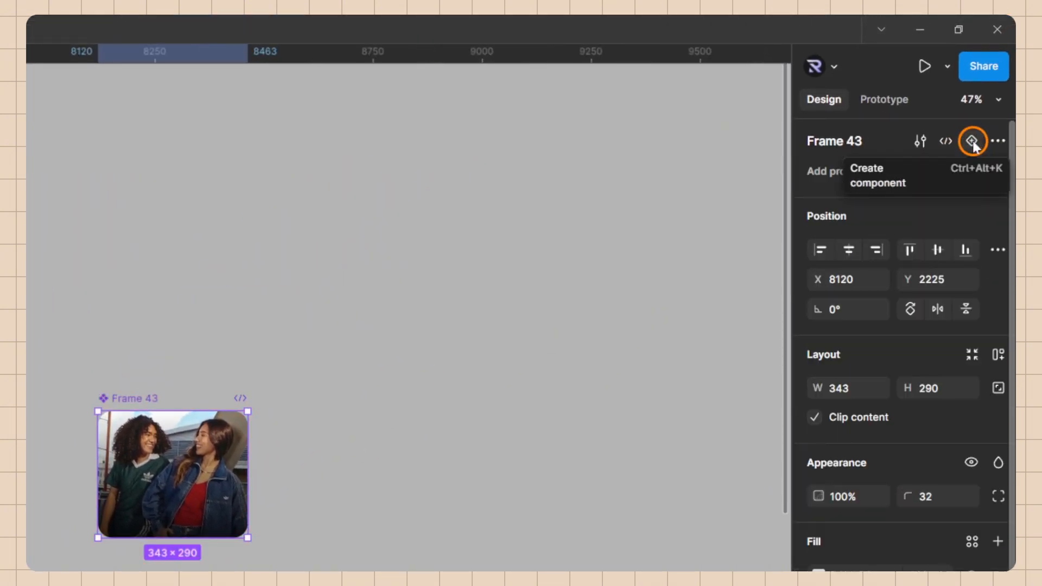
click(972, 142)
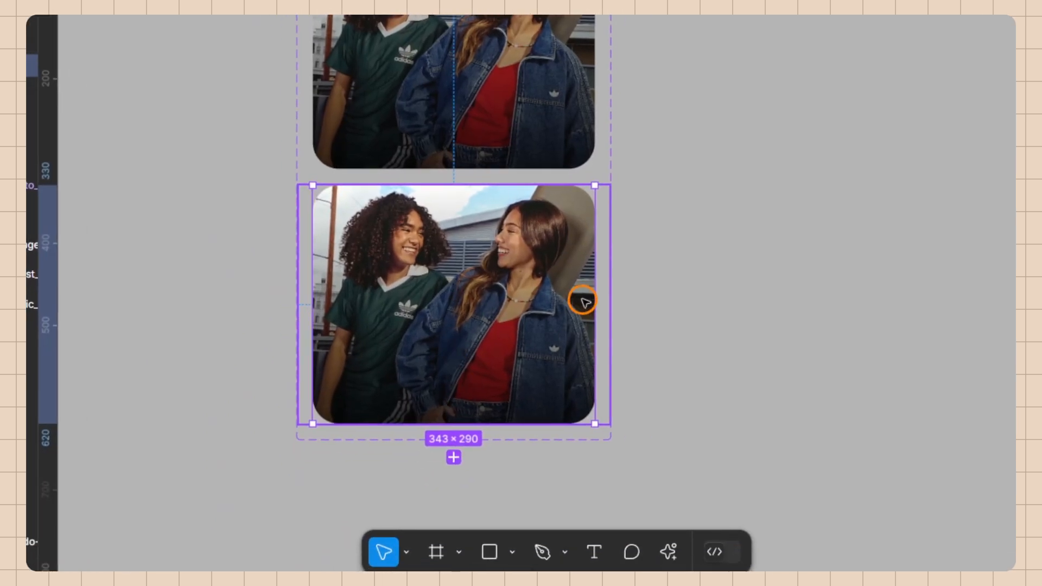
Step: Enlarge the image in the second Trending Collections variant to 419 × 322, centered horizontally, and rotate it to -4°
double_click(510, 279)
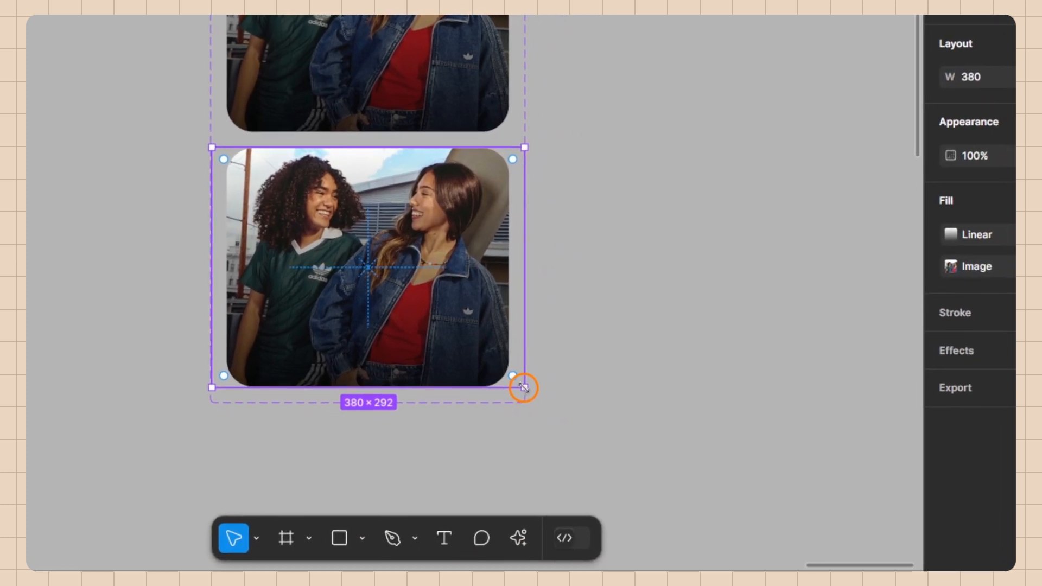
drag(524, 387, 548, 414)
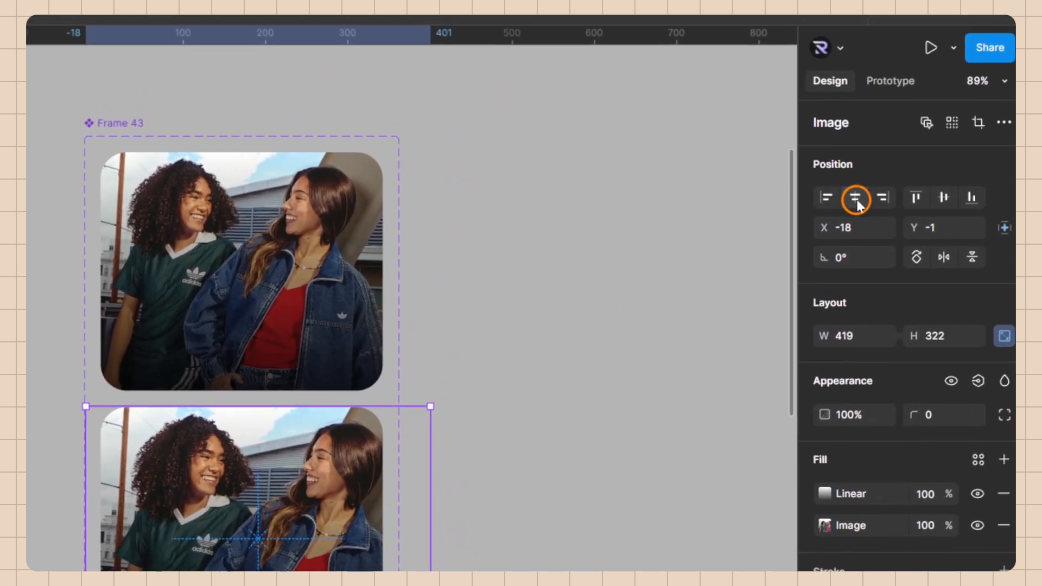
click(854, 211)
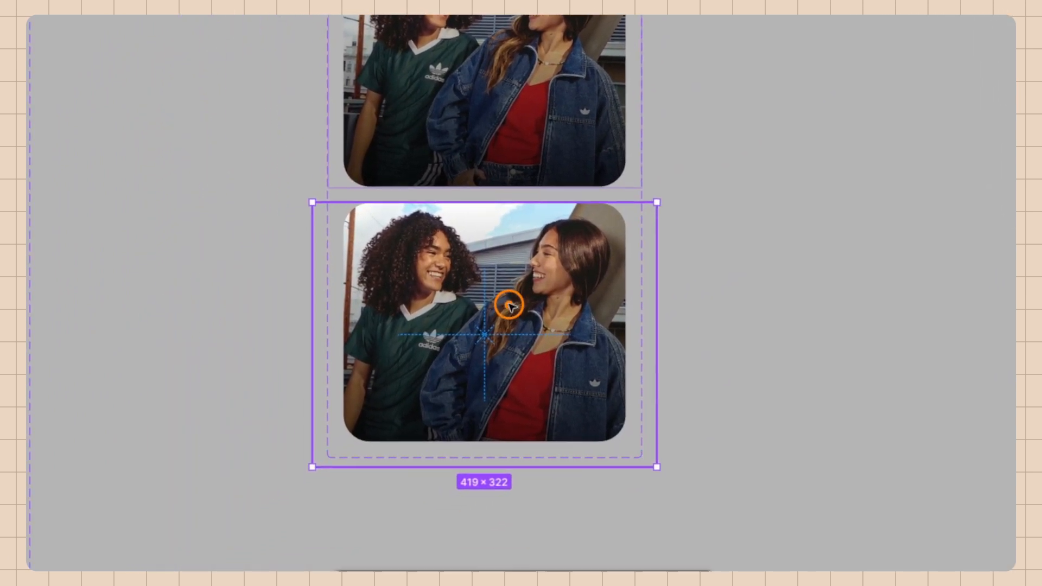
drag(509, 305, 521, 292)
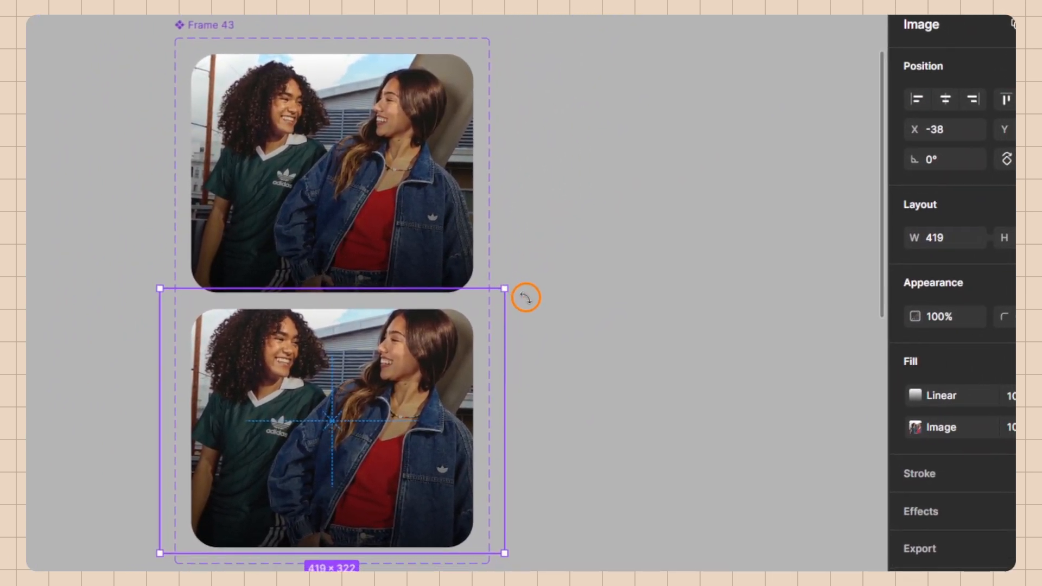
drag(518, 288, 526, 302)
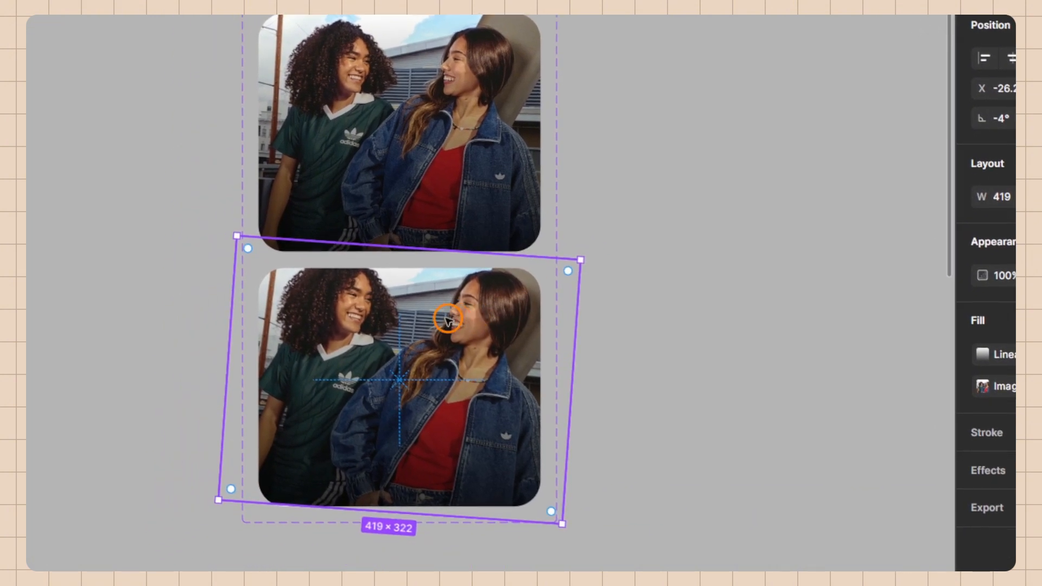
Step: Center the rotated image within the second Trending Collections variant, at X -25.54, Y -29
drag(377, 363, 373, 368)
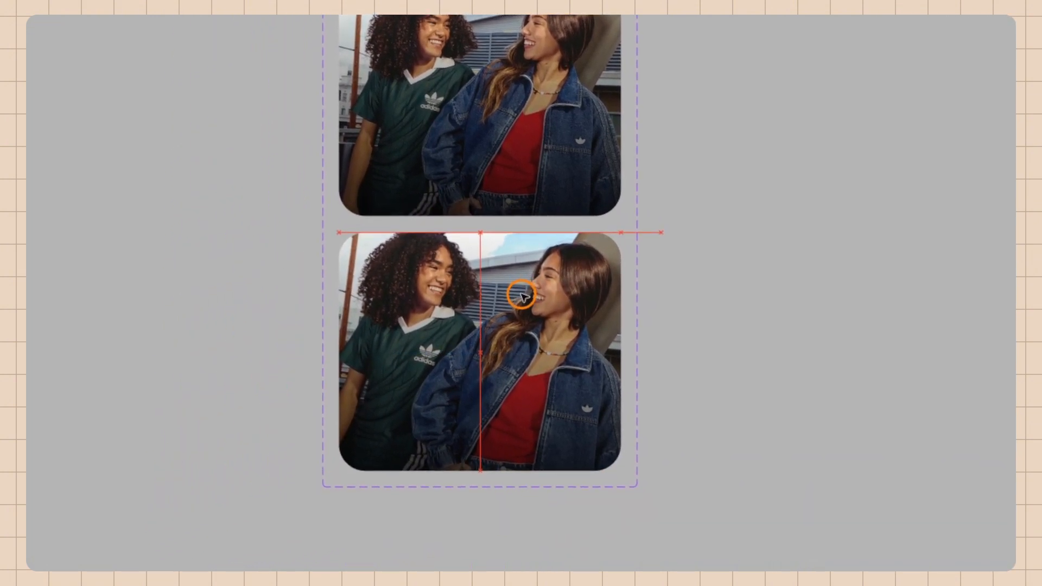
drag(521, 294, 522, 295)
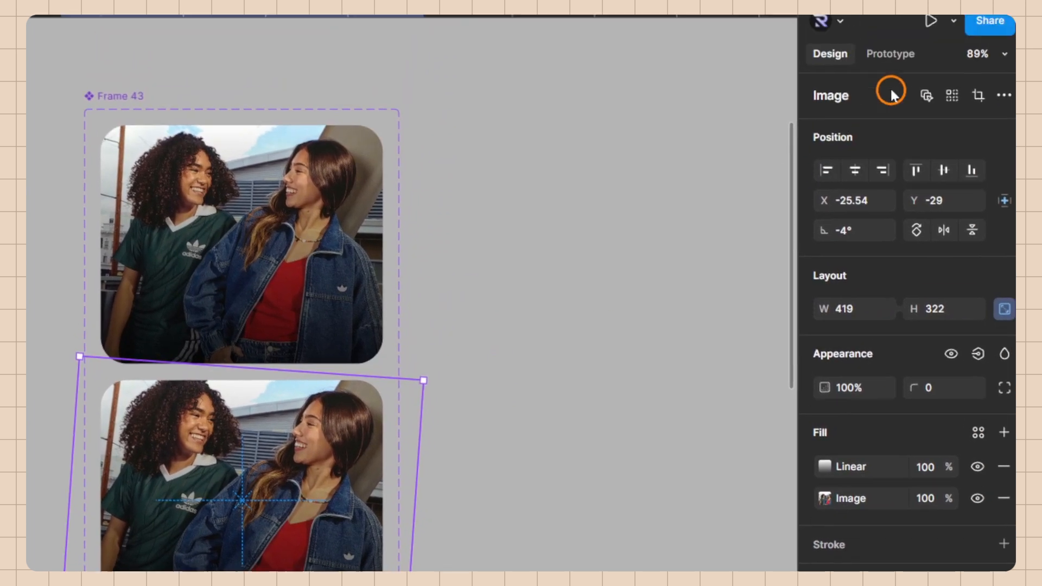
Step: Link the default Trending Collections variant to Variant2 with a While hovering trigger, using Smart animate, Ease in and out, 600ms
click(881, 101)
click(278, 339)
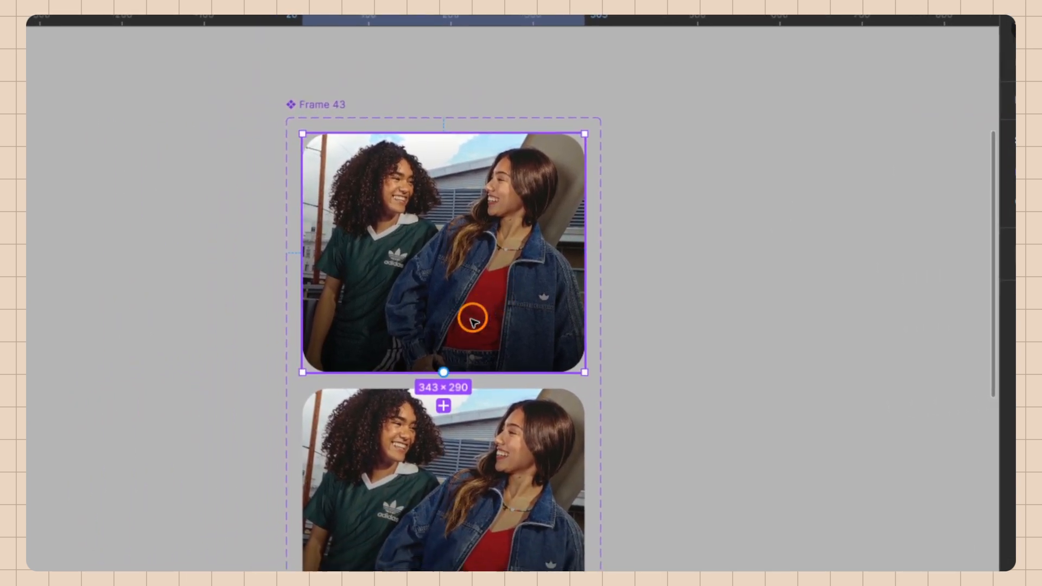
click(518, 314)
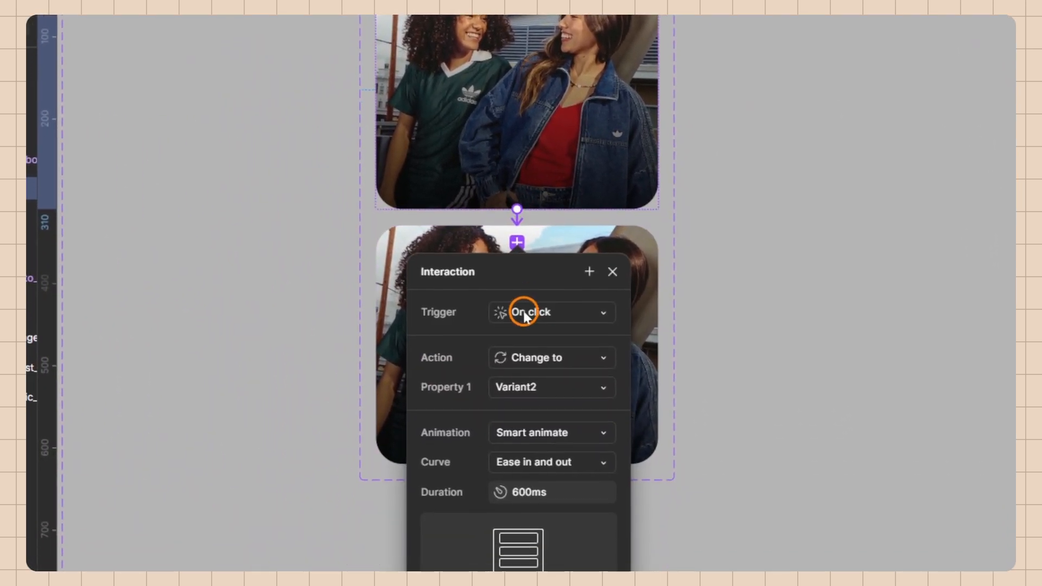
click(530, 313)
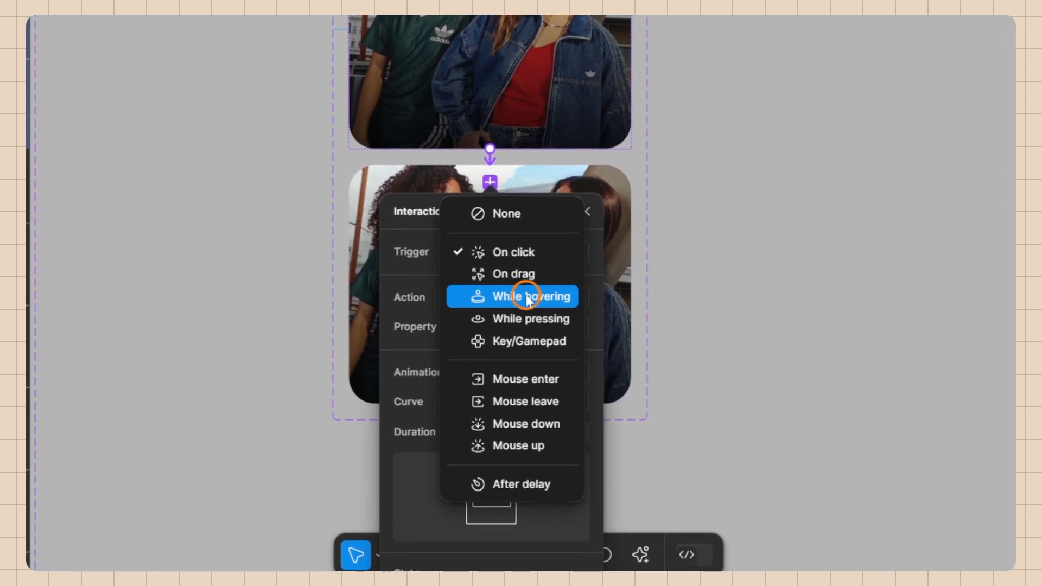
click(545, 301)
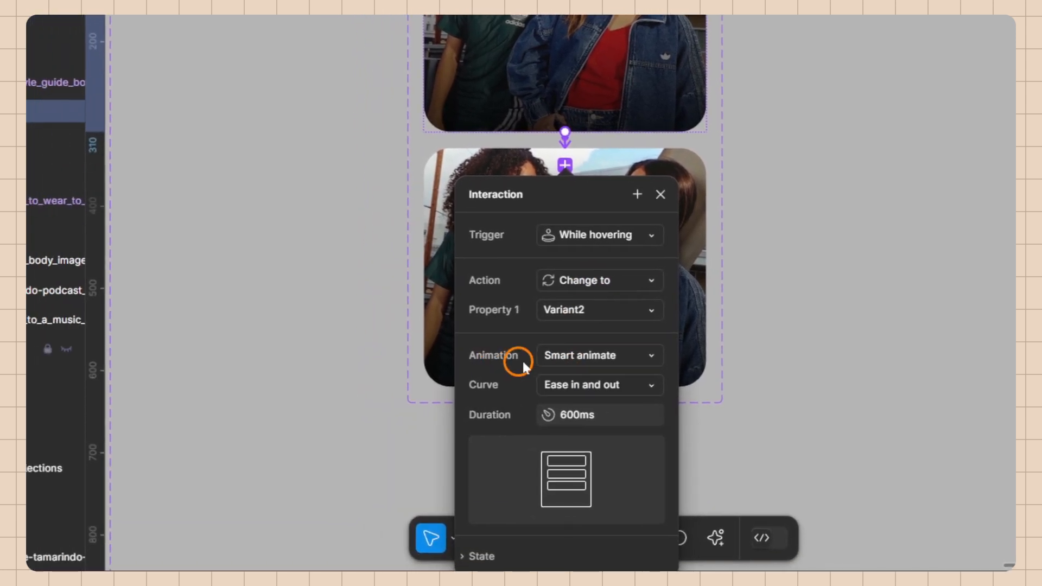
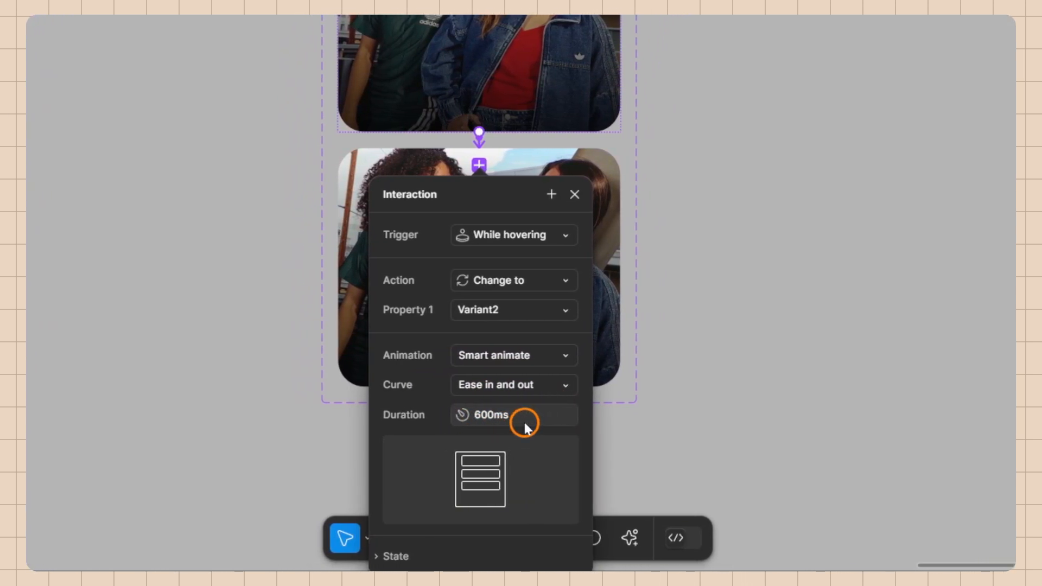
click(575, 194)
Step: Place an instance of the default Trending Collections photo component on the canvas just below the Adidas frame
scroll(724, 89, down, 4)
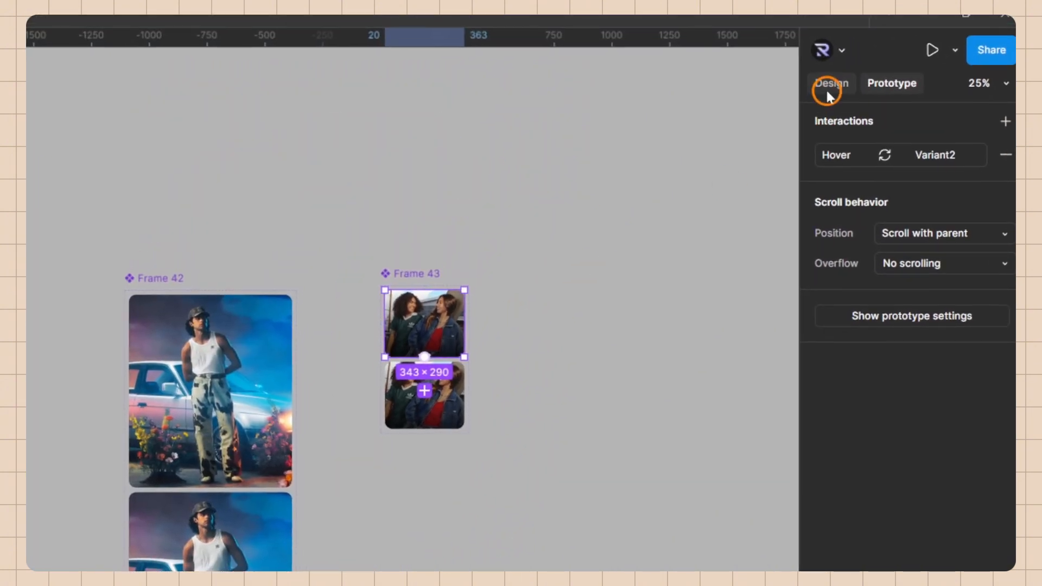
click(863, 29)
drag(519, 288, 351, 371)
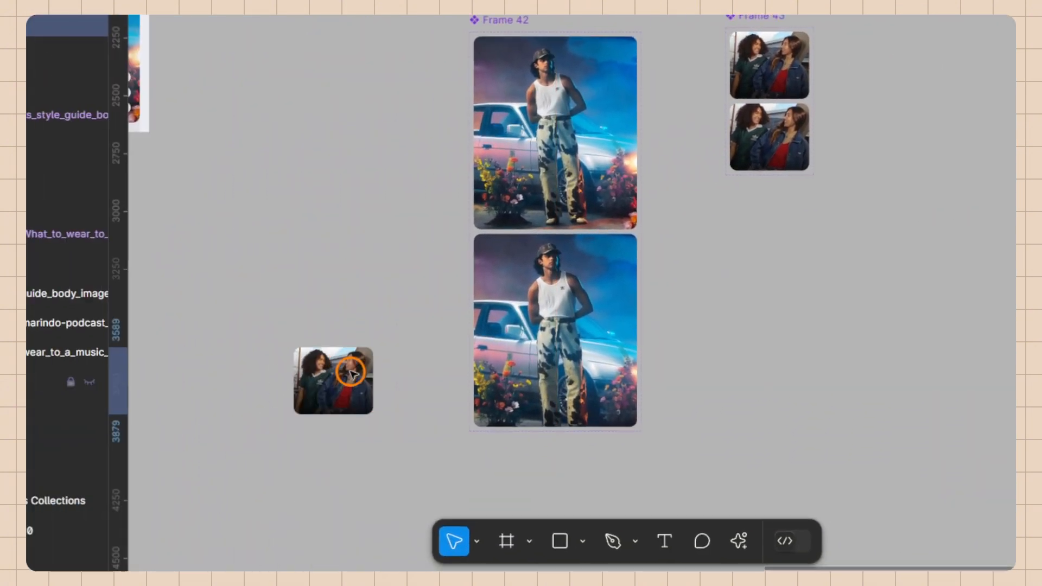
scroll(707, 286, down, 4)
scroll(517, 305, up, 4)
drag(856, 457, 375, 289)
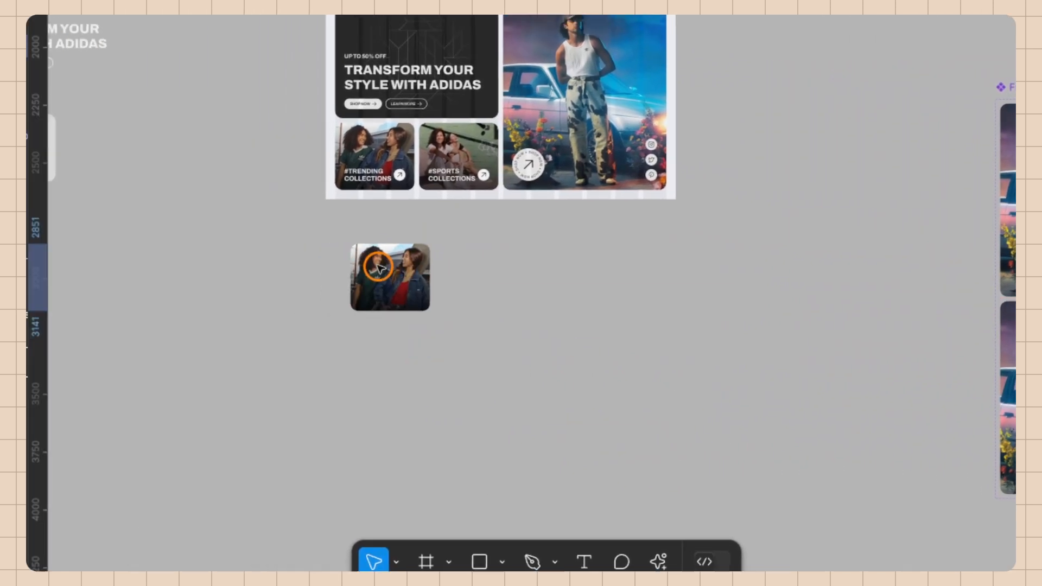
Step: Replace the Trending Collections card's original photo with the component instance at X 40, behind the heading and arrow
scroll(376, 277, up, 5)
click(532, 262)
key(Delete)
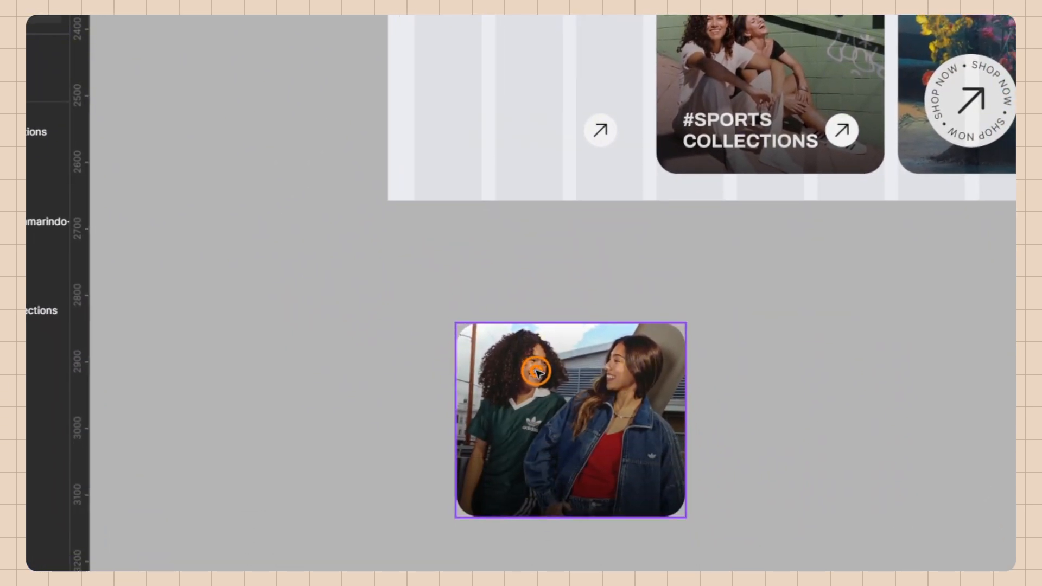
drag(536, 373, 500, 31)
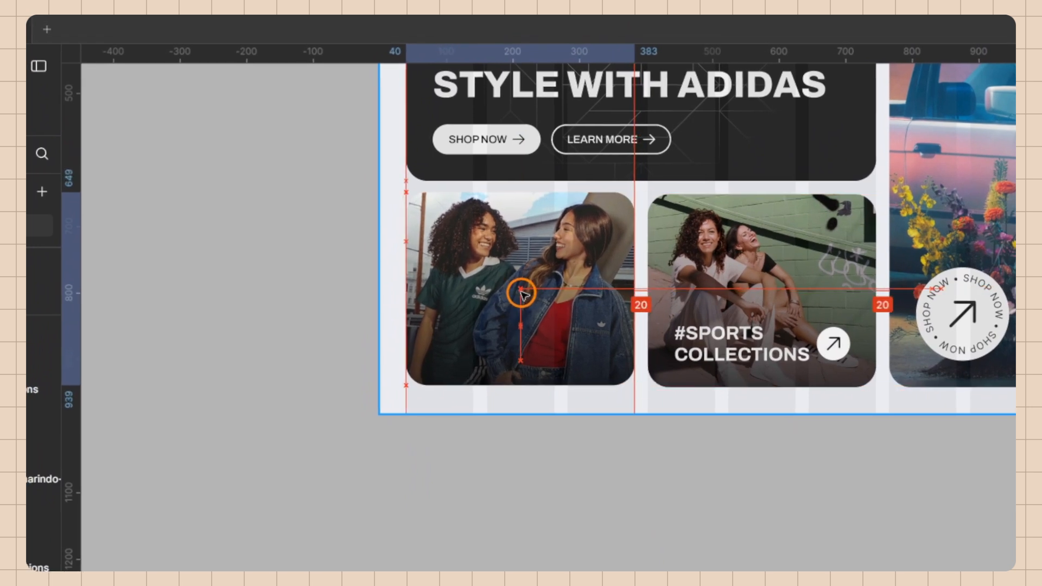
drag(523, 296, 523, 295)
key(alt)
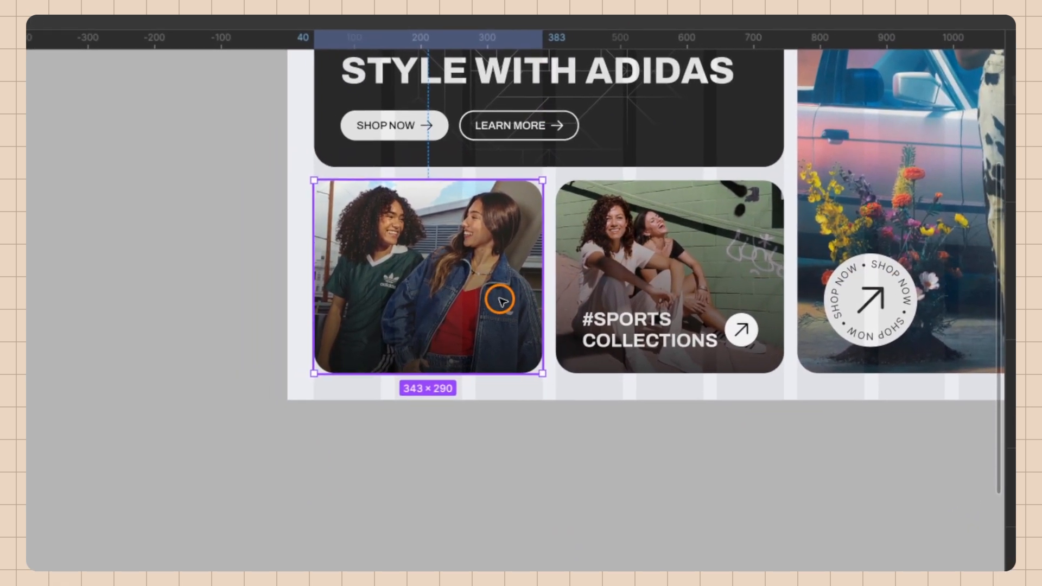
key([)
click(390, 495)
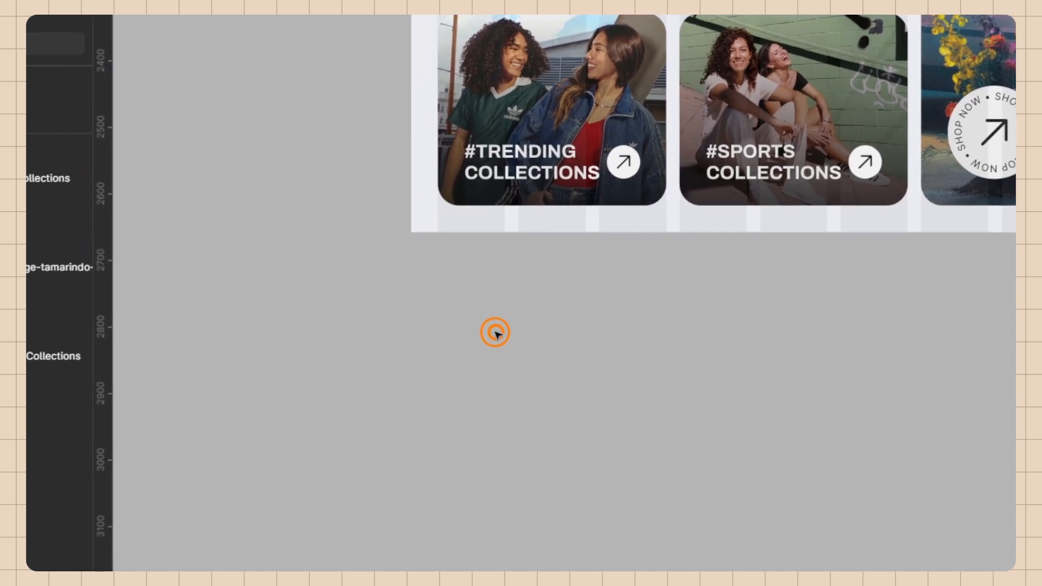
Step: Place a copy of the Sports Collections photo card on the canvas beside the Trending Collections component, spaced 361 from it
scroll(332, 493, down, 2)
scroll(515, 296, down, 4)
click(611, 229)
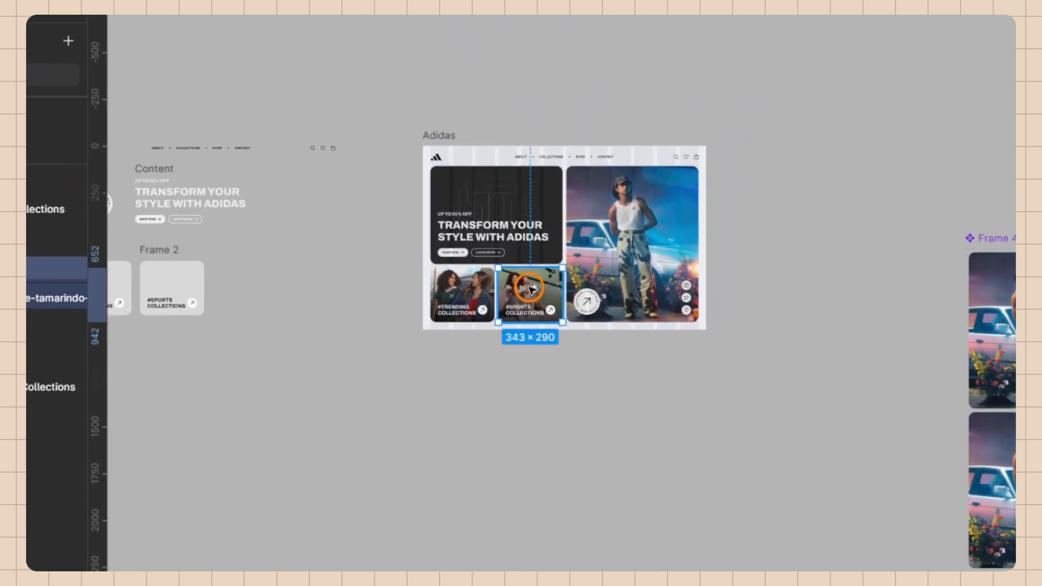
drag(611, 228, 656, 350)
drag(555, 377, 556, 381)
scroll(393, 334, down, 5)
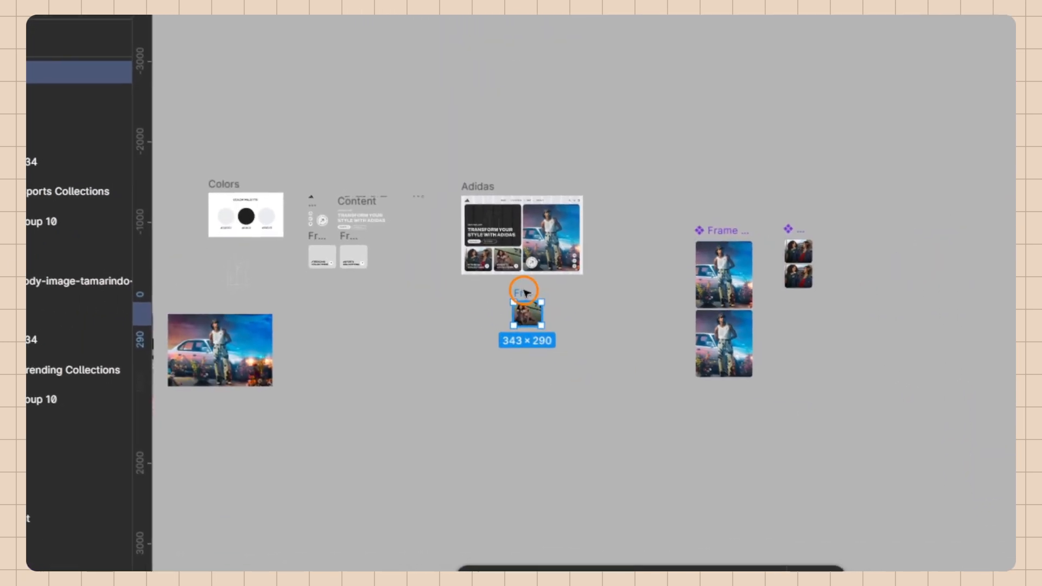
drag(464, 353, 751, 454)
drag(668, 408, 762, 197)
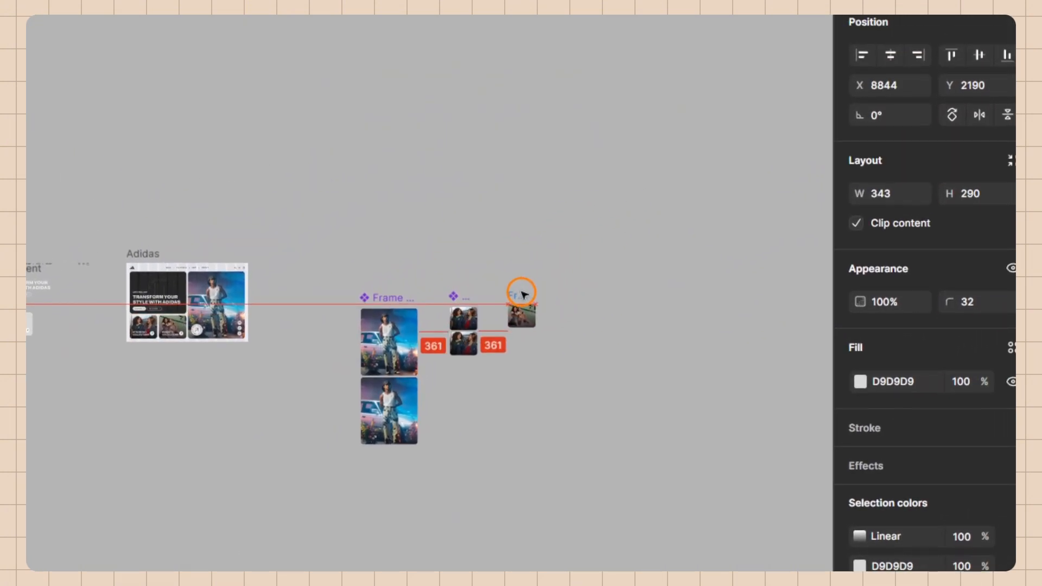
drag(522, 298, 523, 298)
Step: Turn the copied Sports Collections photo card into a component and add a second variant
scroll(645, 345, up, 5)
scroll(196, 245, up, 3)
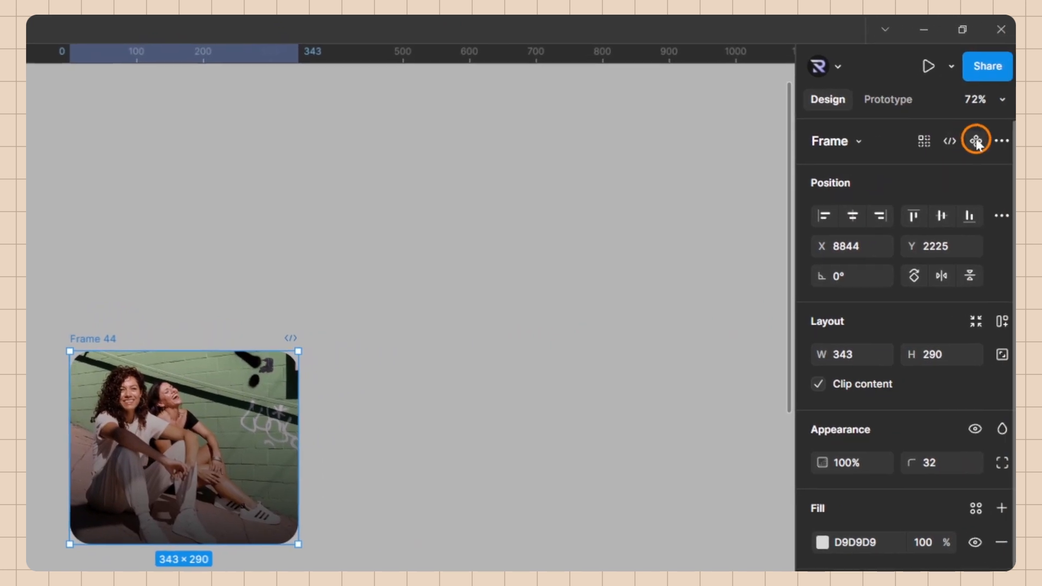
click(971, 141)
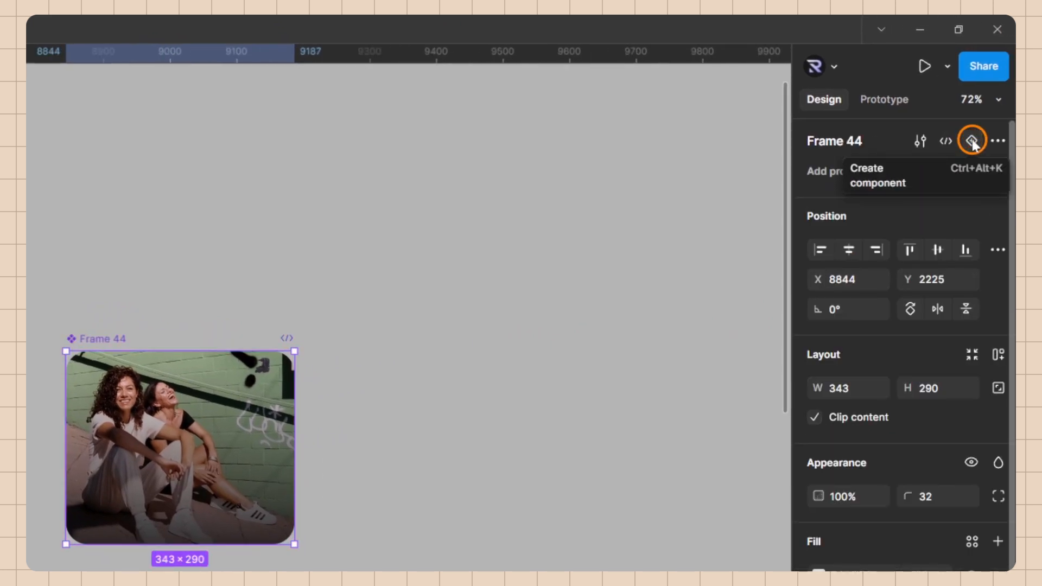
click(971, 141)
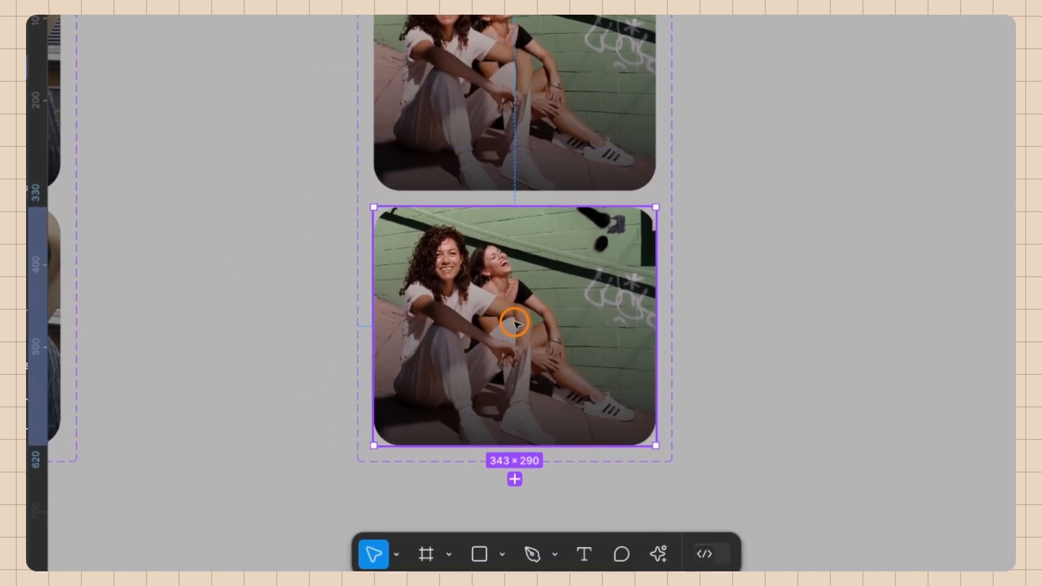
Step: Enlarge the image in the second Sports Collections variant to 381 × 475 and reposition it within the card
double_click(514, 322)
scroll(553, 268, down, 3)
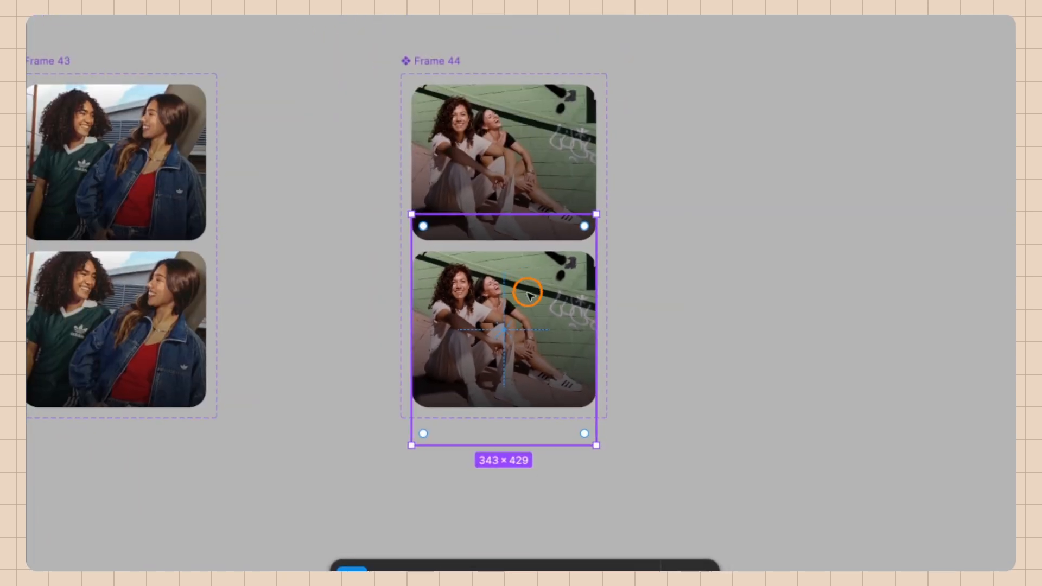
scroll(608, 434, up, 3)
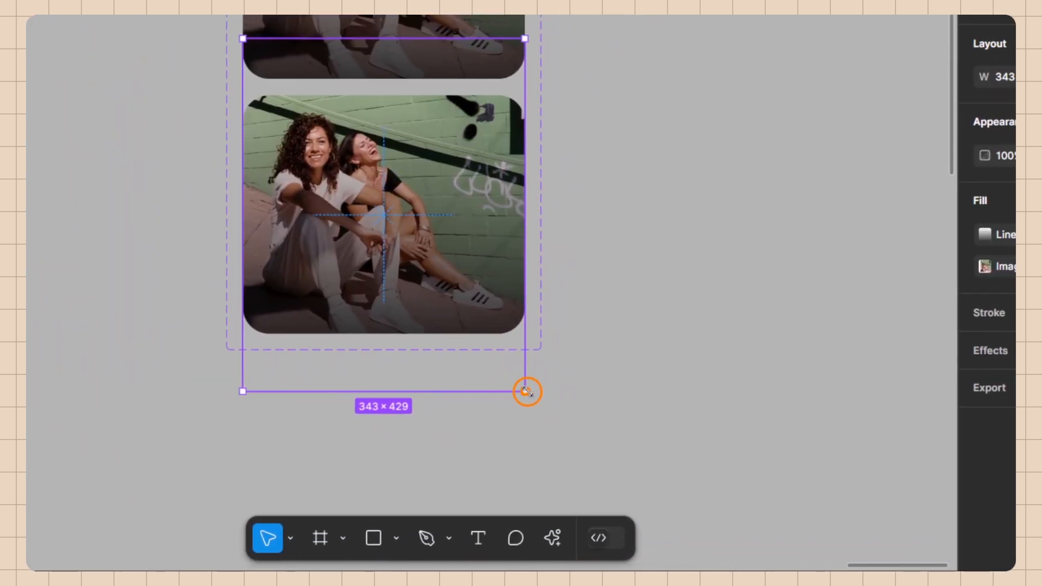
drag(550, 391, 572, 419)
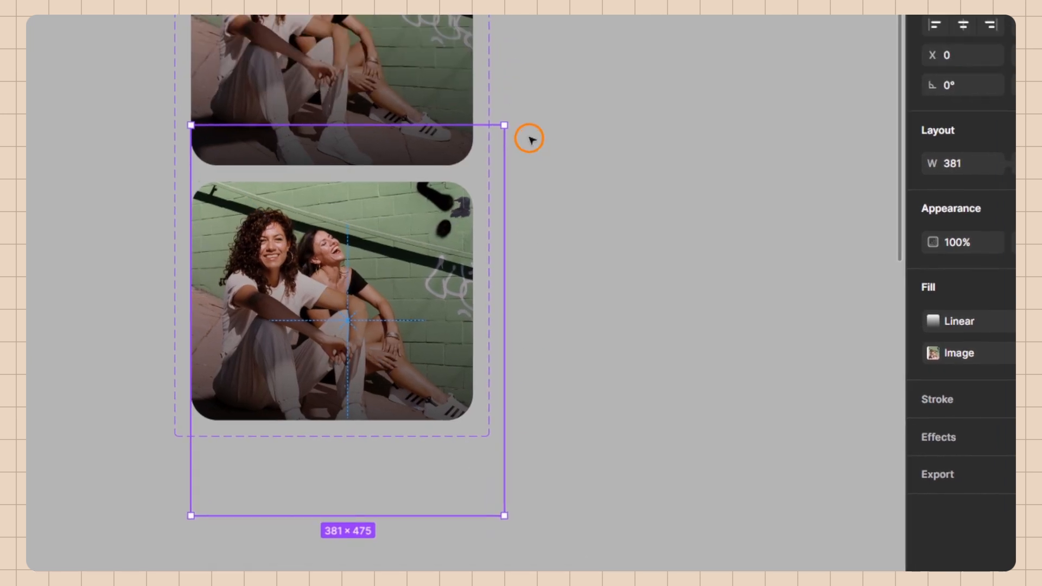
drag(541, 32, 550, 43)
drag(529, 298, 532, 301)
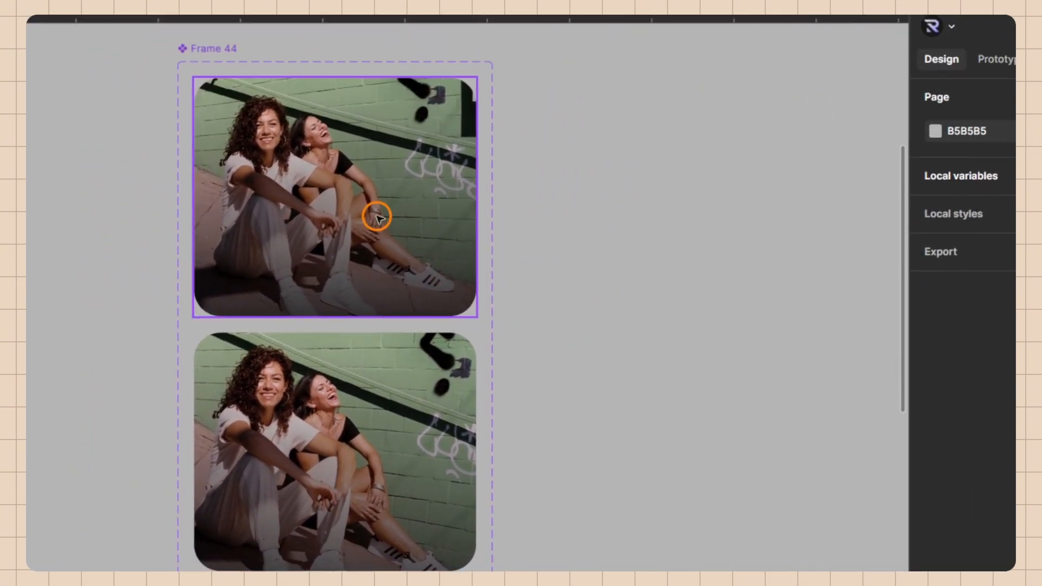
Step: Link the default Sports Collections variant to Variant2 with a While hovering trigger, using Smart animate, Ease in and out, 600ms
click(313, 99)
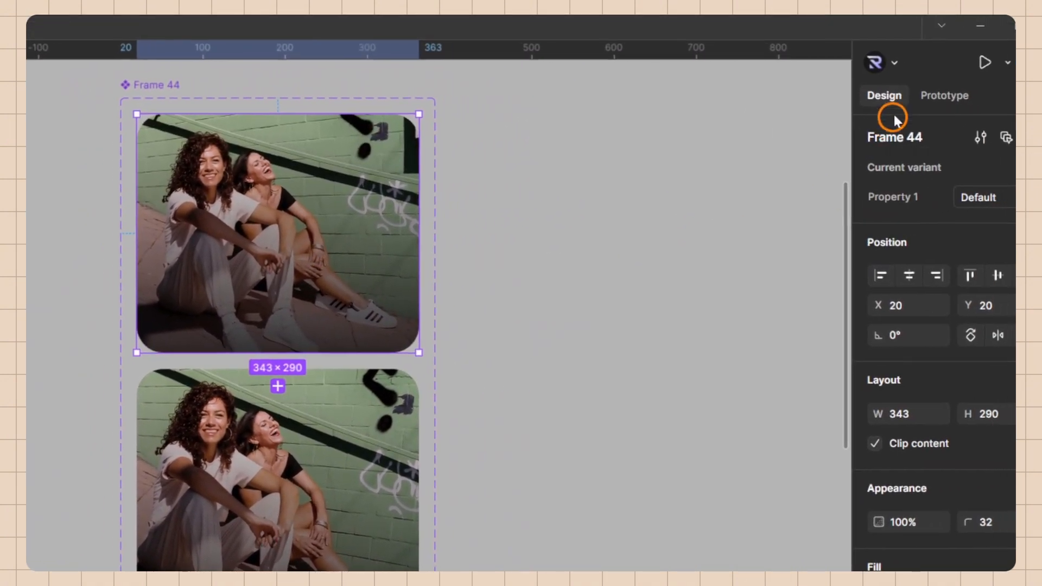
click(877, 100)
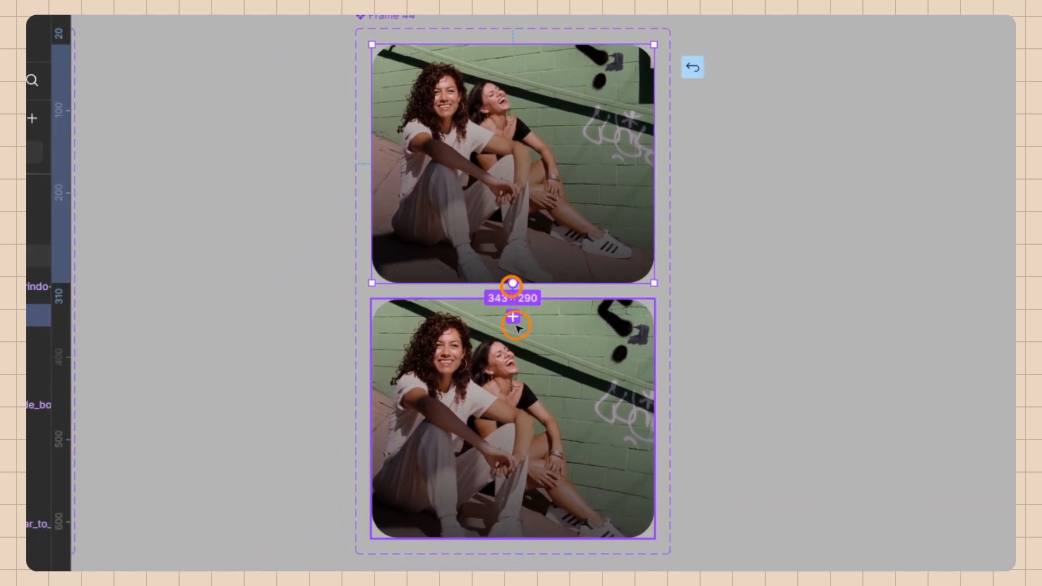
drag(515, 326, 515, 325)
click(518, 385)
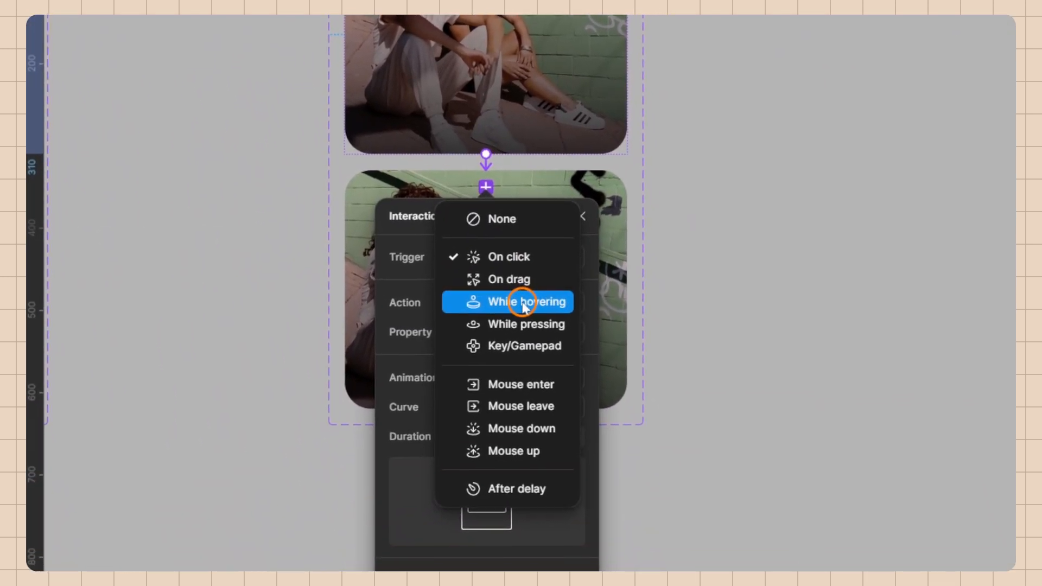
click(522, 306)
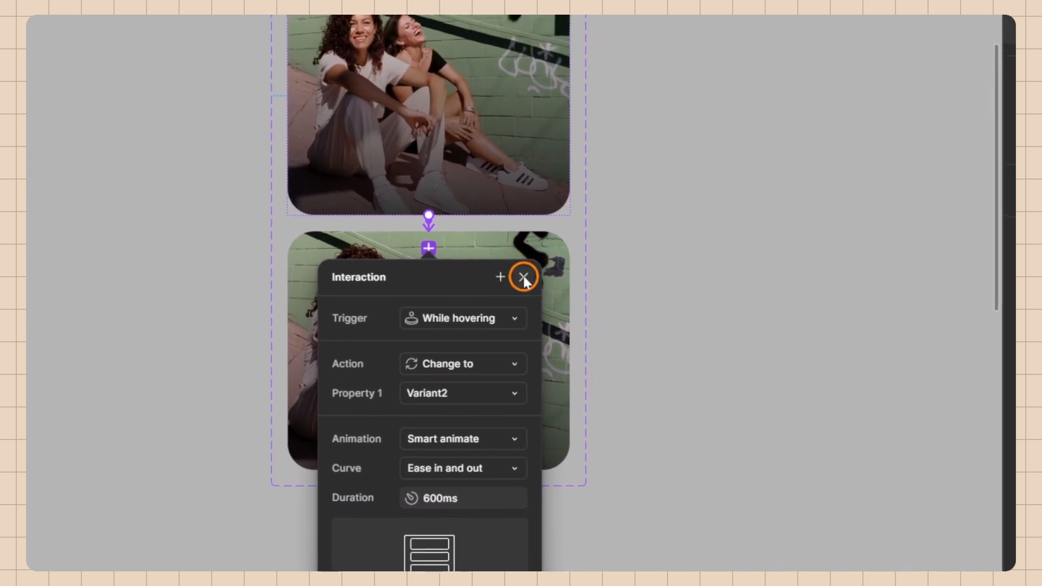
click(582, 141)
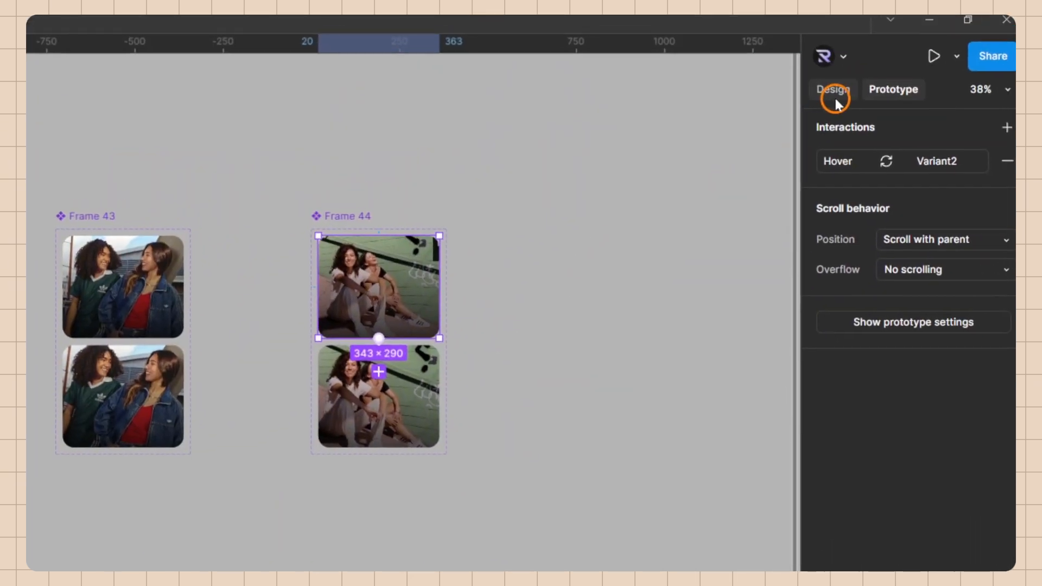
Step: Place an instance of the default Sports Collections photo component on the canvas just below the Adidas frame
click(836, 98)
scroll(616, 180, down, 3)
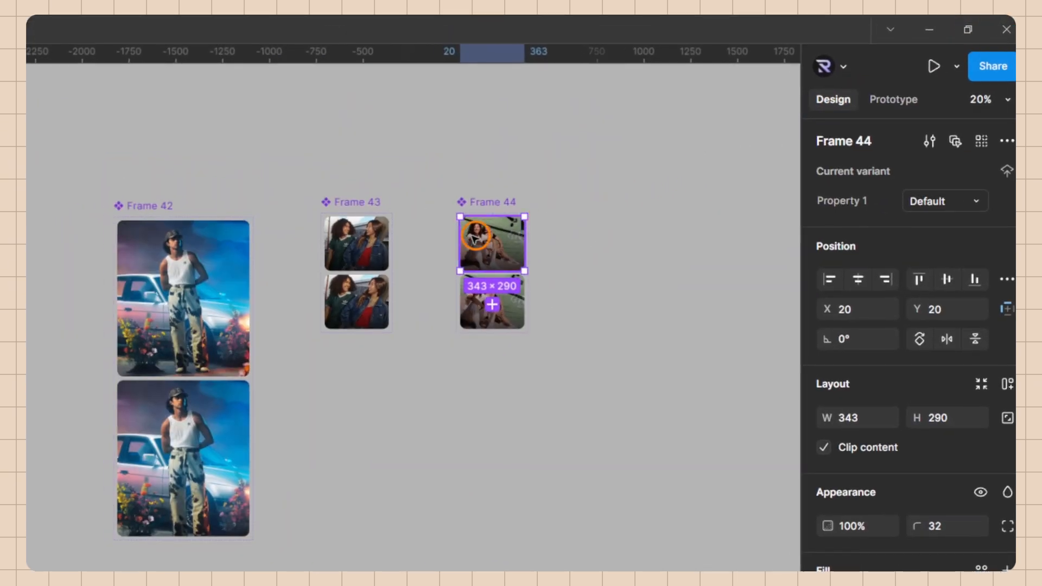
drag(483, 242, 429, 514)
scroll(557, 502, down, 2)
drag(501, 302, 405, 251)
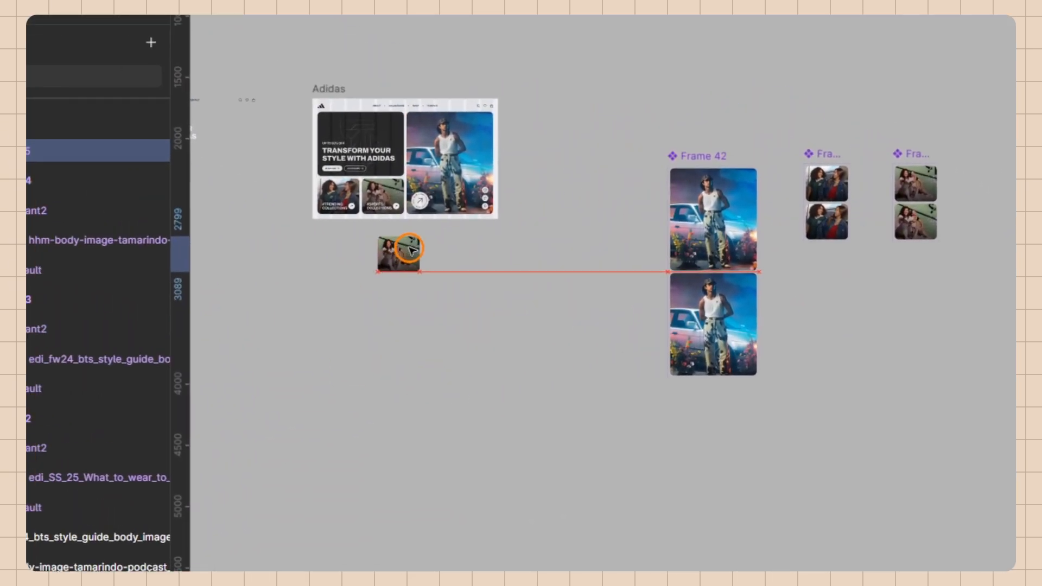
Step: Replace the Sports Collections card's original photo with the component instance at Y 652, behind the heading and arrow
scroll(391, 277, up, 5)
click(662, 277)
key(Delete)
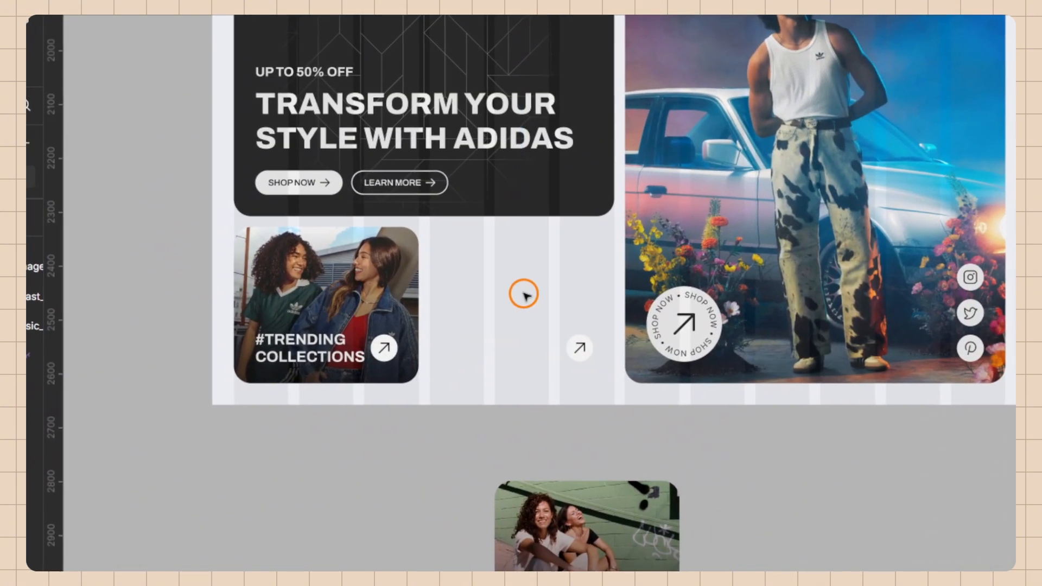
click(725, 540)
drag(539, 364, 474, 110)
drag(522, 289, 522, 295)
key(bracketleft)
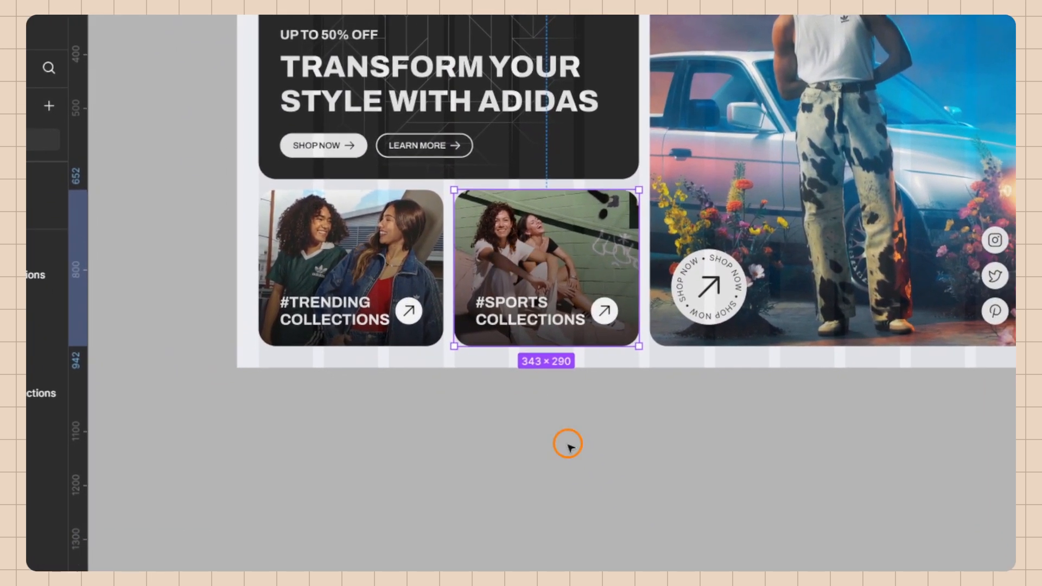
click(568, 475)
Step: Group the Trending Collections photo with its heading and arrow, and group the Sports Collections card's parts the same way
scroll(510, 481, down, 4)
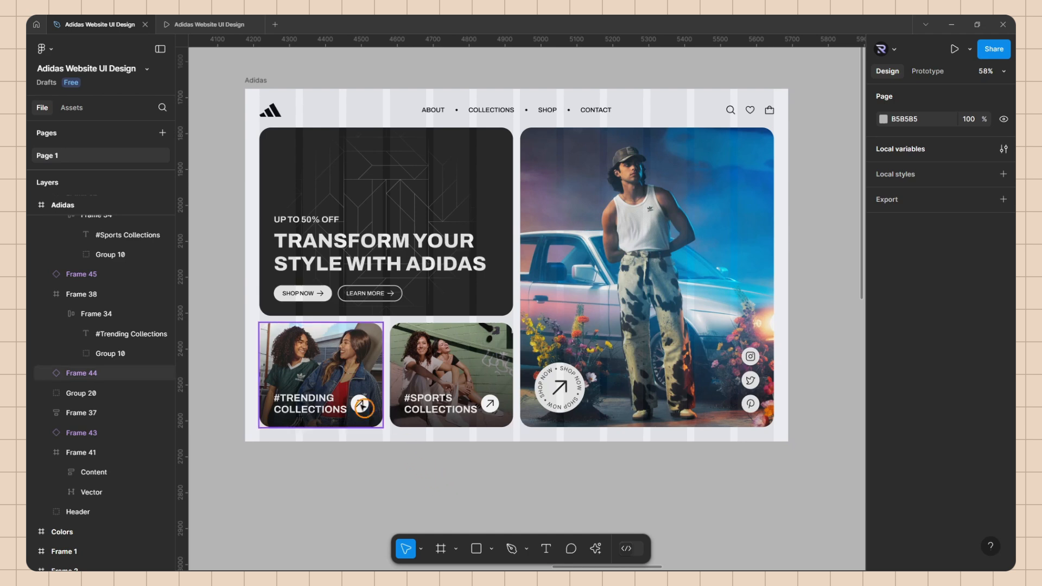
click(329, 373)
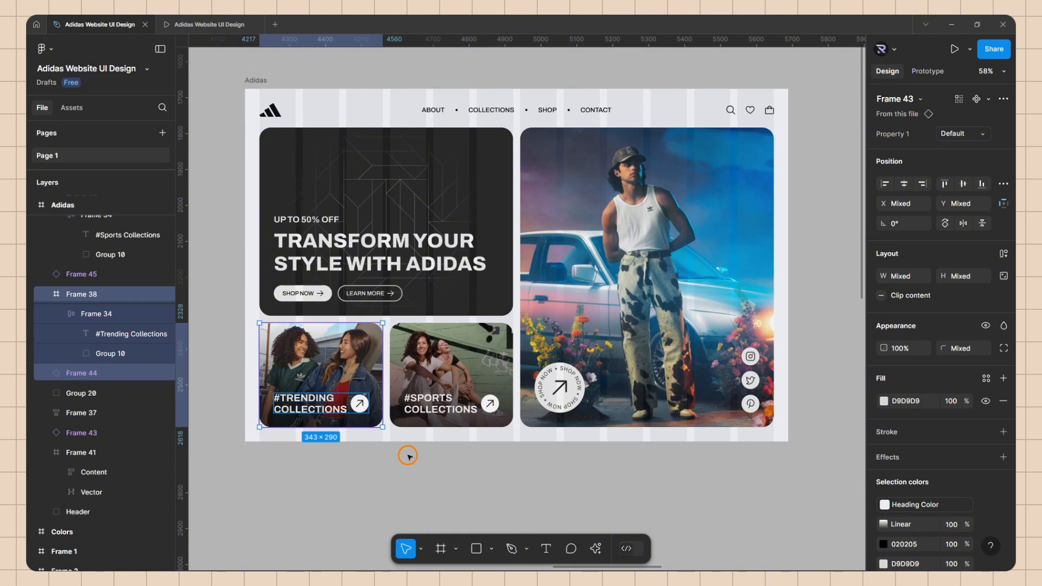
key(ctrl+g)
click(446, 360)
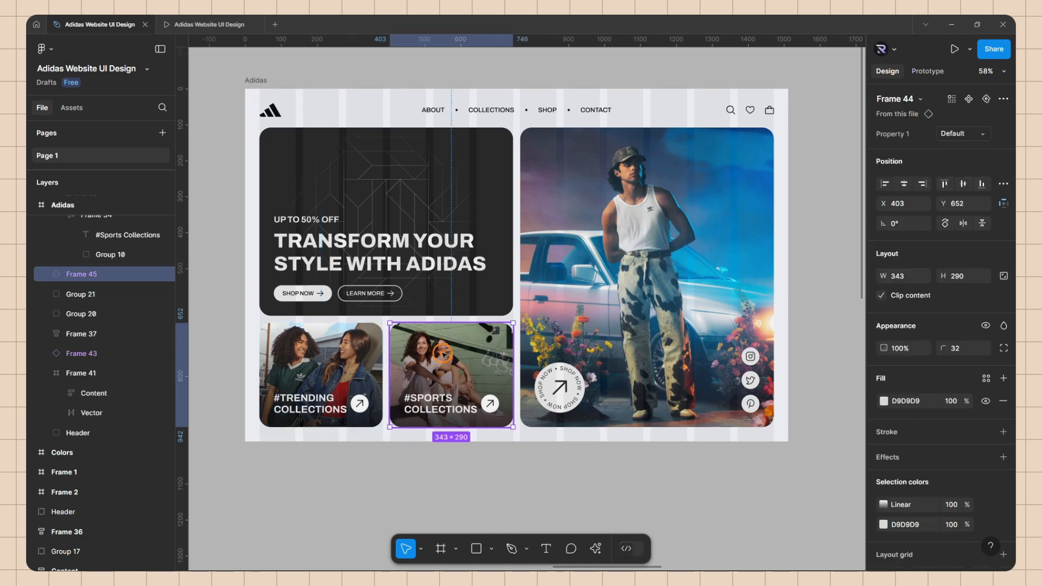
shift+click(437, 397)
key(ctrl+g)
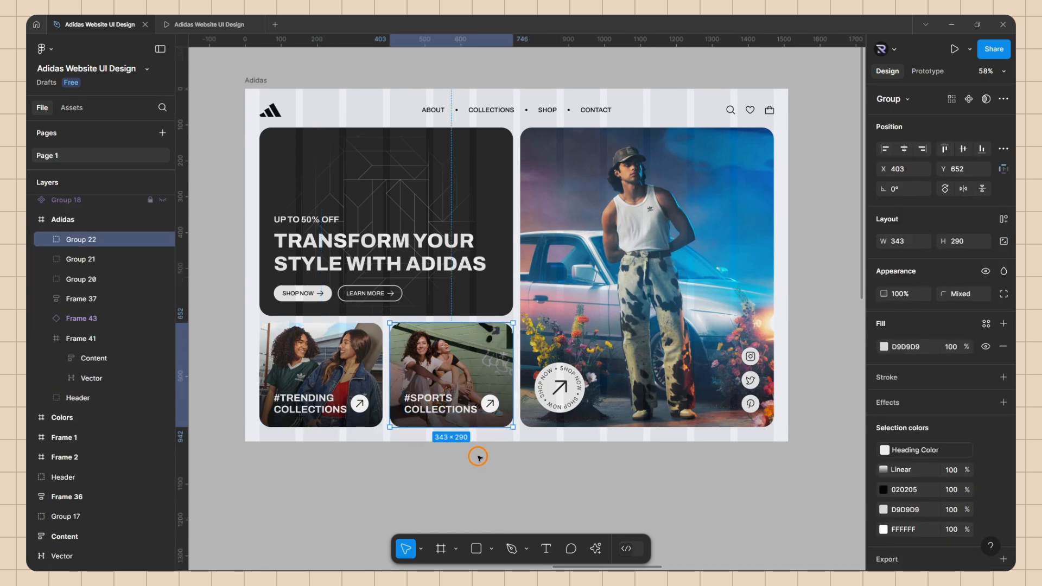
Step: Group the large car photo component with the SHOP NOW badge and the social icons column
click(623, 283)
shift+click(569, 363)
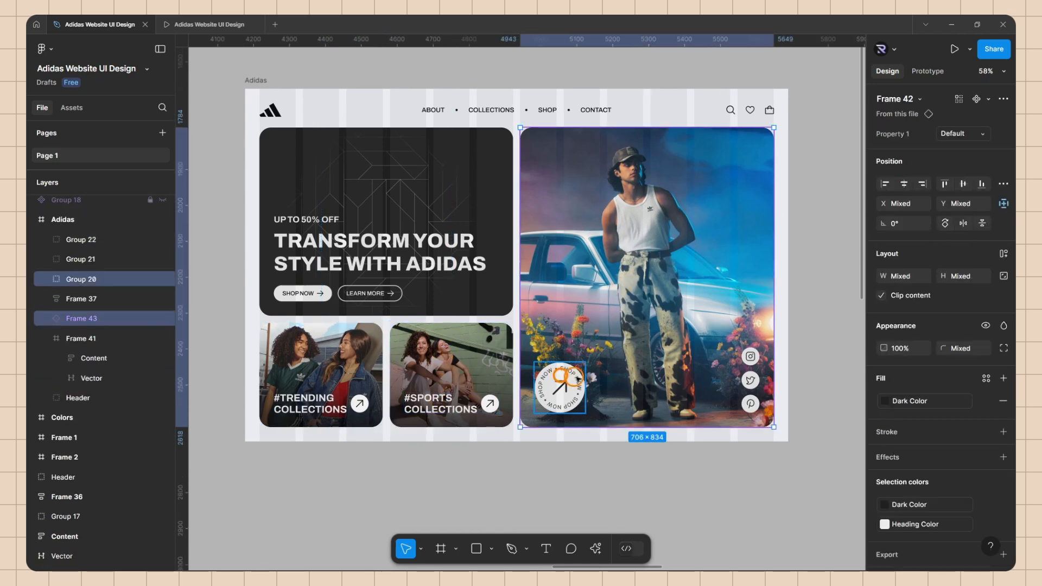
shift+click(750, 359)
shift+click(750, 358)
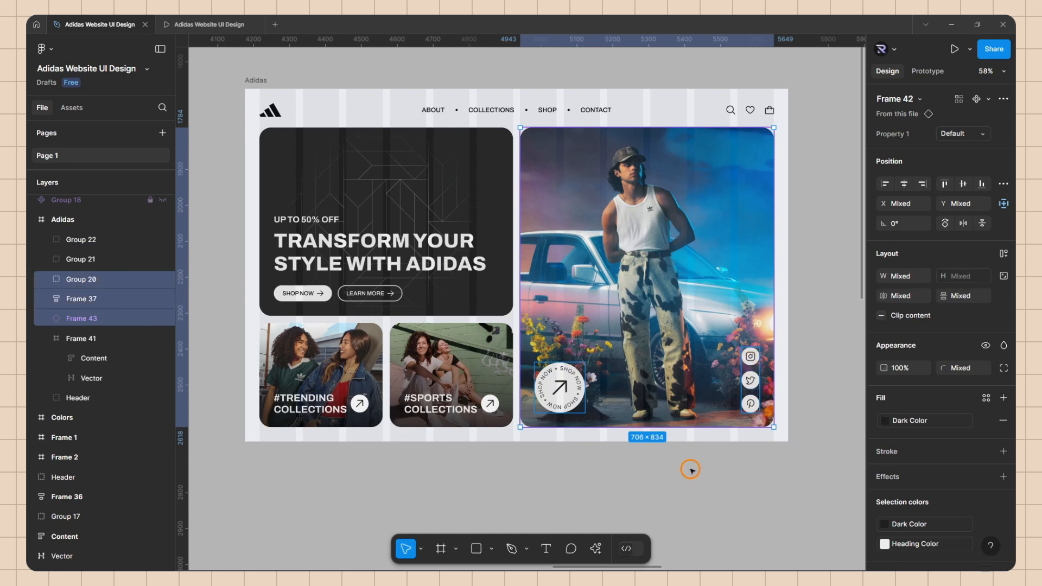
key(ctrl+g)
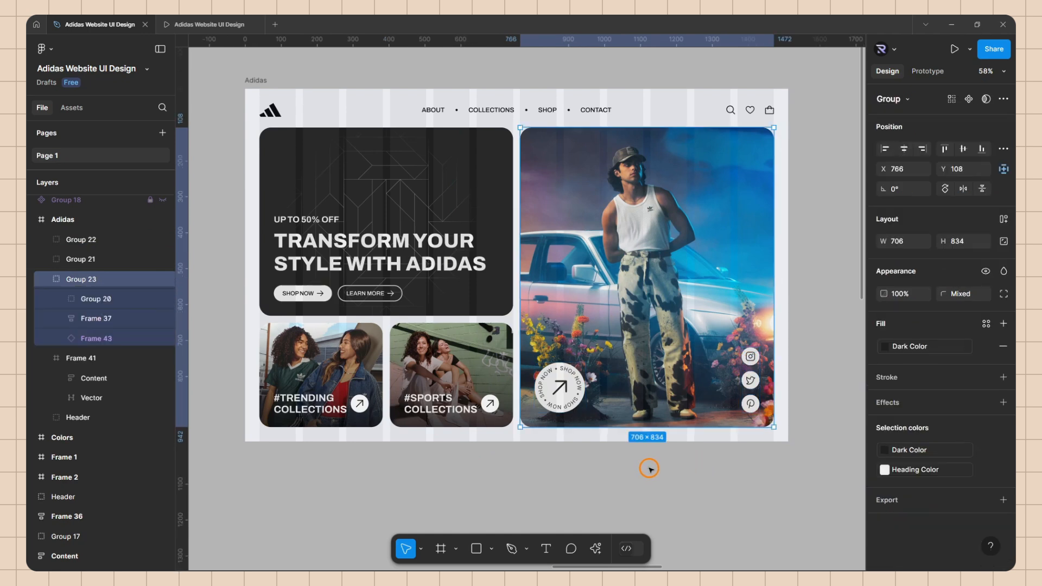
Step: Duplicate the Adidas frame directly below the original and name the copy Adidas 1
scroll(414, 136, down, 5)
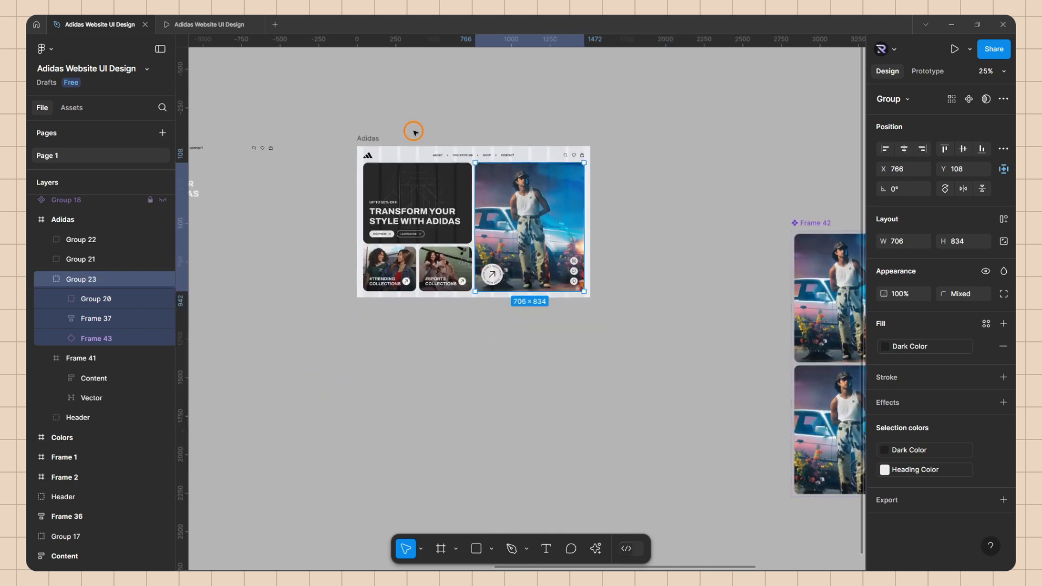
click(371, 138)
drag(384, 223, 374, 327)
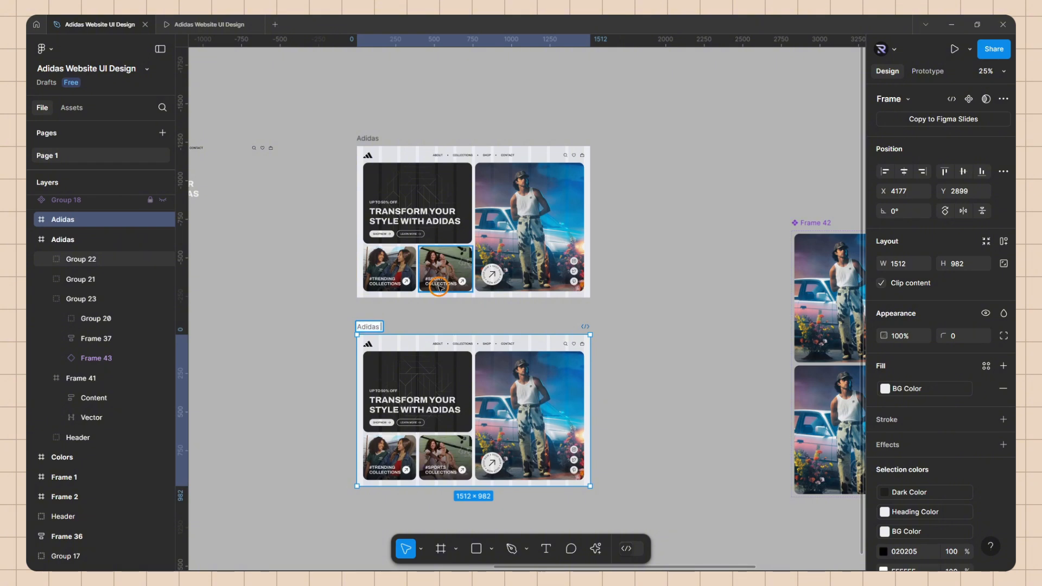
click(443, 320)
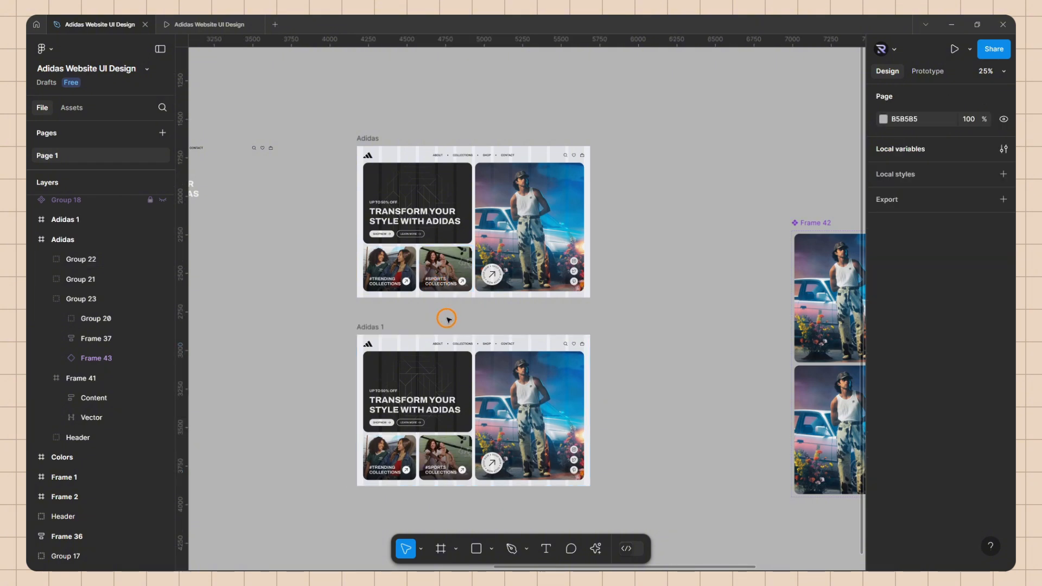
Step: Move the header in the original Adidas frame above its upper edge to Y -40 and set its opacity to 0%
scroll(443, 321, up, 5)
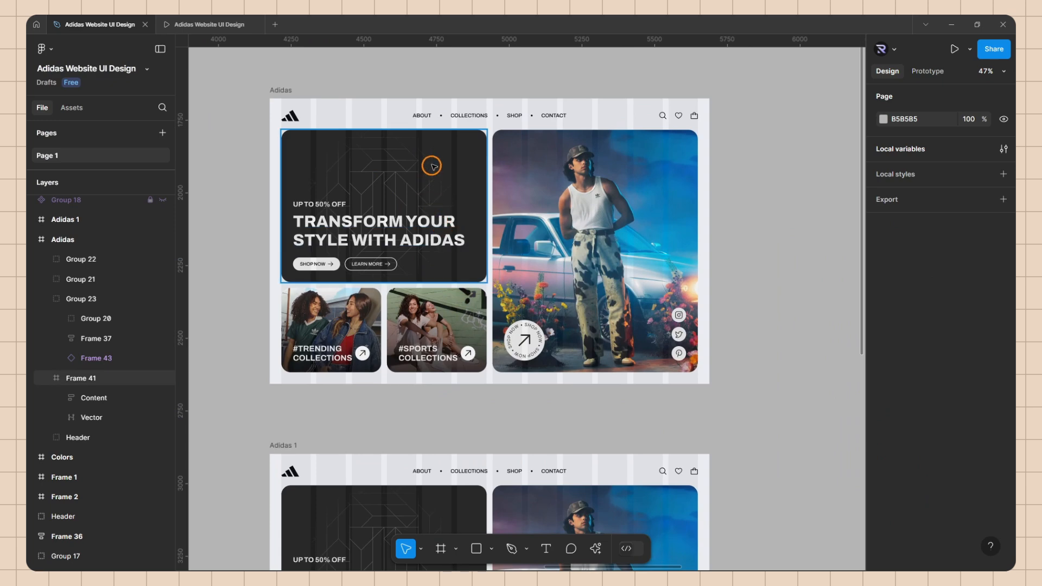
scroll(441, 115, up, 2)
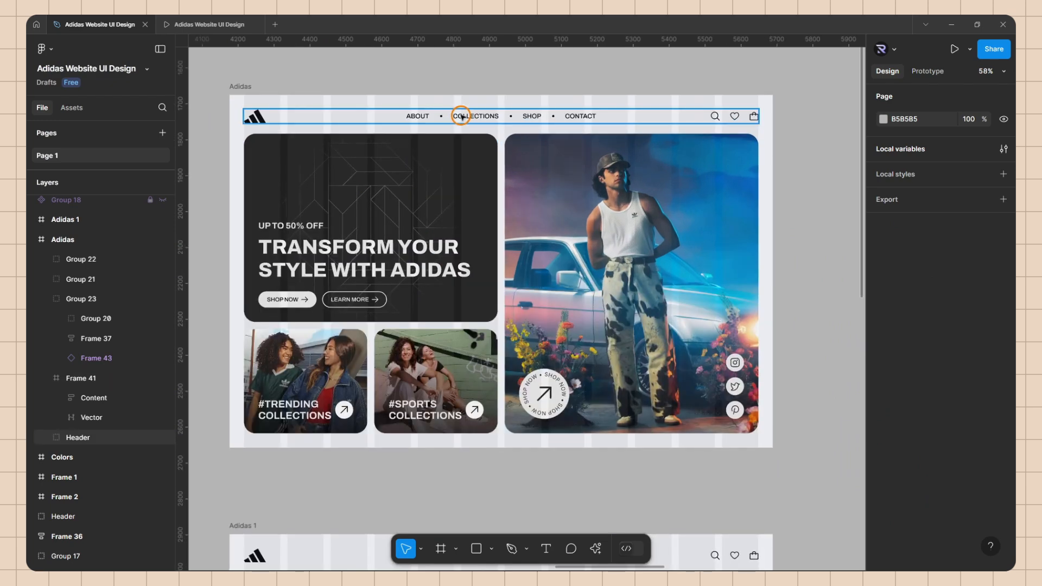
click(460, 116)
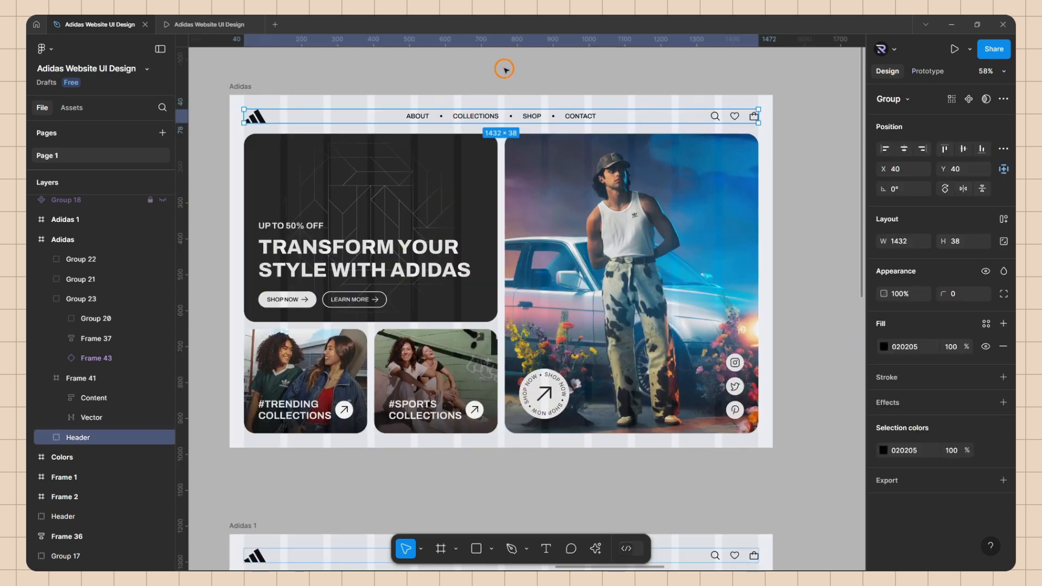
drag(461, 116, 506, 69)
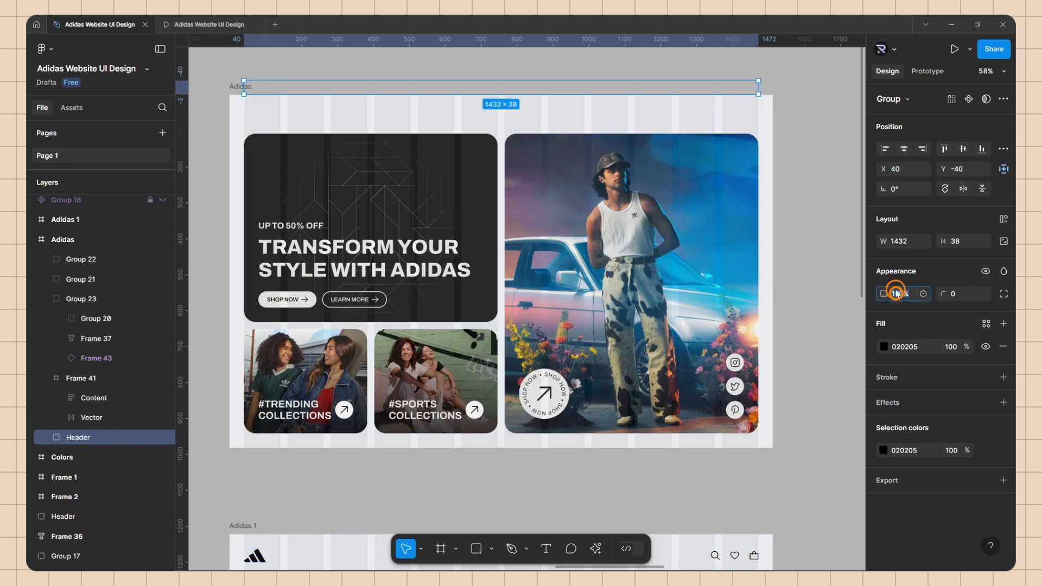
text(0)
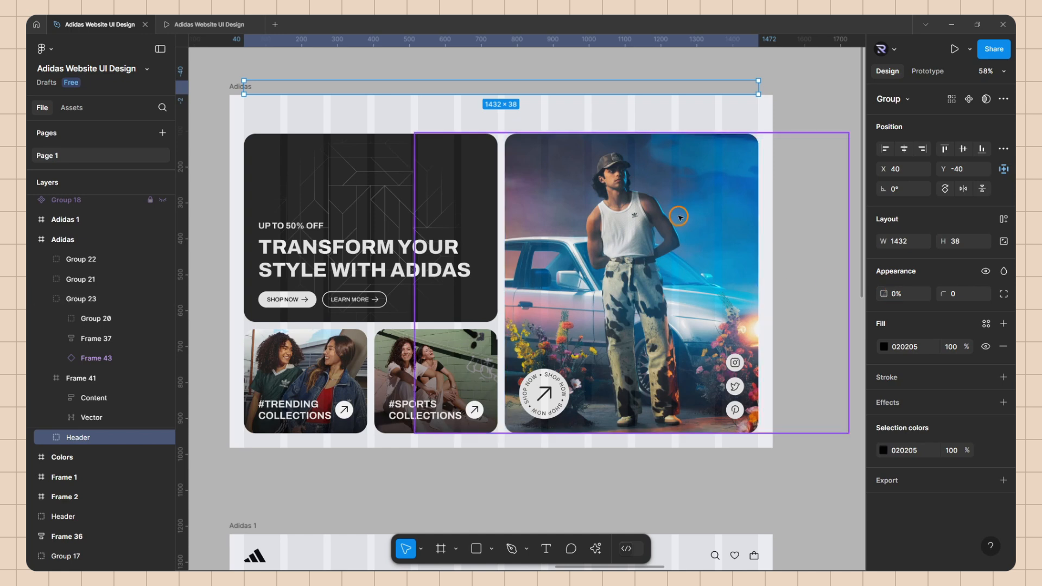
Step: Shift the dark TRANSFORM YOUR STYLE banner in the original frame left to X -80 and set its opacity to 0%
click(393, 192)
key(shift+Left)
key(shift+Left)
key(shift+Left)
key(shift+Left)
key(shift+Left)
key(shift+Left)
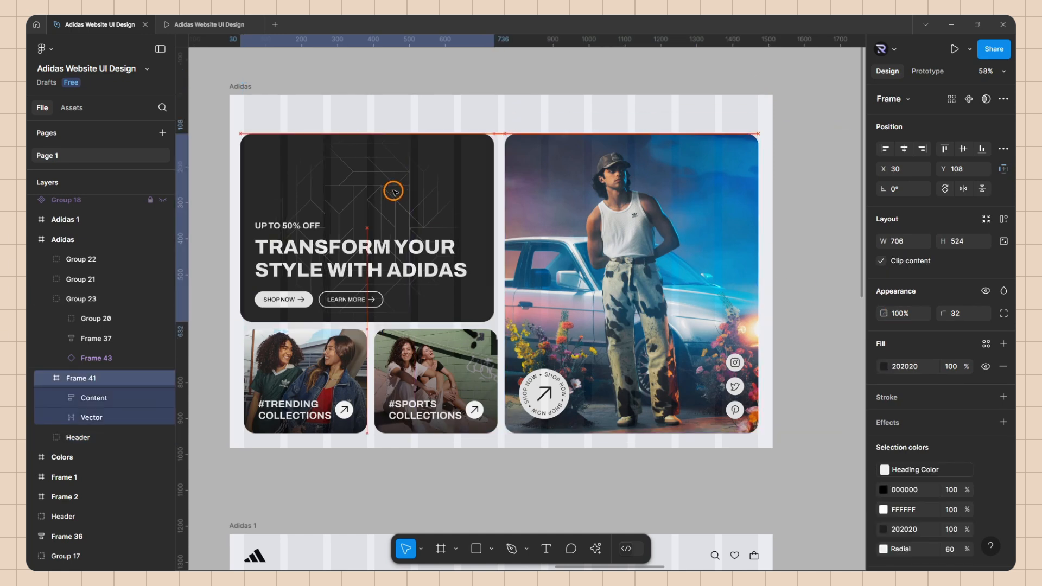
key(shift+Left)
key(shift+Left)
key(shift+Left)
key(shift+Left)
key(shift+Left)
key(shift+Left)
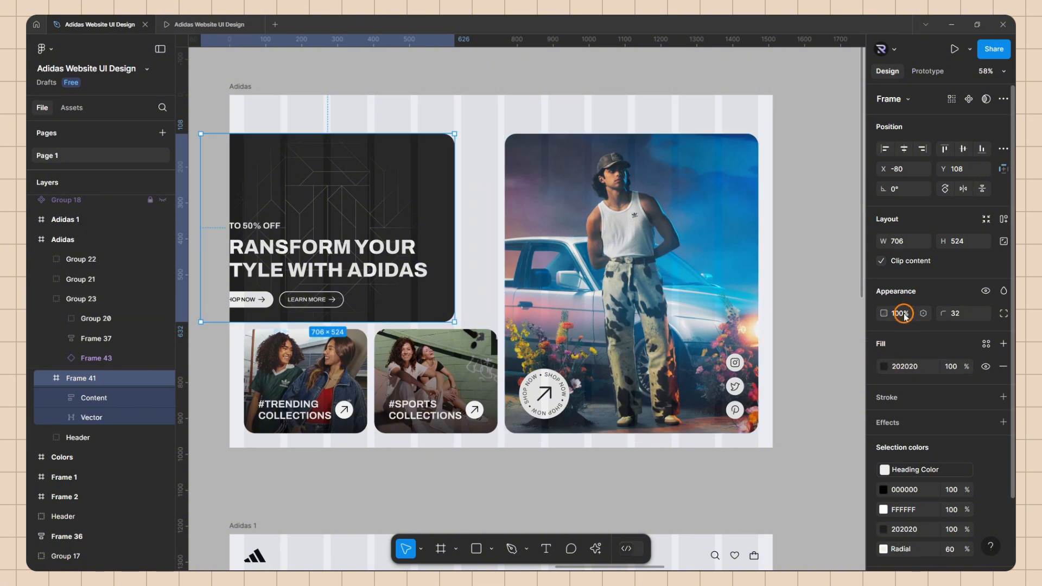
text(0)
key(Return)
Step: Move the Sports Collections card group in the original Adidas frame down to Y 722
click(417, 365)
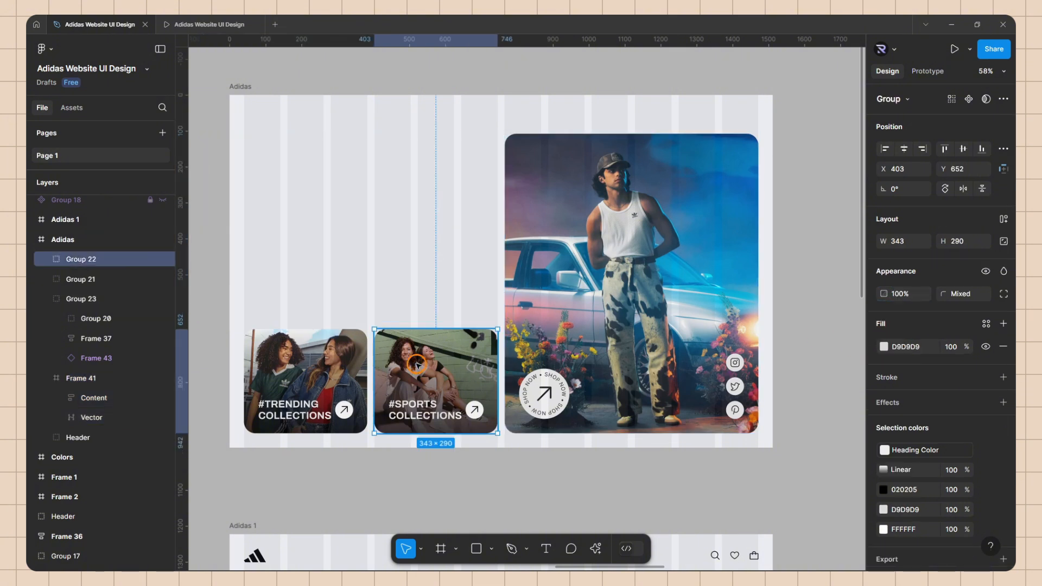
key(shift+Down)
key(shift+Down)
key(shift+Down)
key(shift+Down)
key(shift+Down)
key(shift+Down)
key(shift+Down)
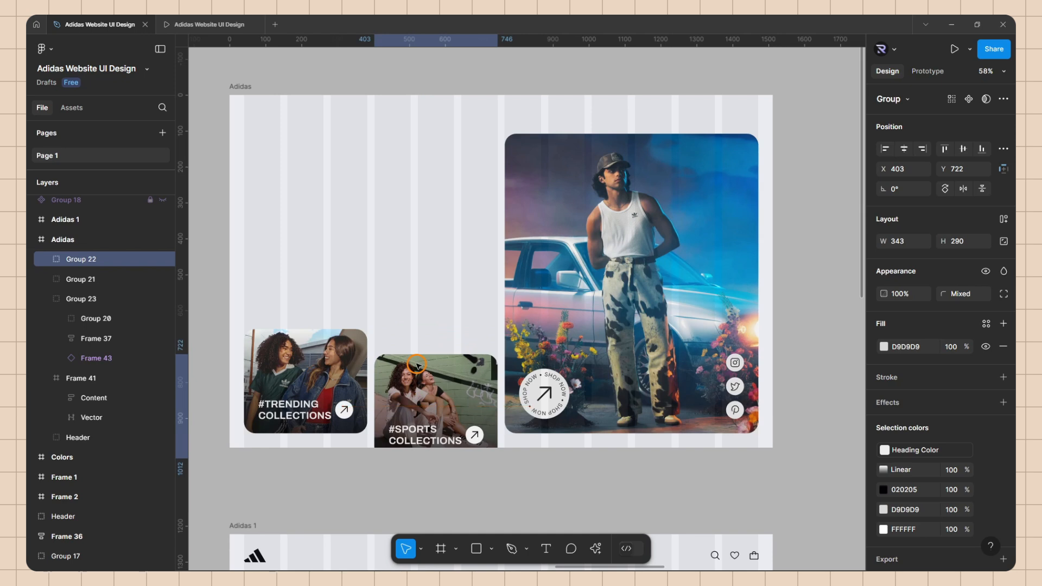
Step: Shift the Trending and Sports Collections card groups down together by 60 px and set their opacity to 0%
shift+click(302, 360)
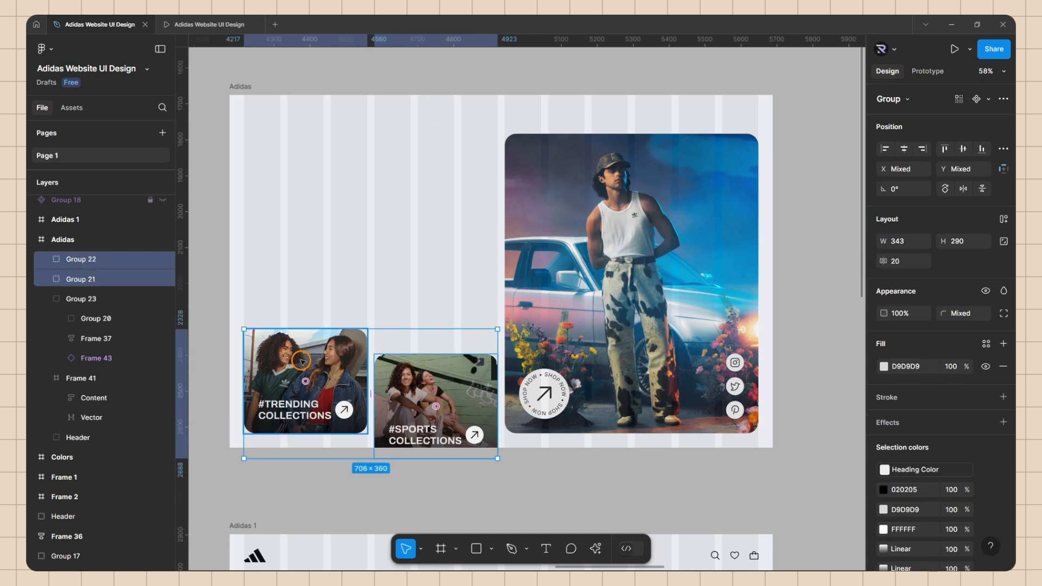
key(shift+Down)
key(shift+Down)
key(shift+Down)
key(shift+Down)
key(shift+Down)
key(shift+Down)
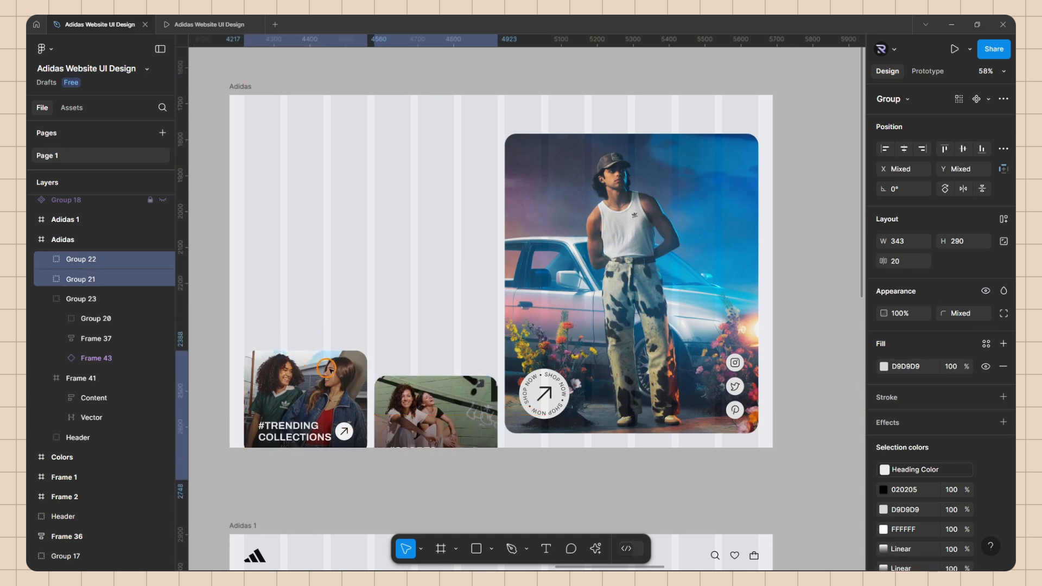
click(907, 316)
text(0)
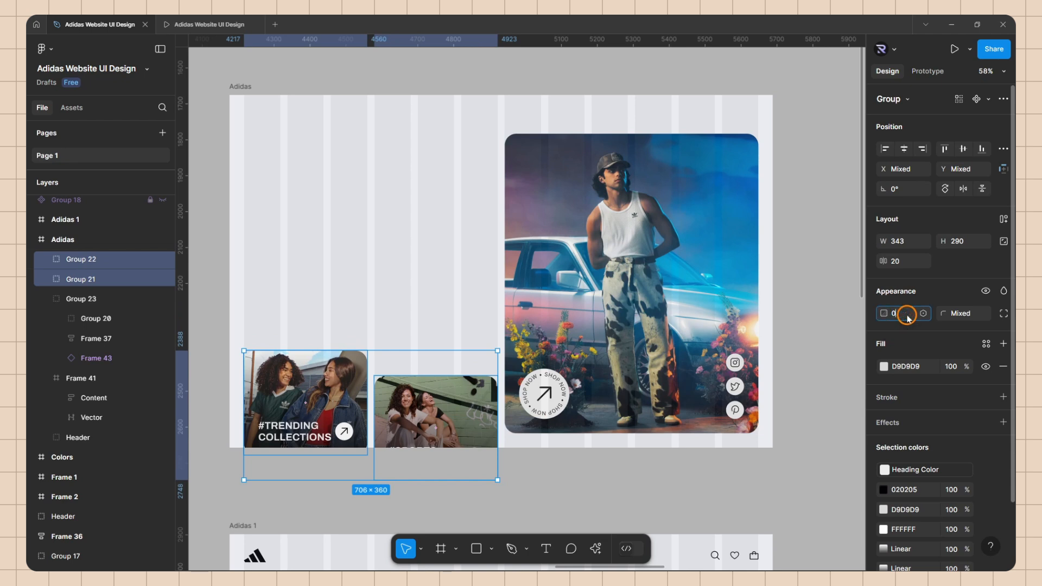
key(Return)
Step: Shift the large car photo group in the original frame right to X 896 and set its opacity to 0%
click(603, 247)
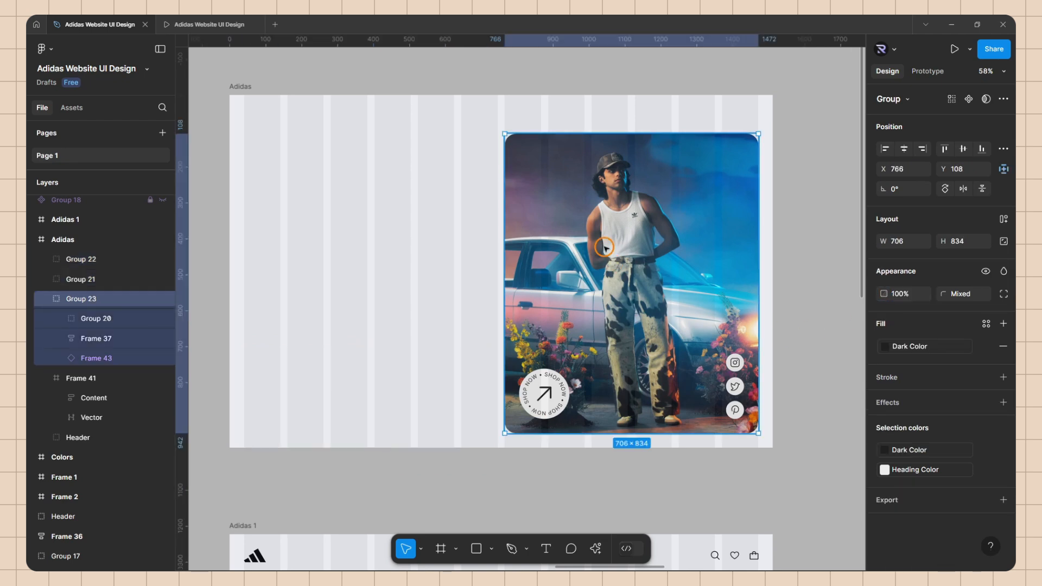
key(shift+Right)
key(shift+Right)
key(shift+Right)
key(shift+Right)
key(shift+Right)
key(shift+Right)
key(shift+Right)
key(shift+Right)
key(shift+Right)
key(shift+Right)
key(shift+Right)
key(shift+Right)
key(shift+Right)
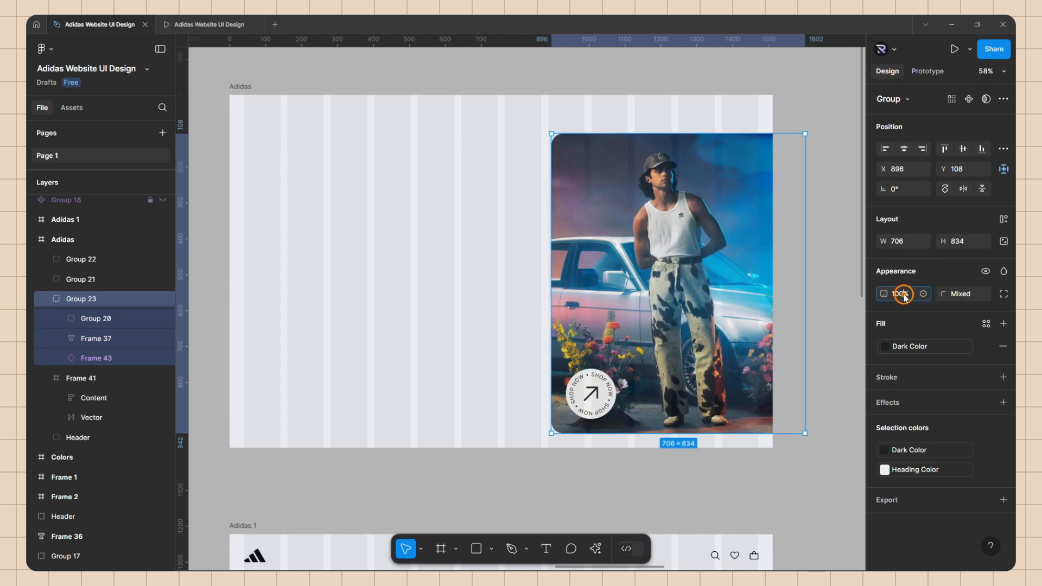
key(Return)
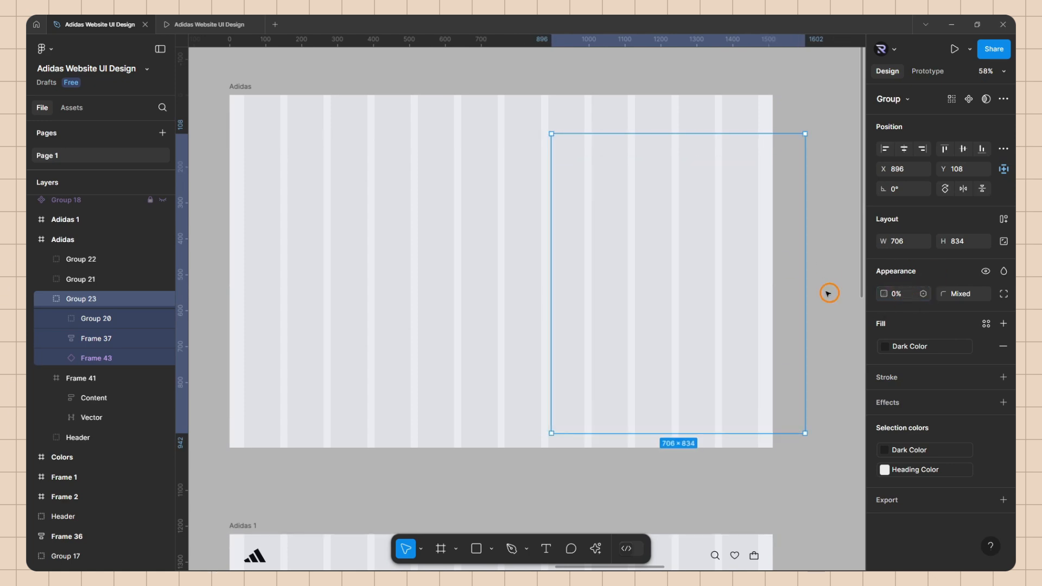
Step: Add a prototype connection from the emptied Adidas frame to the Adidas 1 frame
scroll(586, 177, down, 5)
click(491, 119)
scroll(490, 120, up, 2)
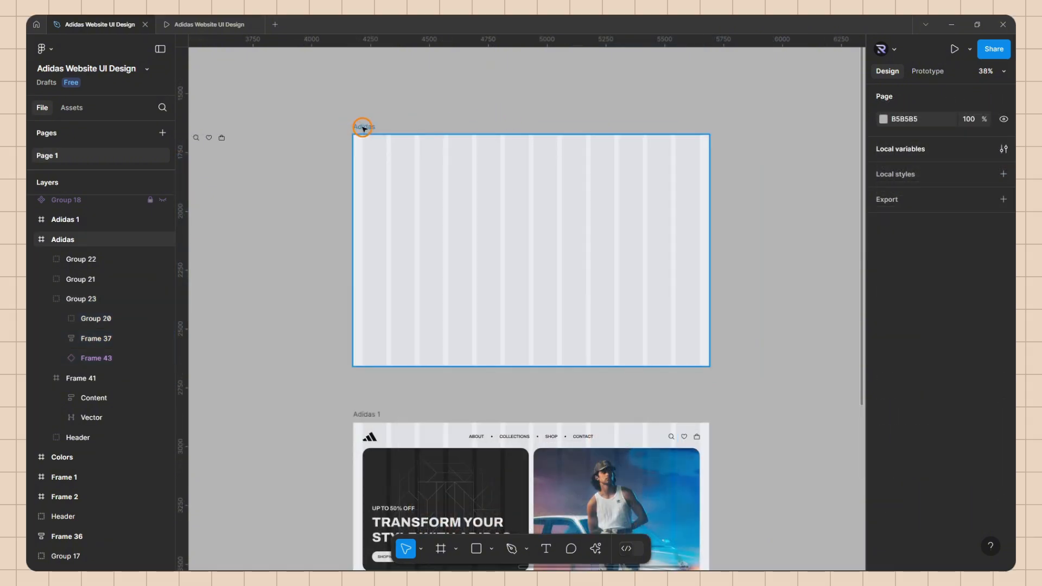
click(363, 127)
click(925, 73)
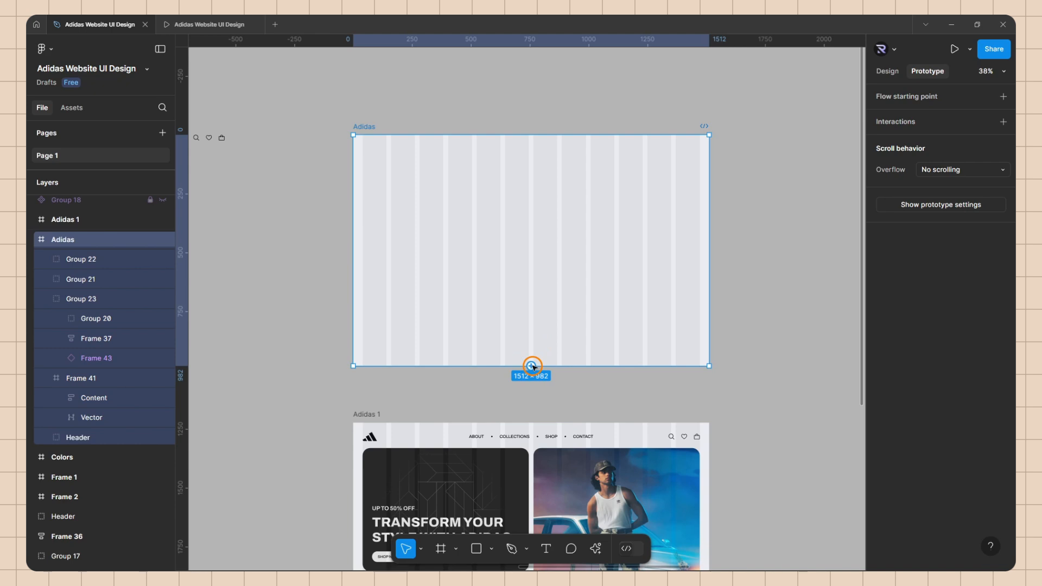
drag(531, 369, 538, 433)
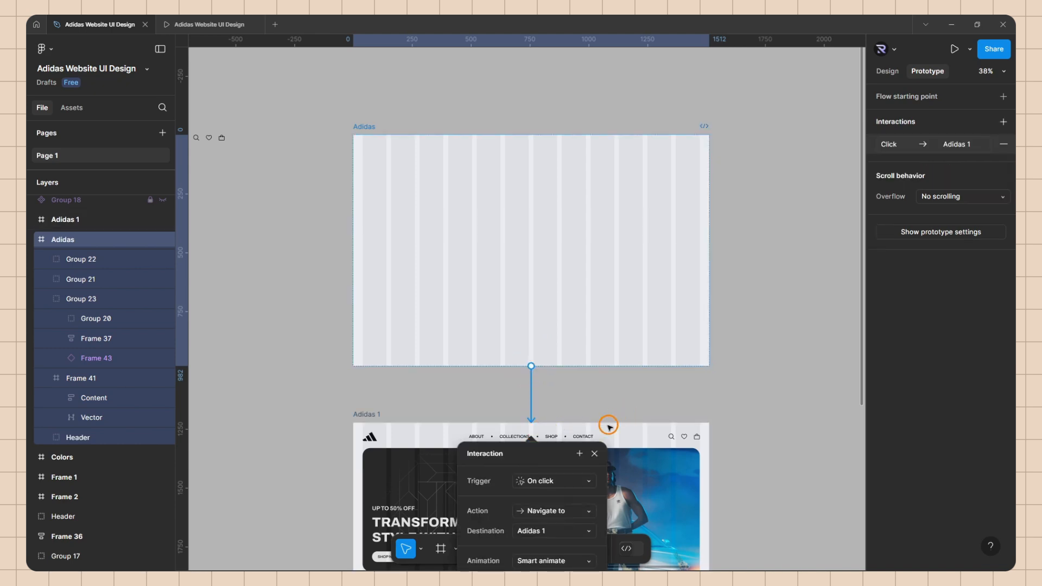
Step: Set the connection's trigger to After delay with a 400ms delay and a 1200ms animation duration
click(543, 362)
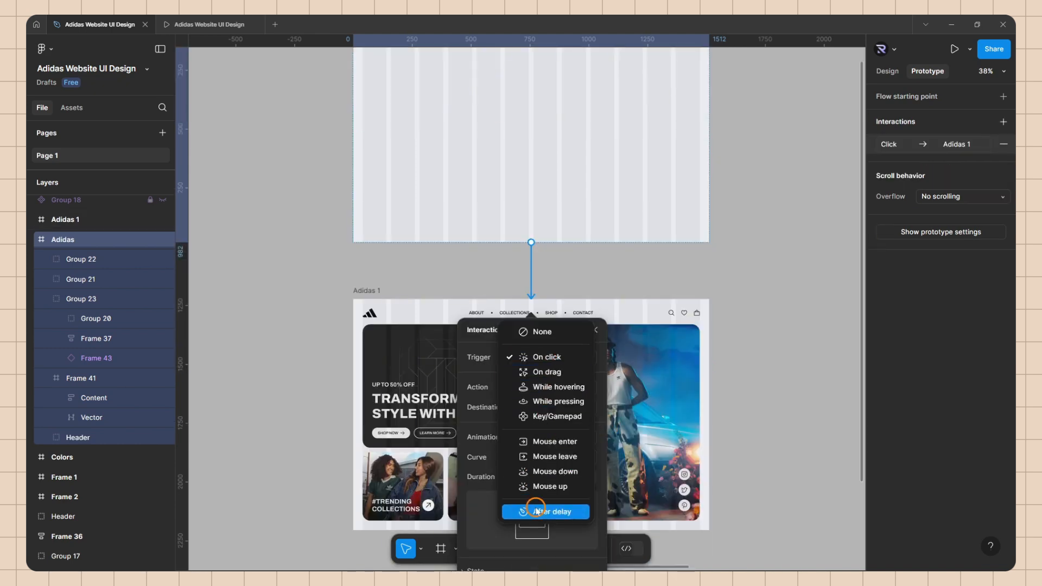
click(562, 513)
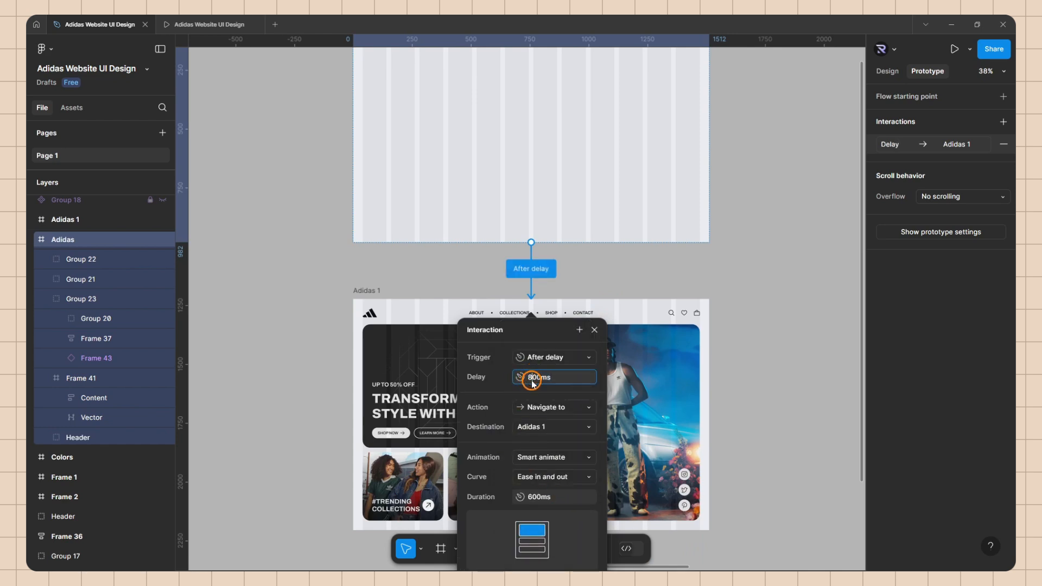
click(483, 489)
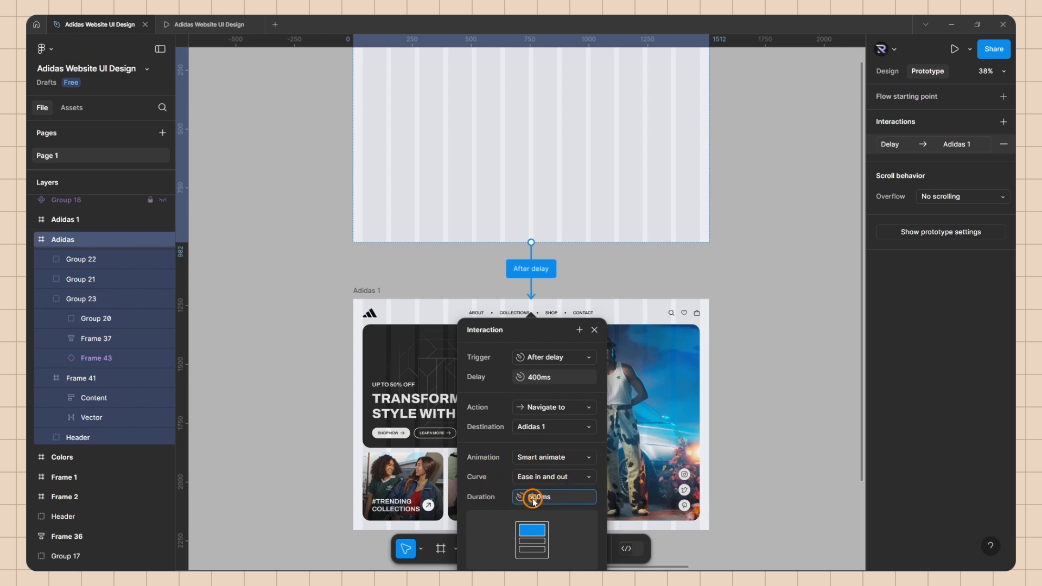
key(Return)
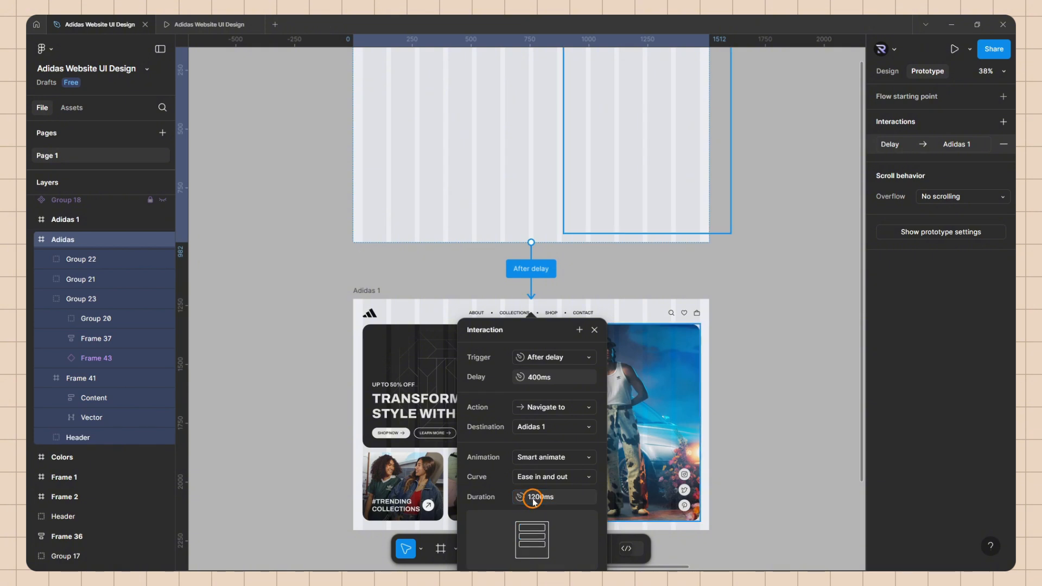
click(595, 330)
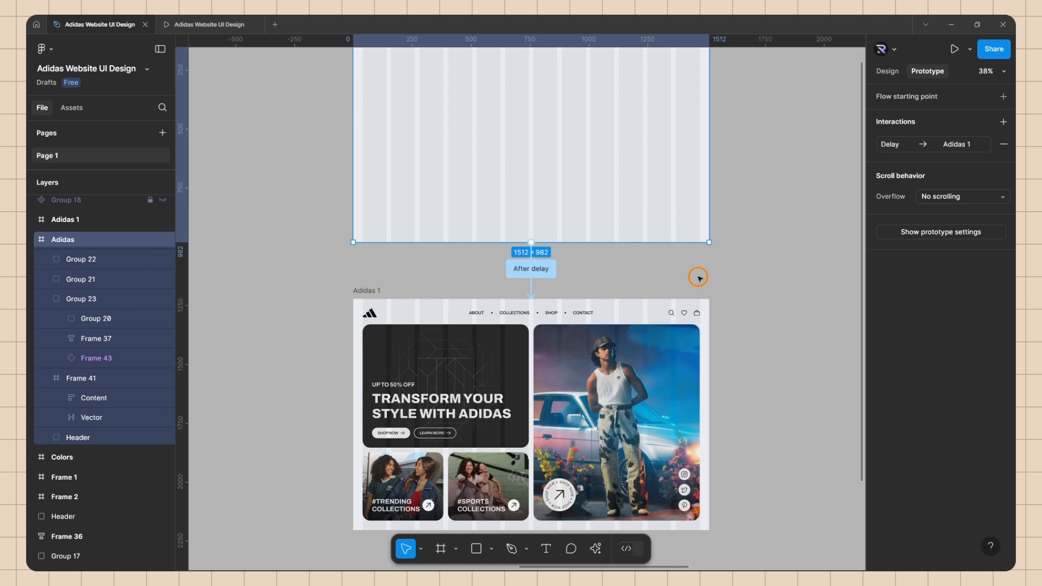